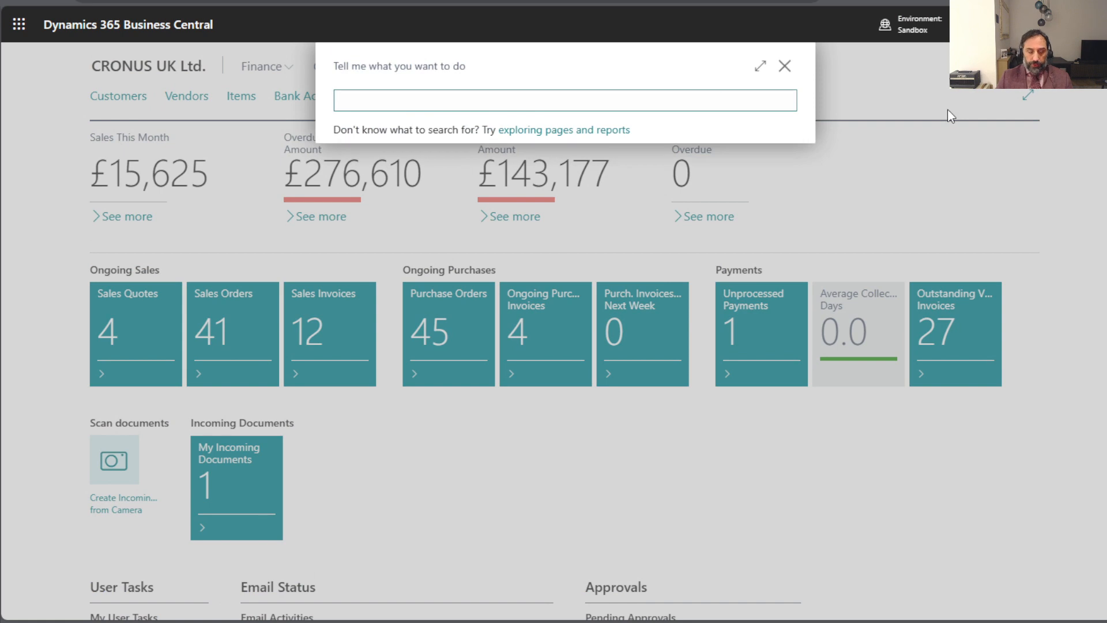
- Open the Locations list and look at the entries for the CONS and EAST locations
{"action": "type", "text": "loca"}
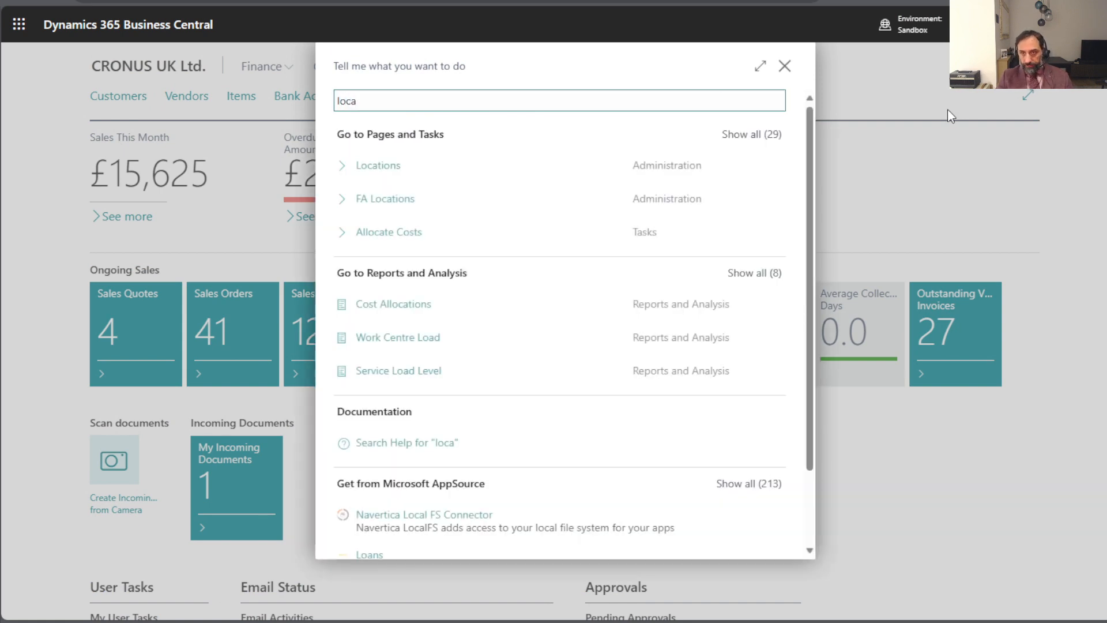
{"action": "key", "text": "Down"}
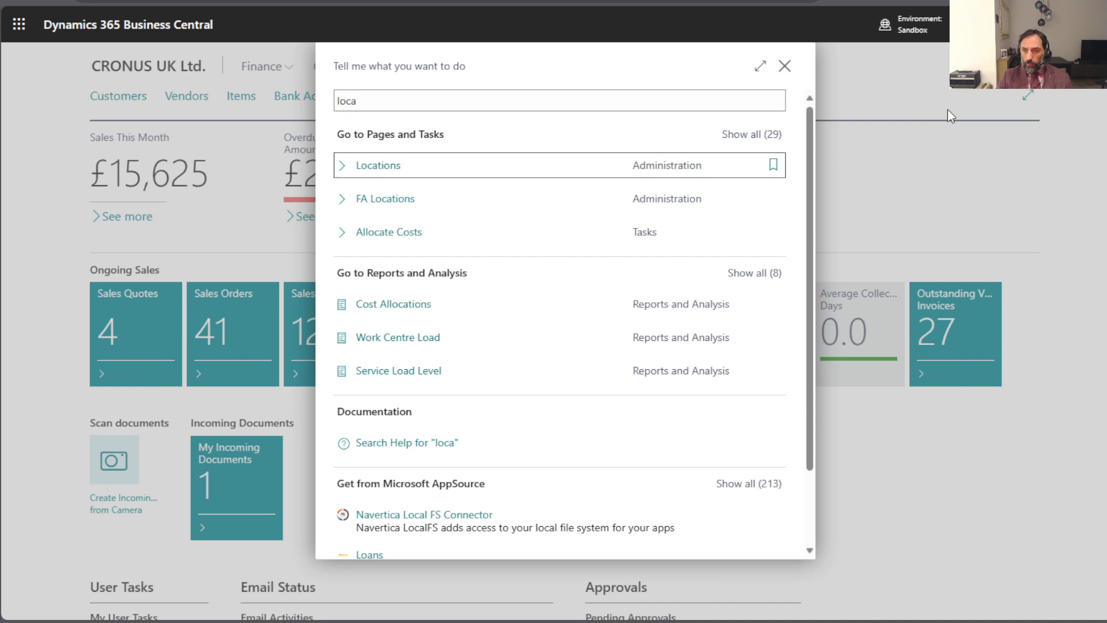
{"action": "key", "text": "Return"}
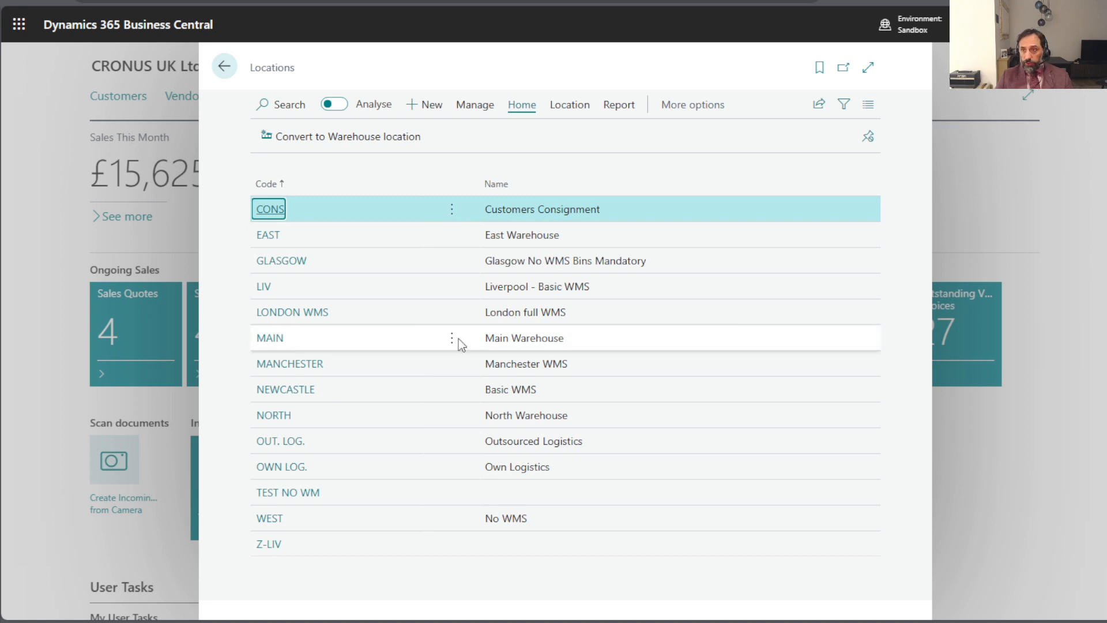
{"action": "left_click", "coordinate": [342, 236]}
{"action": "left_click", "coordinate": [337, 211]}
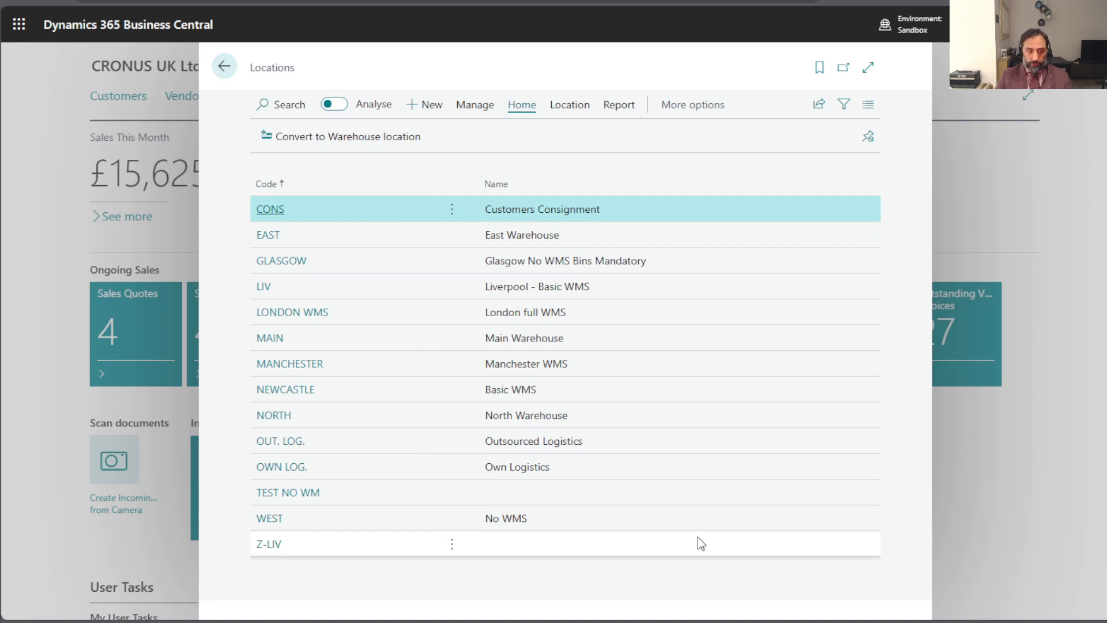
- Look at the OUT. LOG. and OWN LOG. locations and open the location card of OWN LOG
{"action": "left_click", "coordinate": [390, 451]}
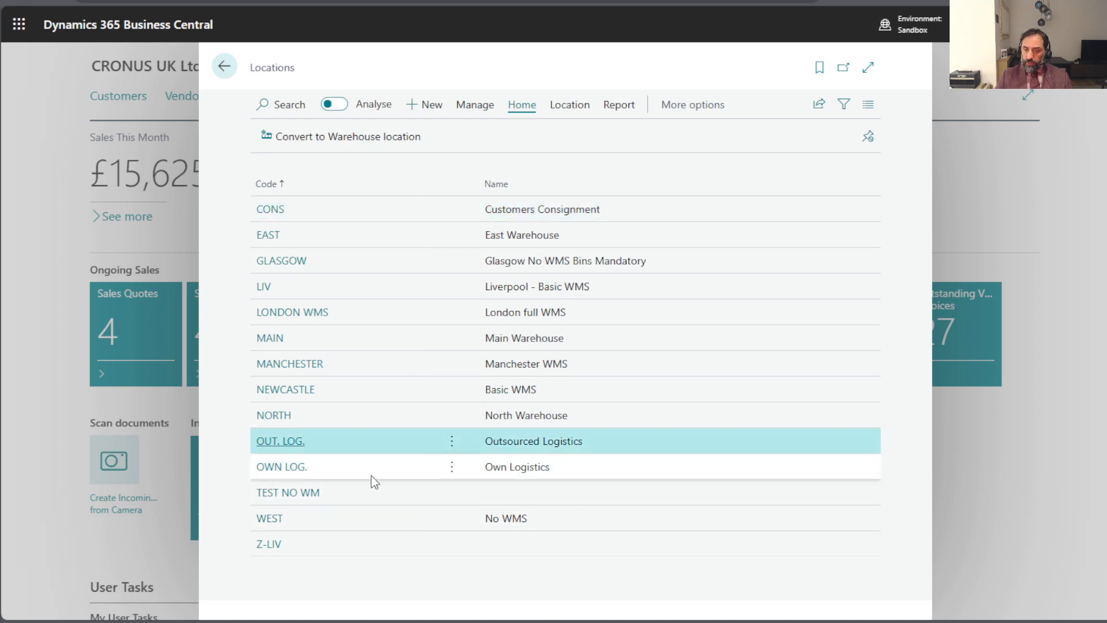
{"action": "left_click", "coordinate": [371, 476]}
{"action": "left_click", "coordinate": [364, 445]}
{"action": "left_click", "coordinate": [367, 470]}
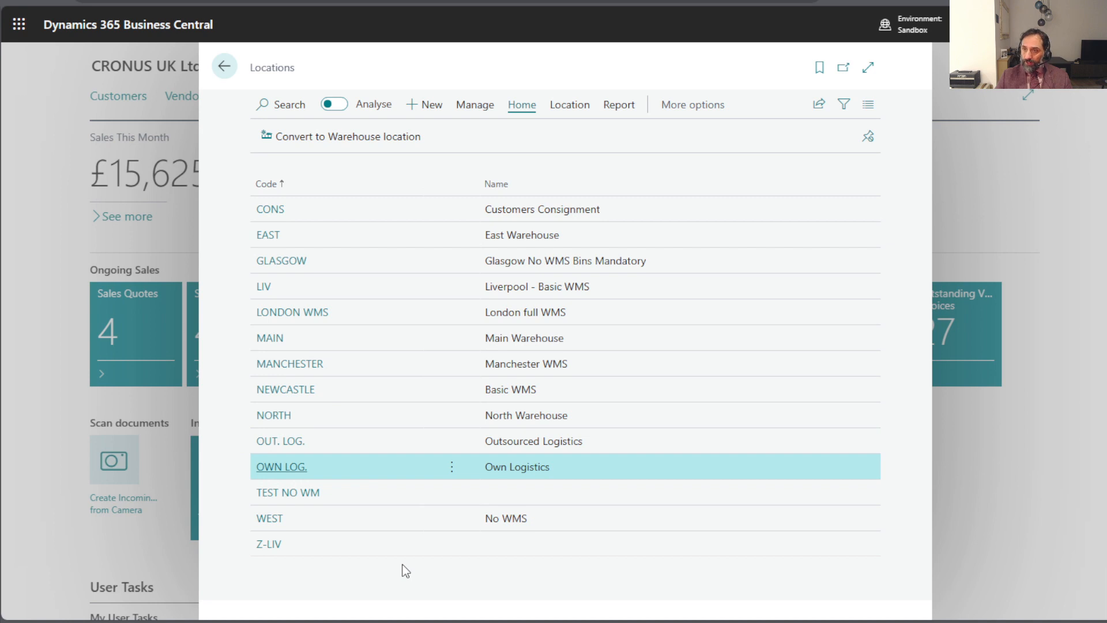
{"action": "left_click", "coordinate": [569, 110]}
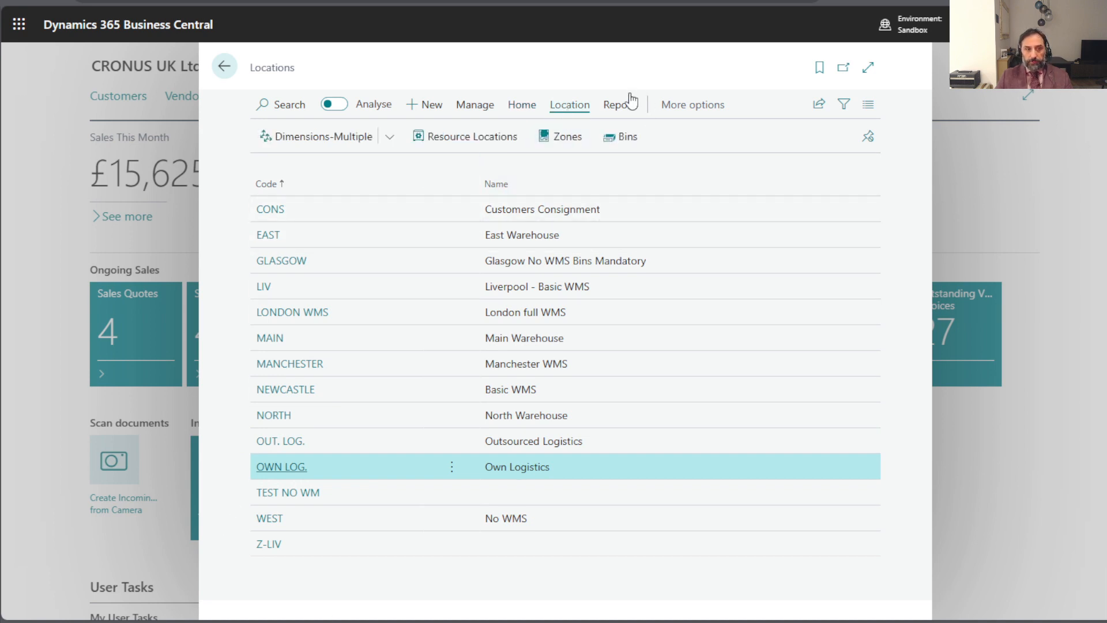
{"action": "left_click", "coordinate": [475, 107]}
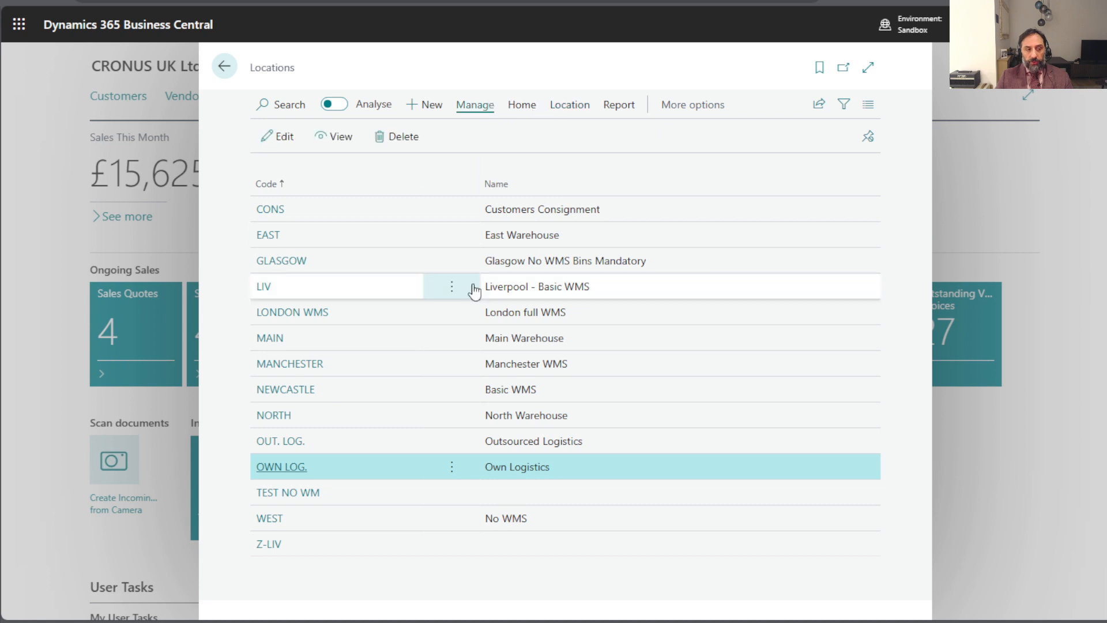
{"action": "left_click", "coordinate": [293, 470]}
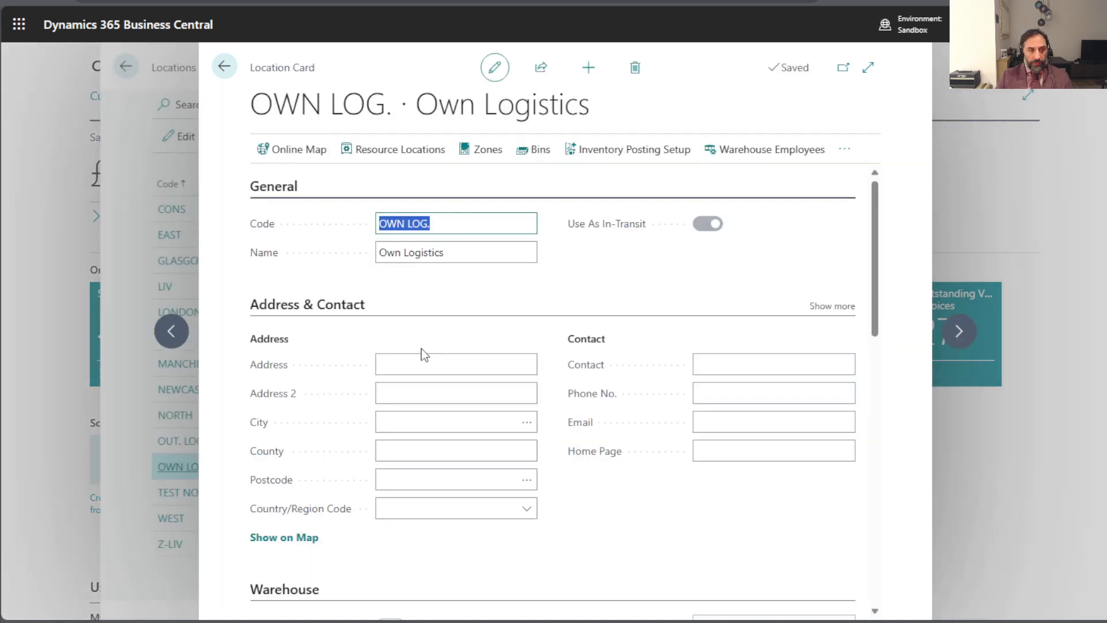
- Examine the inventory posting setup of the OWN LOG. location, including its inventory account, and return to the Locations list
{"action": "left_click", "coordinate": [624, 159]}
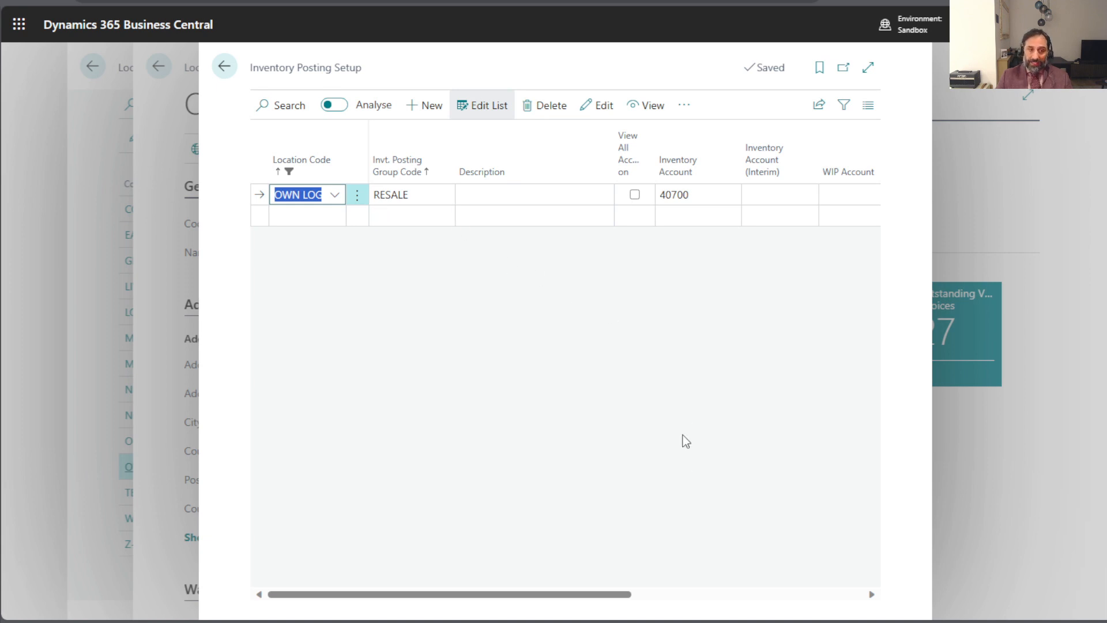
{"action": "left_click", "coordinate": [709, 197]}
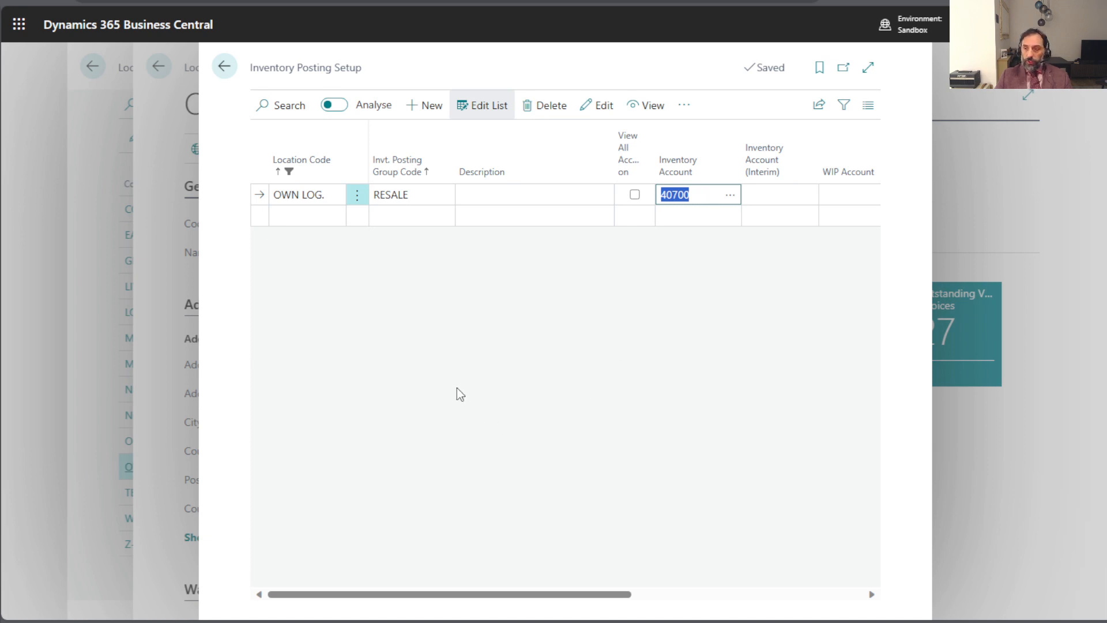
{"action": "left_click", "coordinate": [305, 196]}
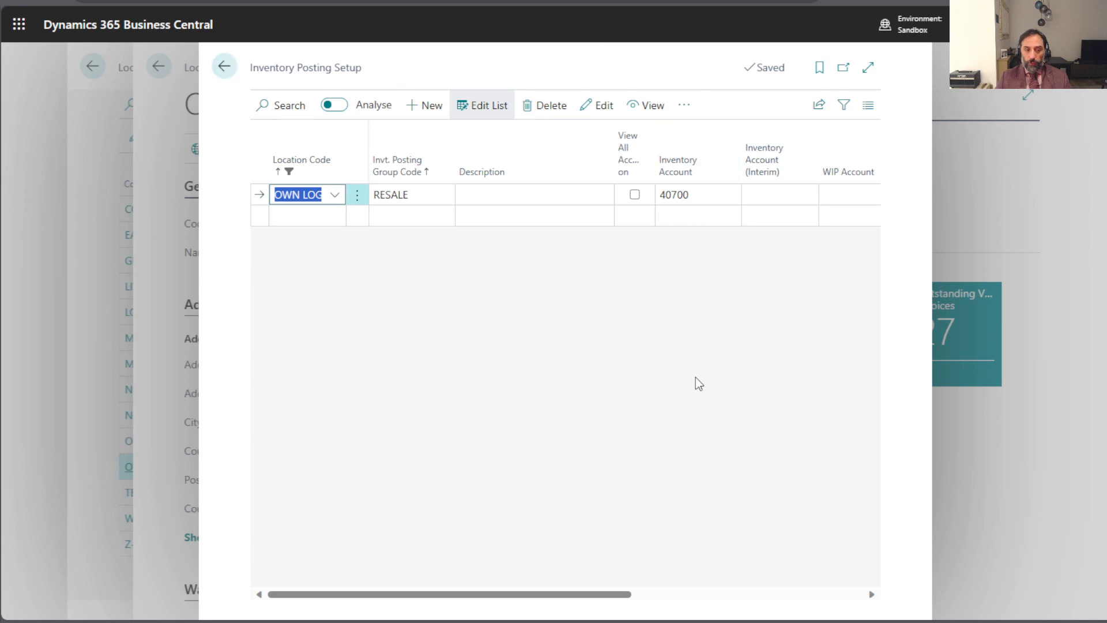
{"action": "left_click", "coordinate": [225, 66]}
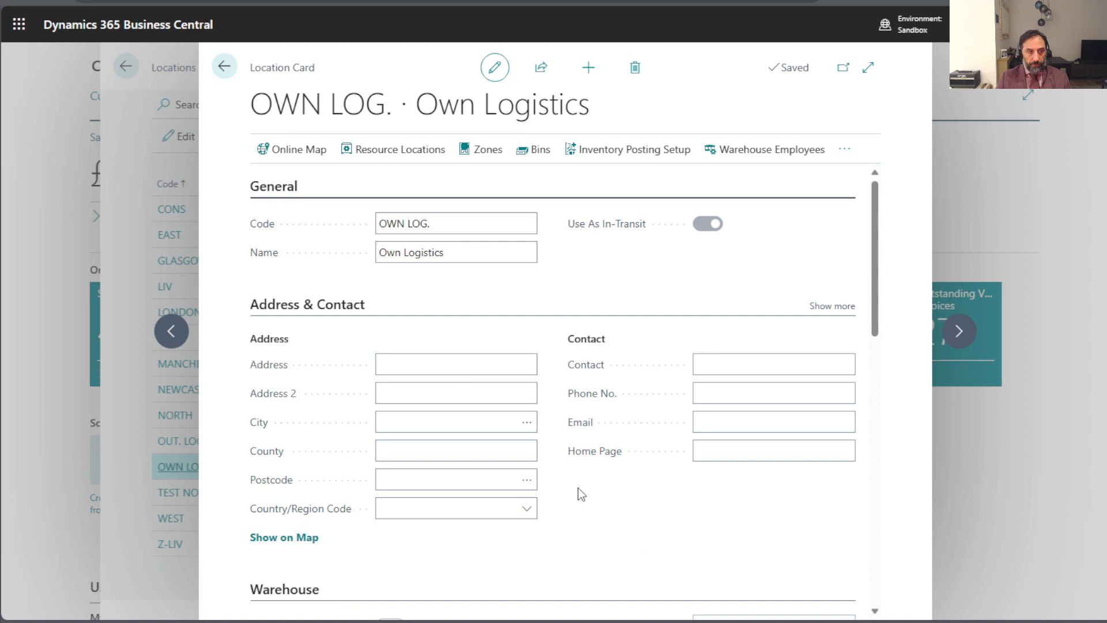
{"action": "left_click", "coordinate": [226, 70]}
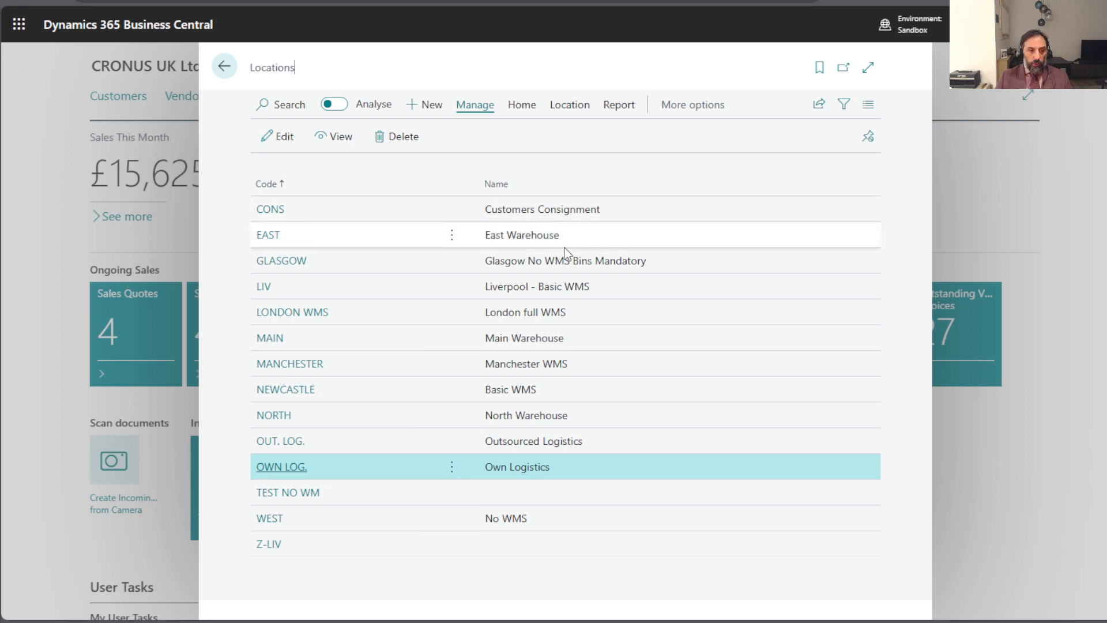
- Open the EAST location card and go through the warehouse settings of the following locations up to MAIN
{"action": "left_click", "coordinate": [267, 238]}
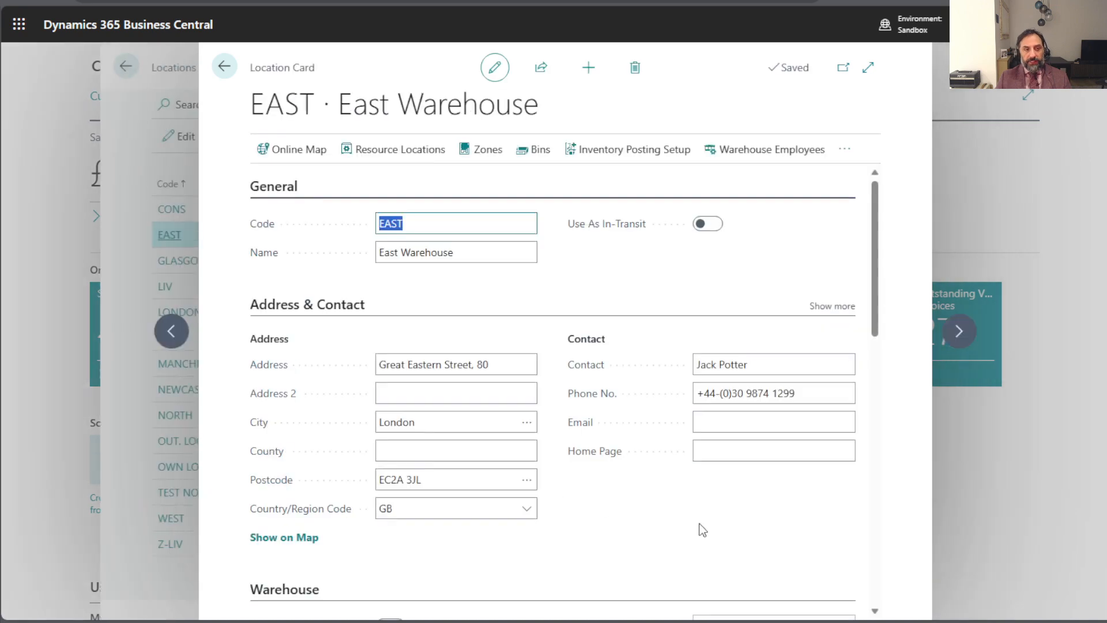
{"action": "scroll", "coordinate": [635, 484], "scroll_direction": "down", "scroll_amount": 5}
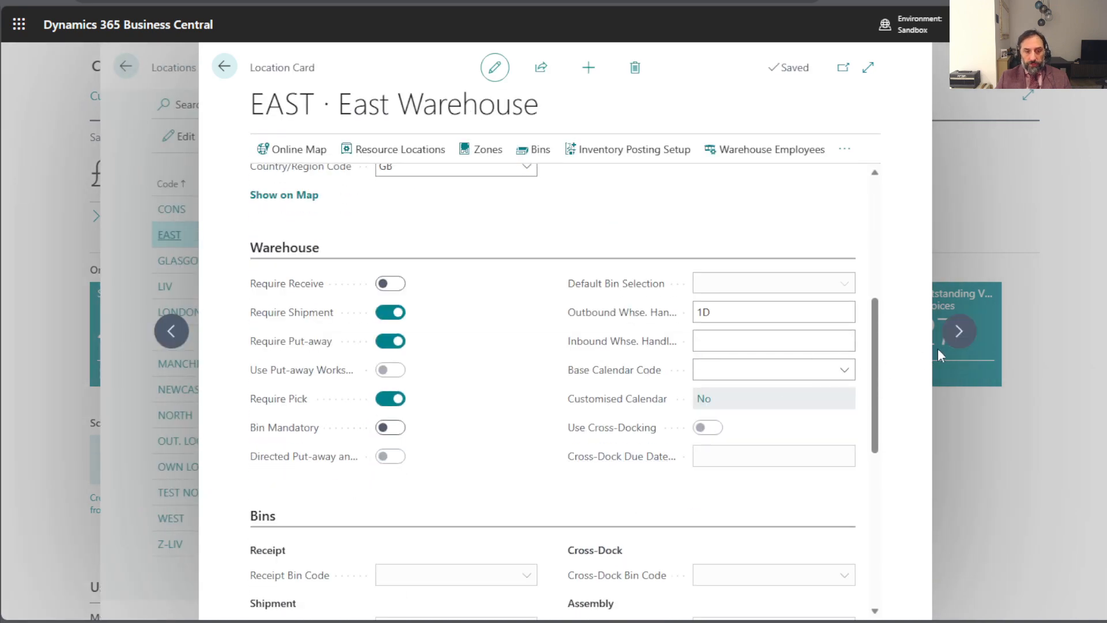
{"action": "left_click", "coordinate": [962, 334]}
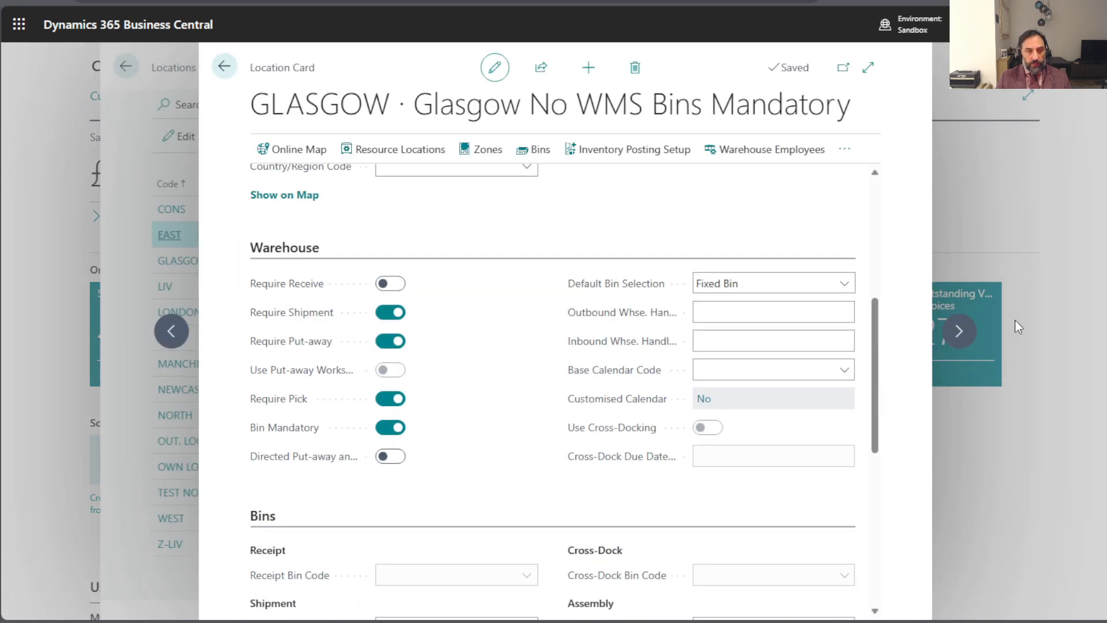
{"action": "left_click", "coordinate": [959, 334]}
{"action": "left_click", "coordinate": [959, 333]}
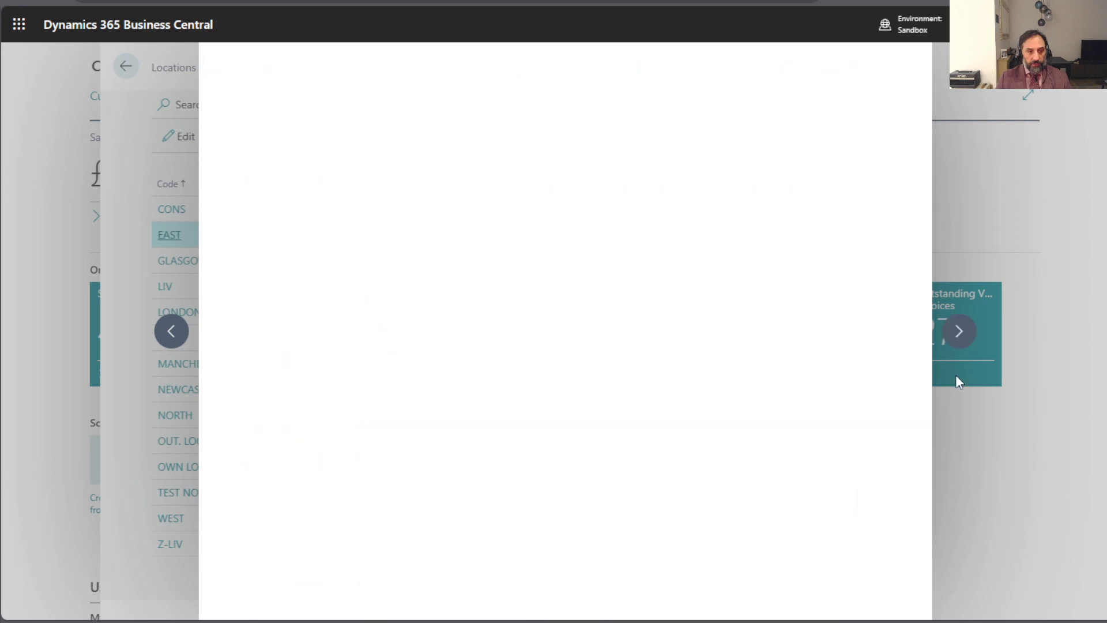
{"action": "left_click", "coordinate": [959, 332]}
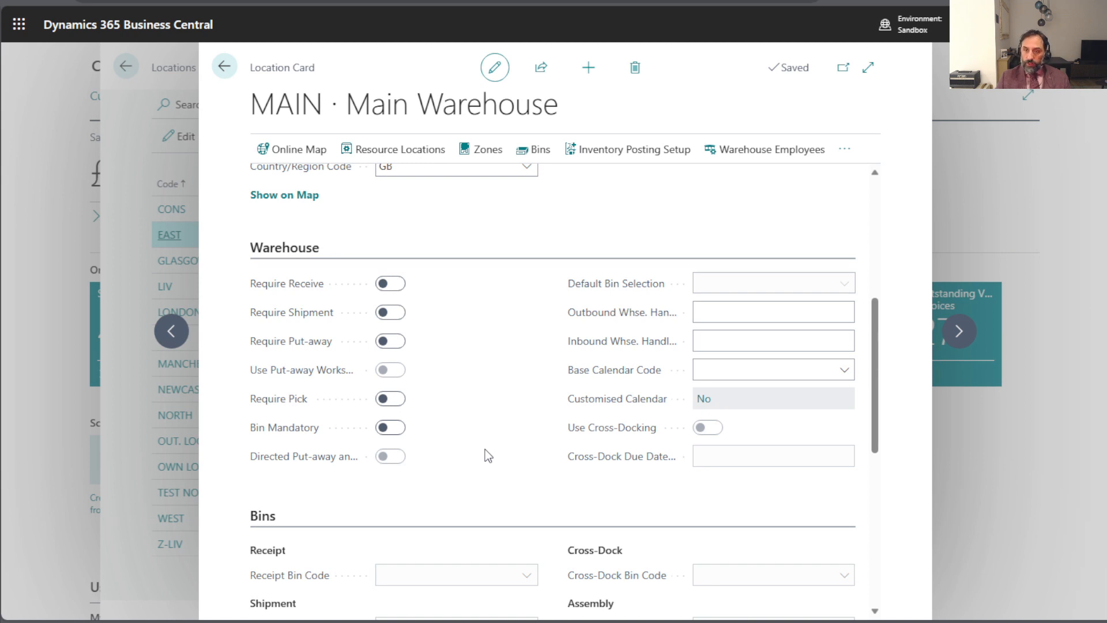
- Examine the warehouse and bin settings of the MAIN location and close the location pages
{"action": "scroll", "coordinate": [485, 449], "scroll_direction": "up", "scroll_amount": 5}
{"action": "scroll", "coordinate": [486, 449], "scroll_direction": "down", "scroll_amount": 6}
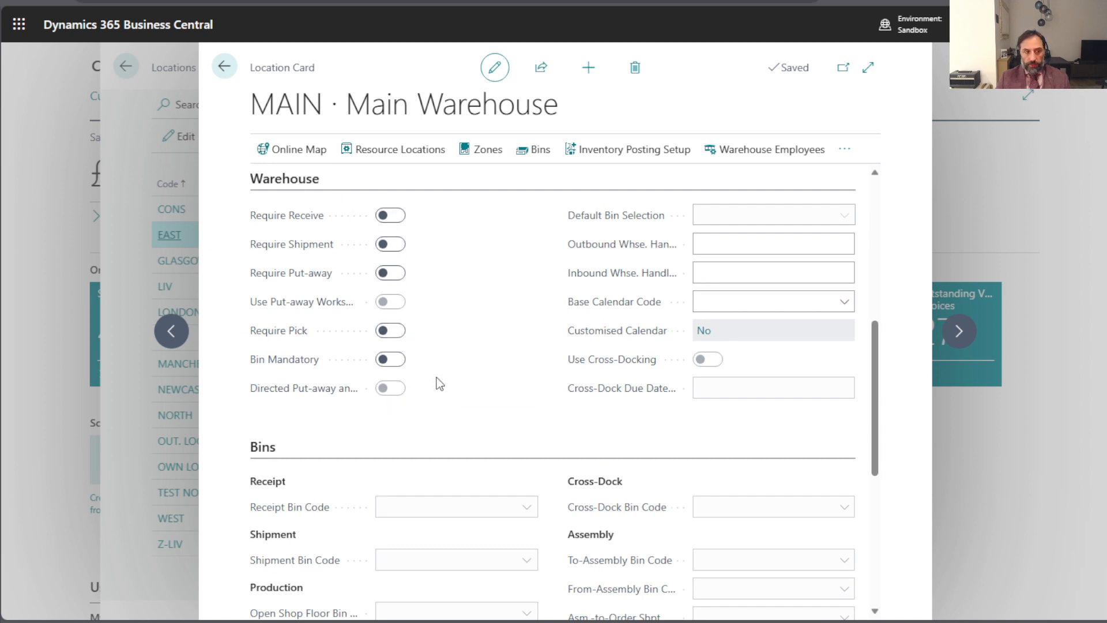
{"action": "scroll", "coordinate": [438, 378], "scroll_direction": "up", "scroll_amount": 1}
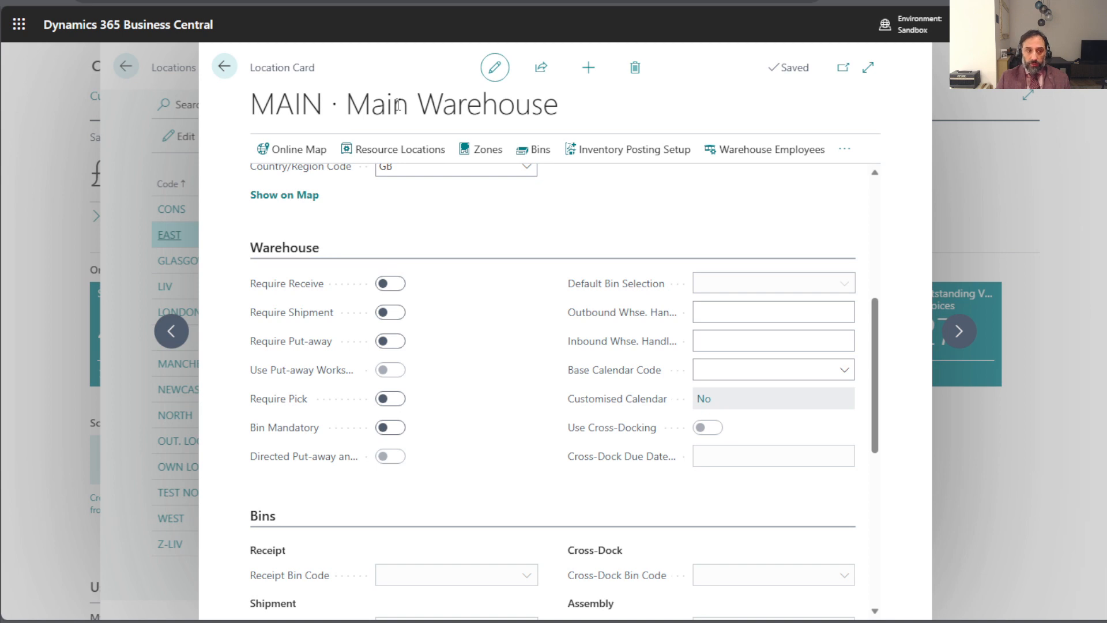
{"action": "left_click", "coordinate": [219, 69]}
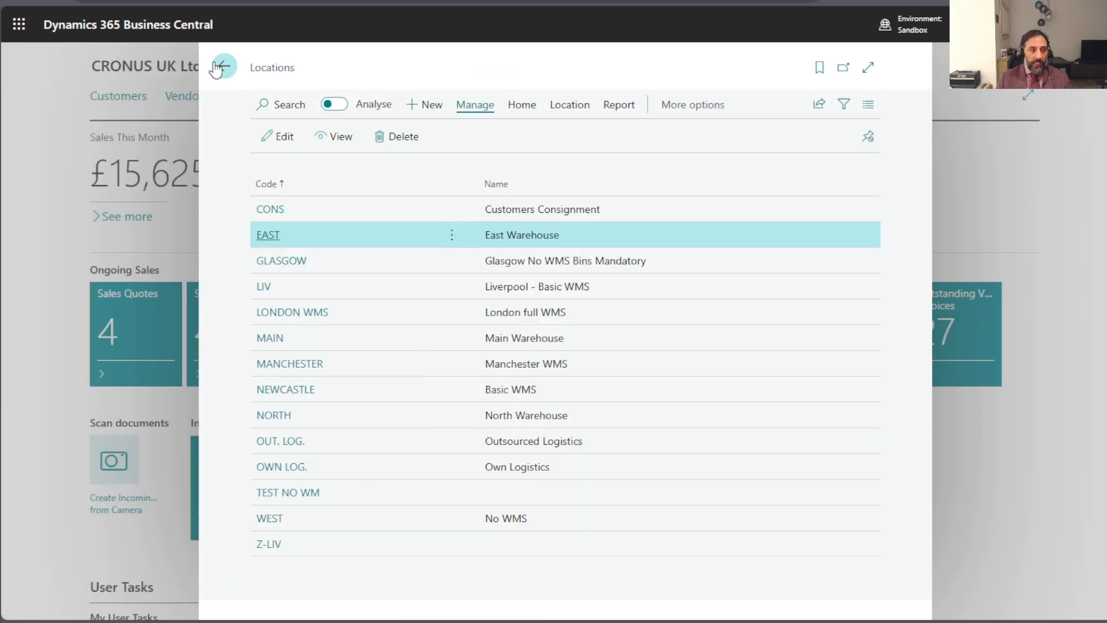
{"action": "left_click", "coordinate": [219, 68]}
- Open the list of sales orders and look through the existing orders
{"action": "left_click", "coordinate": [460, 66]}
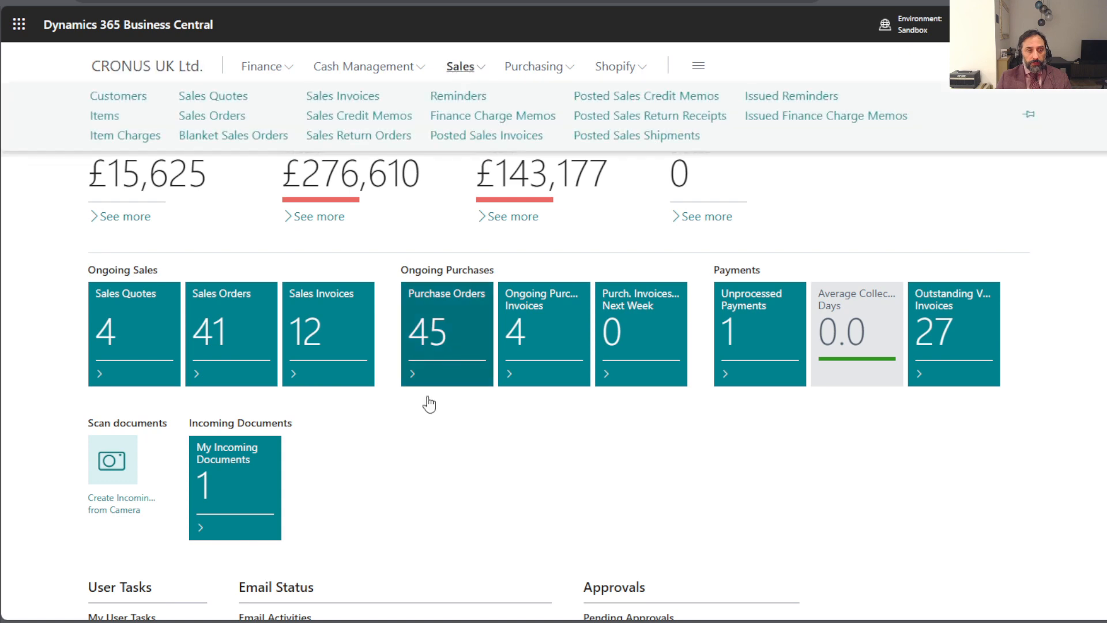
{"action": "left_click", "coordinate": [193, 117]}
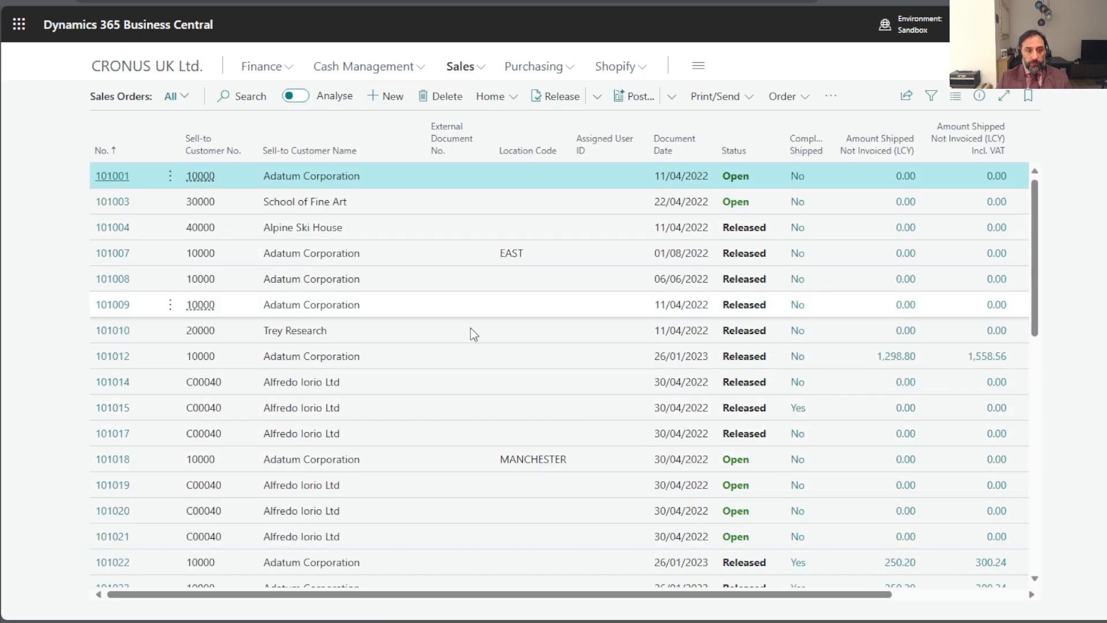
{"action": "scroll", "coordinate": [470, 328], "scroll_direction": "down", "scroll_amount": 7}
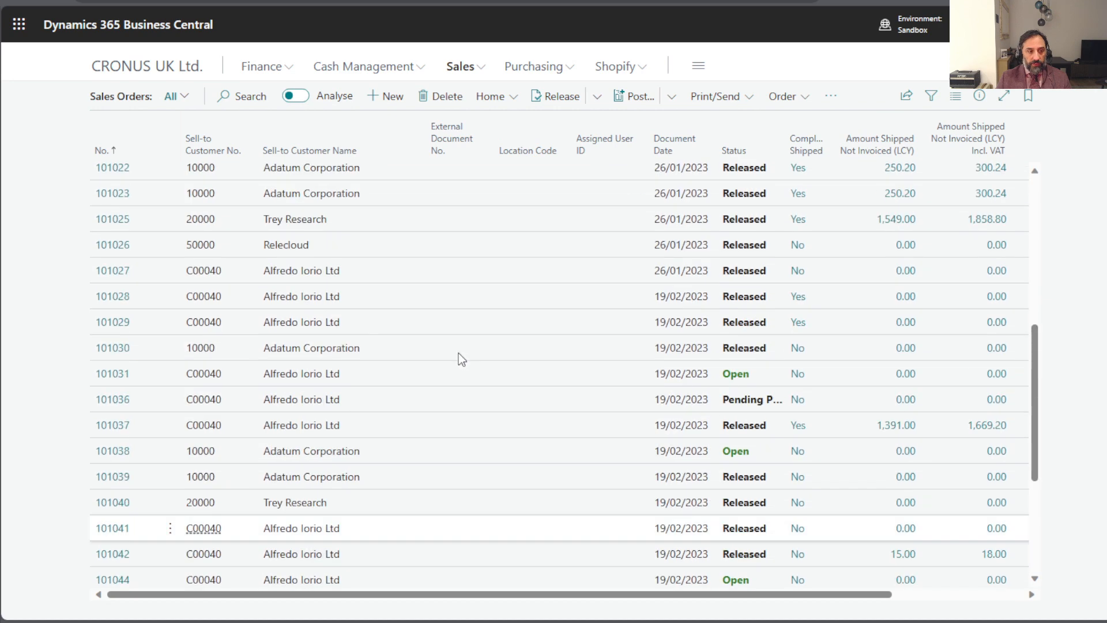
{"action": "scroll", "coordinate": [455, 352], "scroll_direction": "up", "scroll_amount": 7}
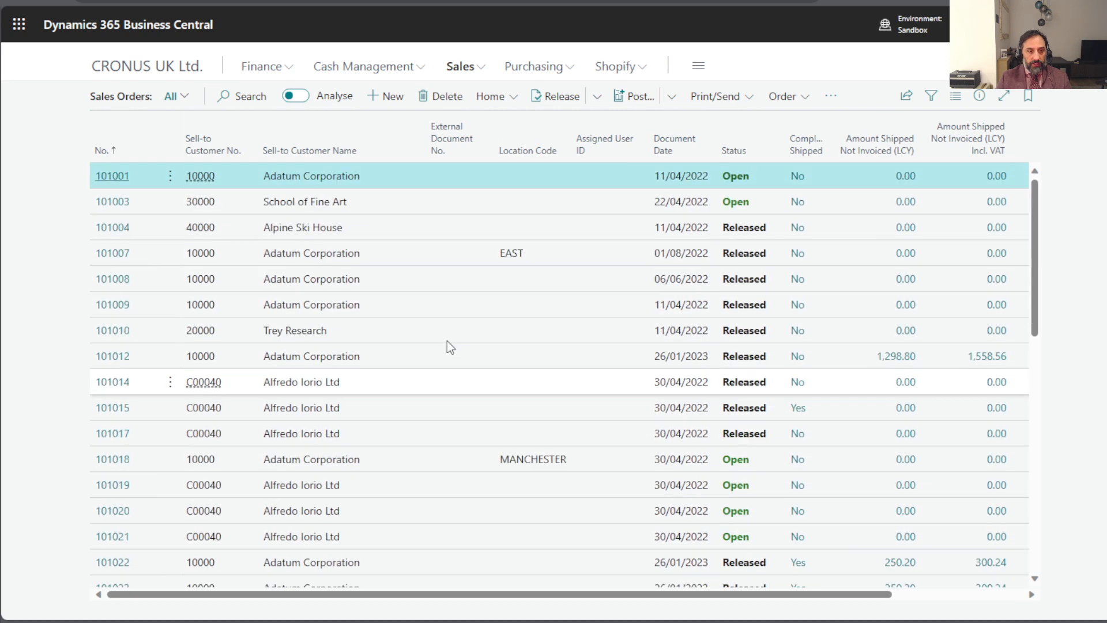
- Create a new sales order for the customer Adatum Corporation
{"action": "left_click", "coordinate": [394, 98]}
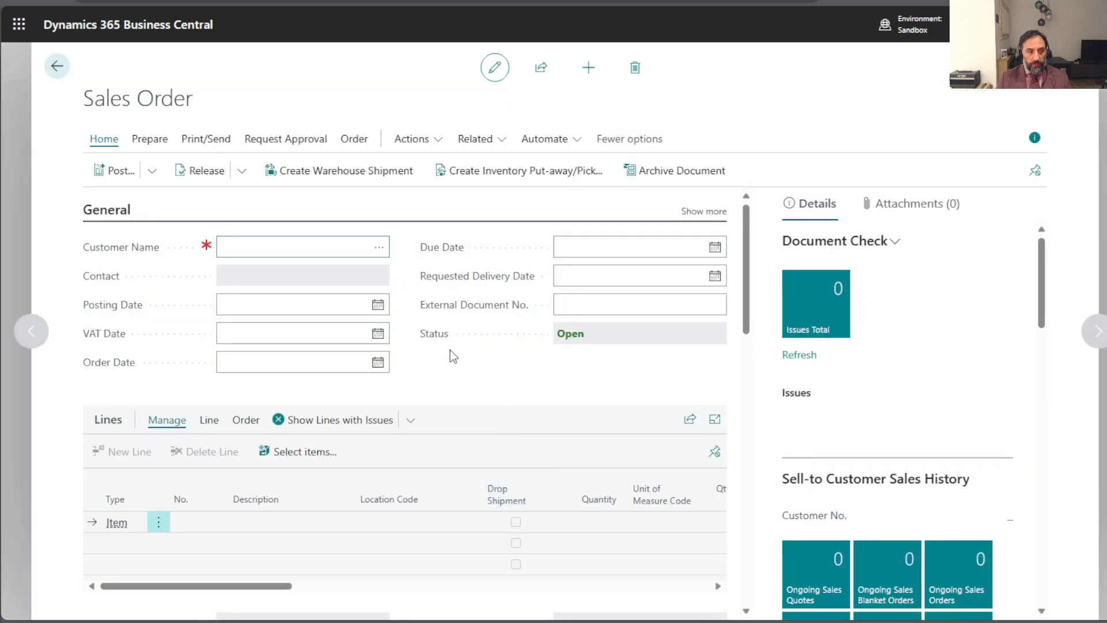
{"action": "left_click", "coordinate": [378, 248]}
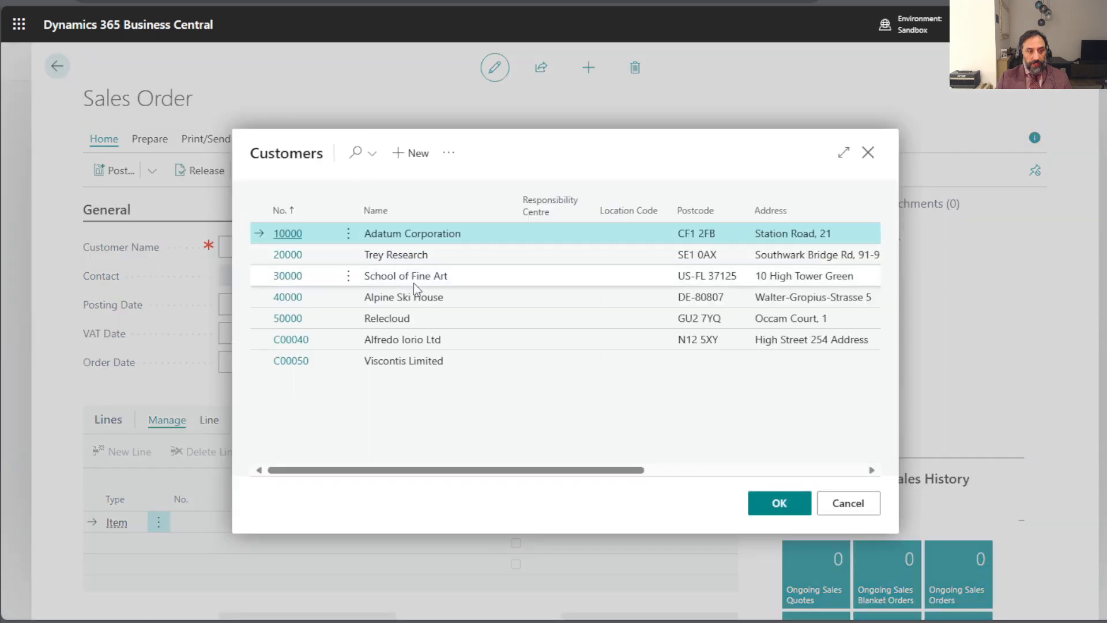
{"action": "left_click", "coordinate": [778, 503]}
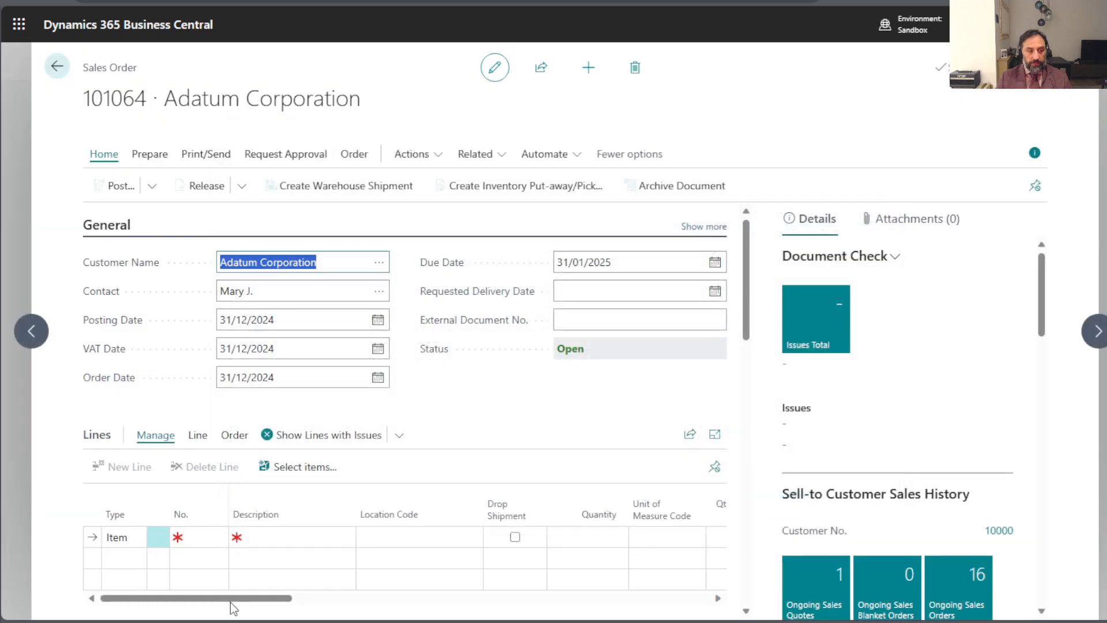
- Enter item 1896-S, ATHENS Desk, on the first line of the sales order
{"action": "left_click", "coordinate": [217, 561]}
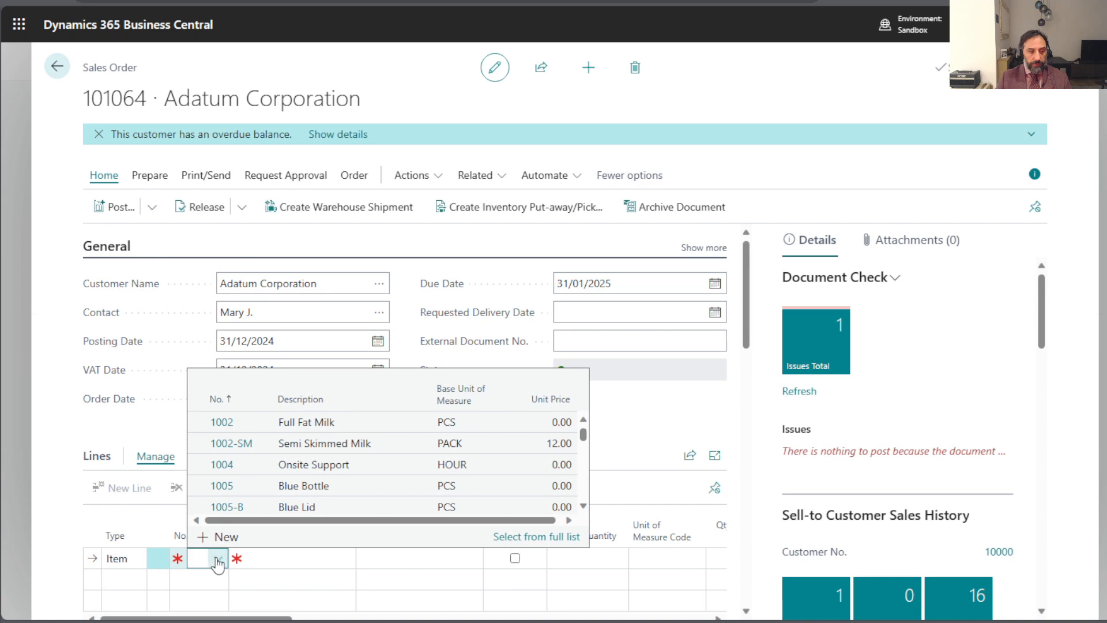
{"action": "scroll", "coordinate": [354, 456], "scroll_direction": "down", "scroll_amount": 4}
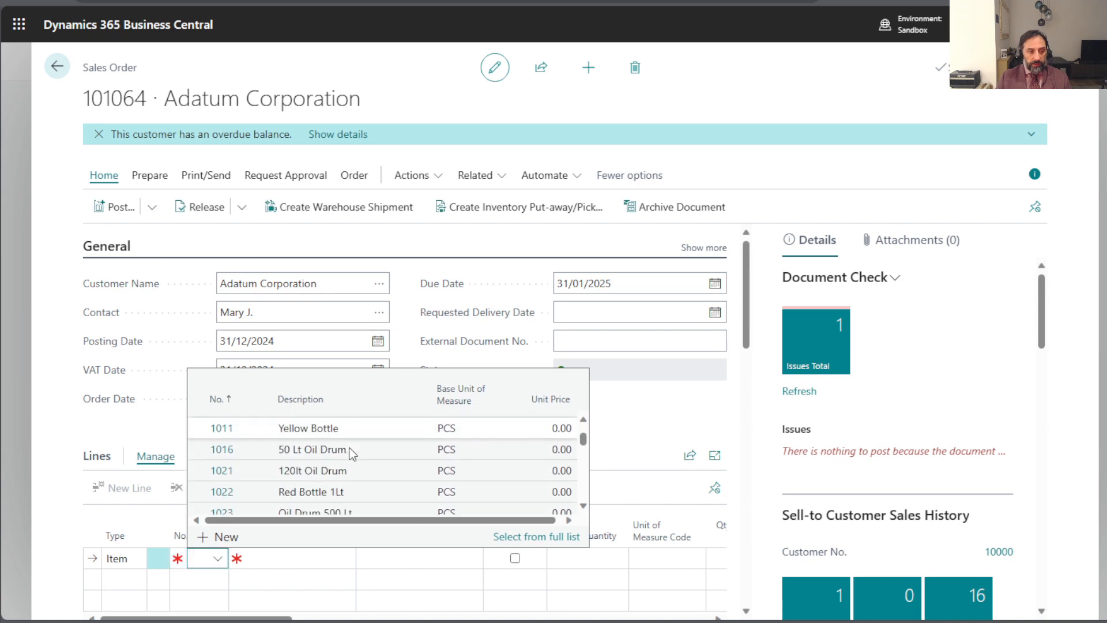
{"action": "scroll", "coordinate": [353, 454], "scroll_direction": "down", "scroll_amount": 1}
{"action": "left_click", "coordinate": [355, 495]}
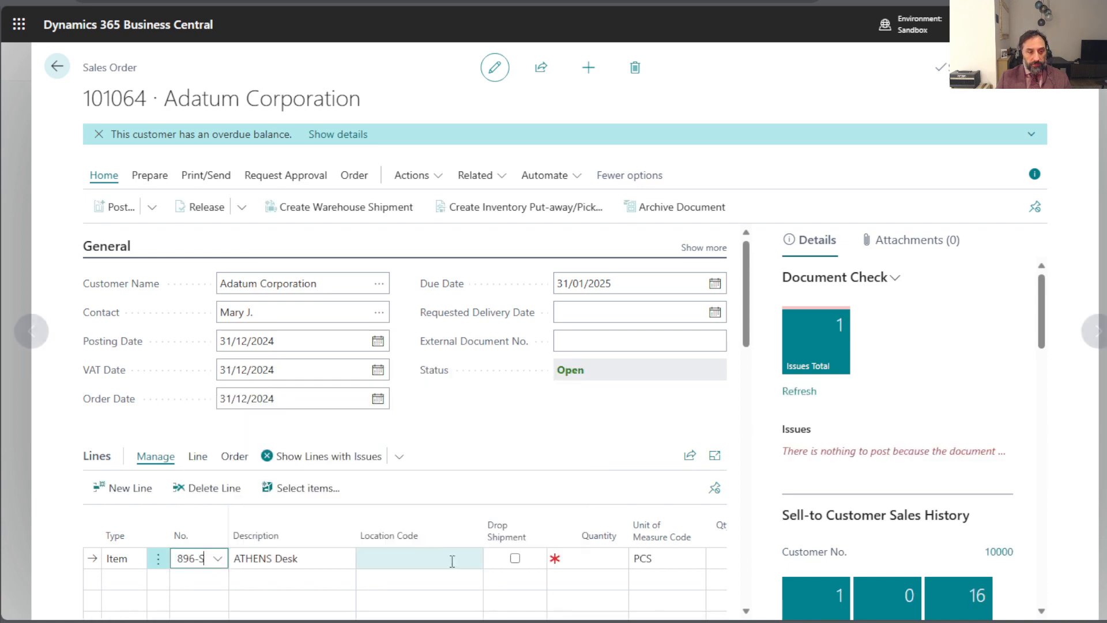
- Set the location code of the ATHENS Desk line to MAIN
{"action": "left_click", "coordinate": [455, 559]}
{"action": "scroll", "coordinate": [497, 432], "scroll_direction": "down", "scroll_amount": 2}
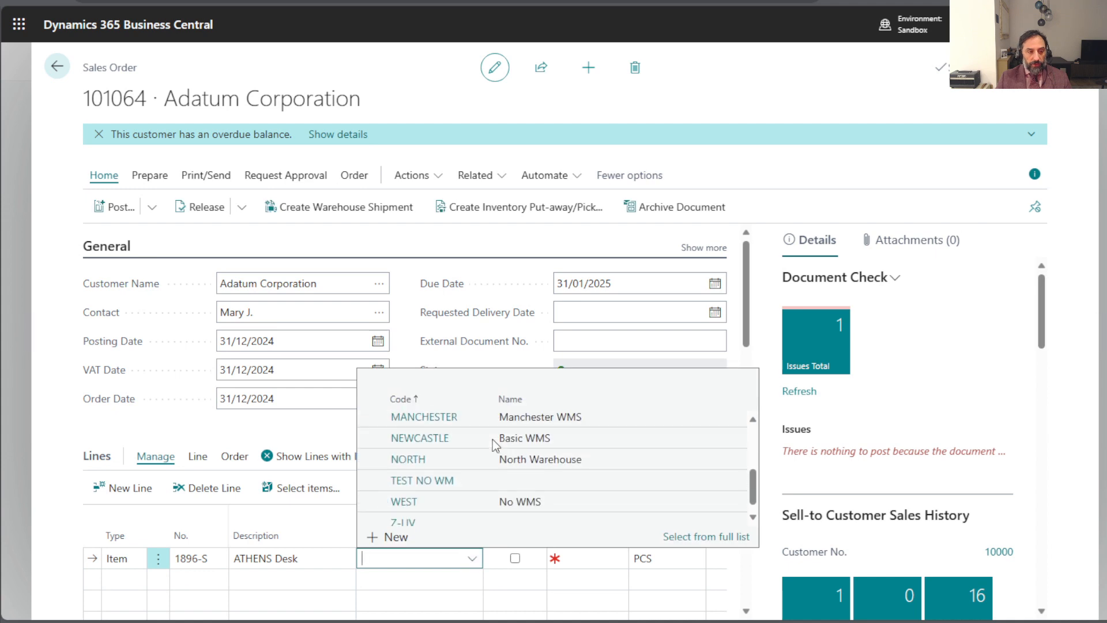
{"action": "scroll", "coordinate": [473, 461], "scroll_direction": "up", "scroll_amount": 3}
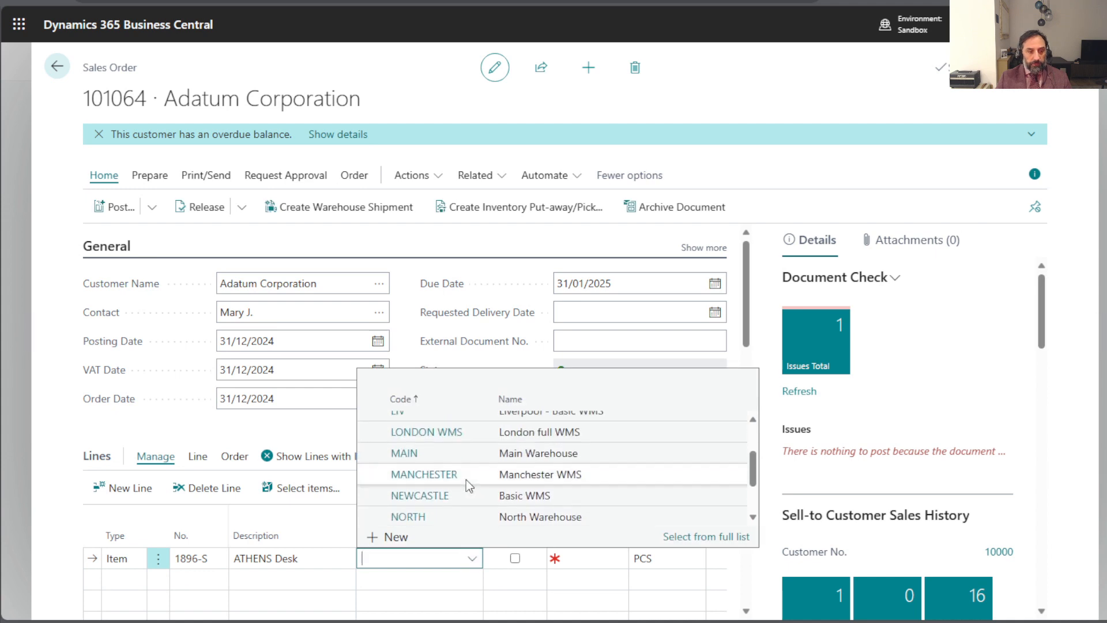
{"action": "left_click", "coordinate": [452, 458]}
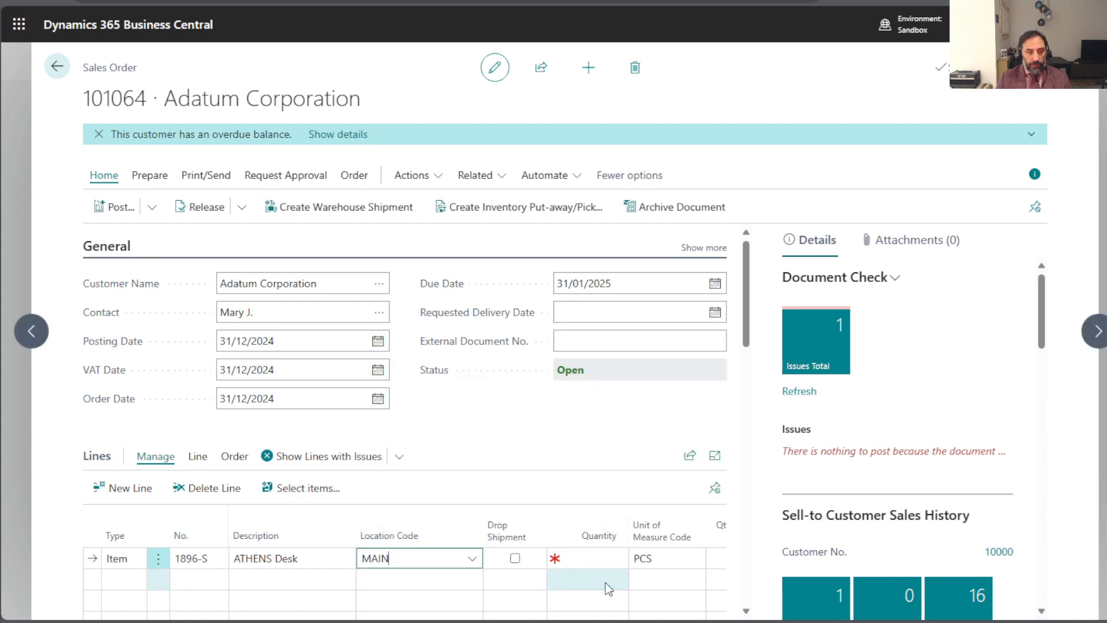
- Set the ATHENS Desk line's quantity to 1 and check the item's availability in the sales line details
{"action": "left_click", "coordinate": [604, 558]}
{"action": "type", "text": "1"}
{"action": "key", "text": "Tab"}
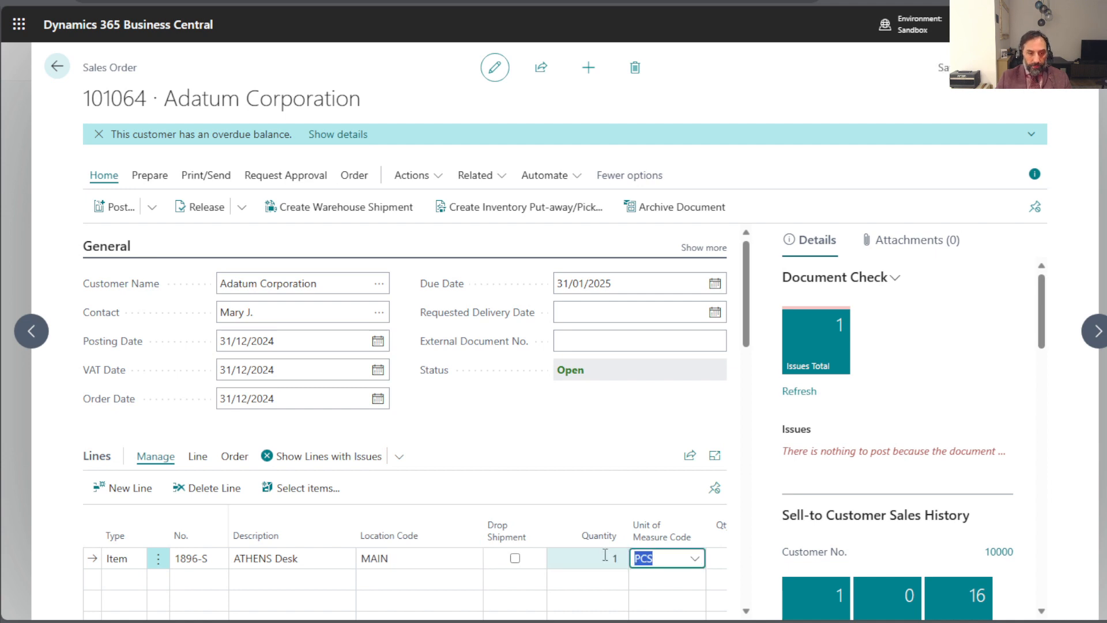
{"action": "scroll", "coordinate": [717, 458], "scroll_direction": "down", "scroll_amount": 5}
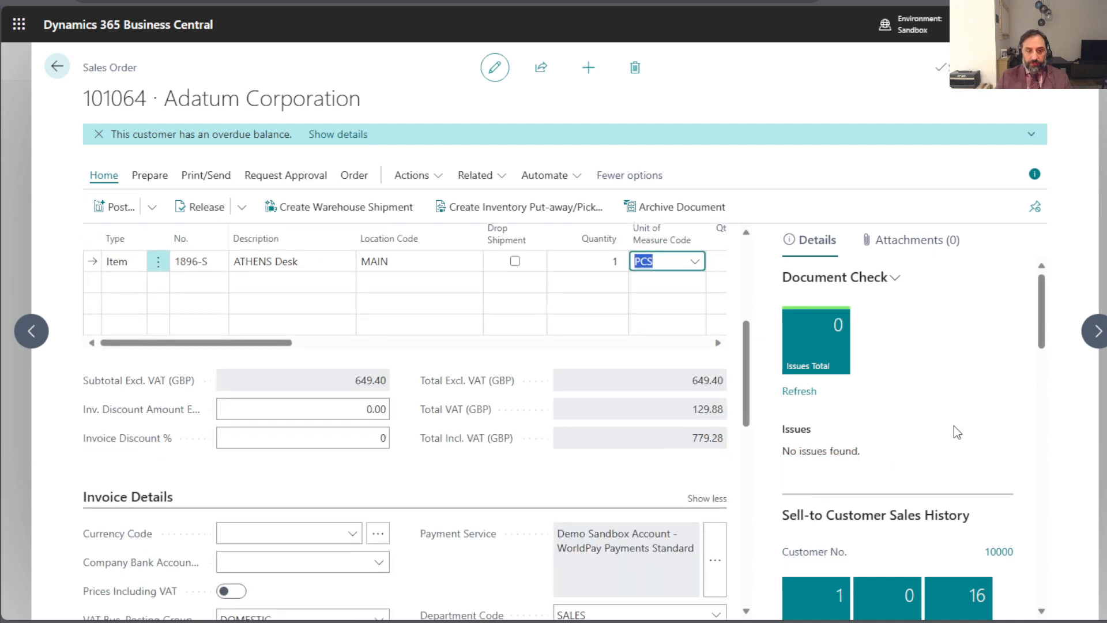
{"action": "scroll", "coordinate": [957, 433], "scroll_direction": "down", "scroll_amount": 10}
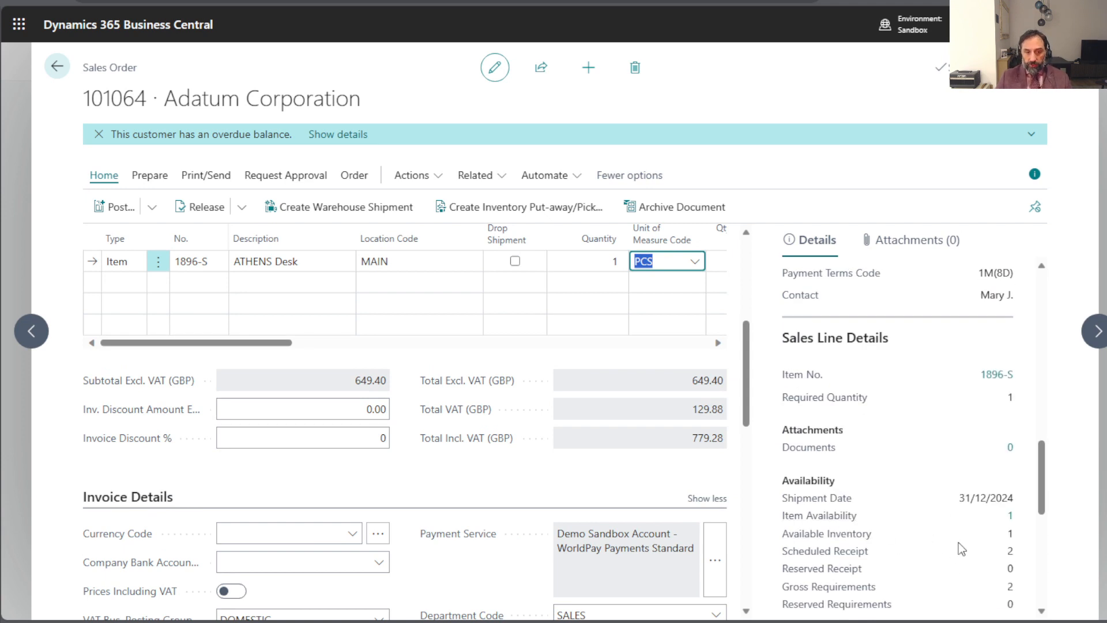
{"action": "scroll", "coordinate": [860, 544], "scroll_direction": "up", "scroll_amount": 1}
{"action": "scroll", "coordinate": [874, 493], "scroll_direction": "down", "scroll_amount": 2}
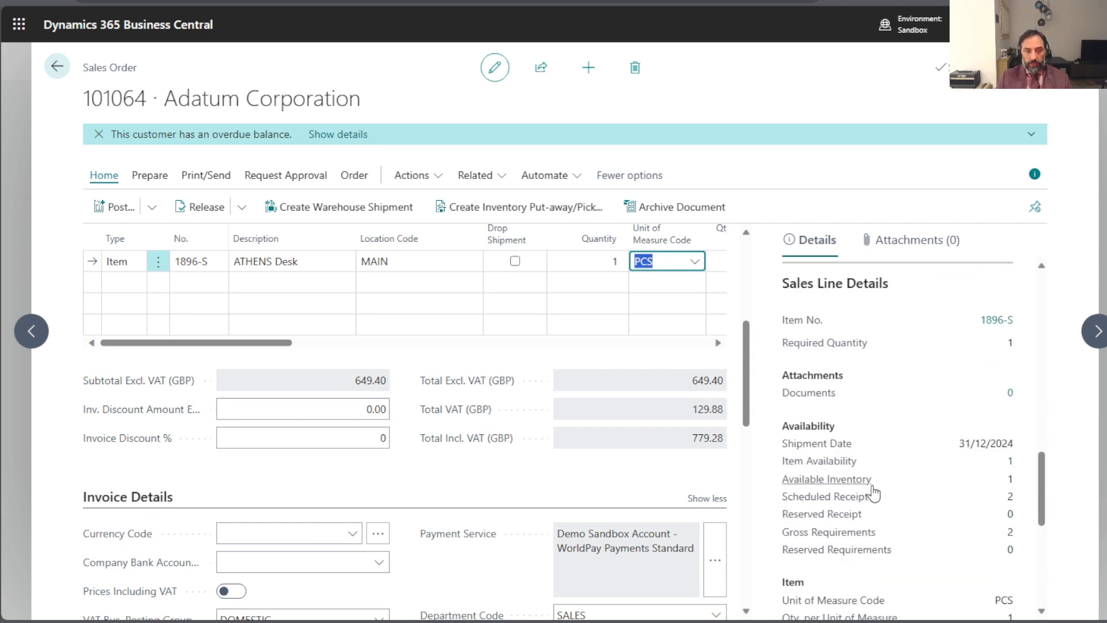
{"action": "scroll", "coordinate": [470, 478], "scroll_direction": "up", "scroll_amount": 5}
- Release the sales order and post it with the Ship option
{"action": "left_click", "coordinate": [505, 416]}
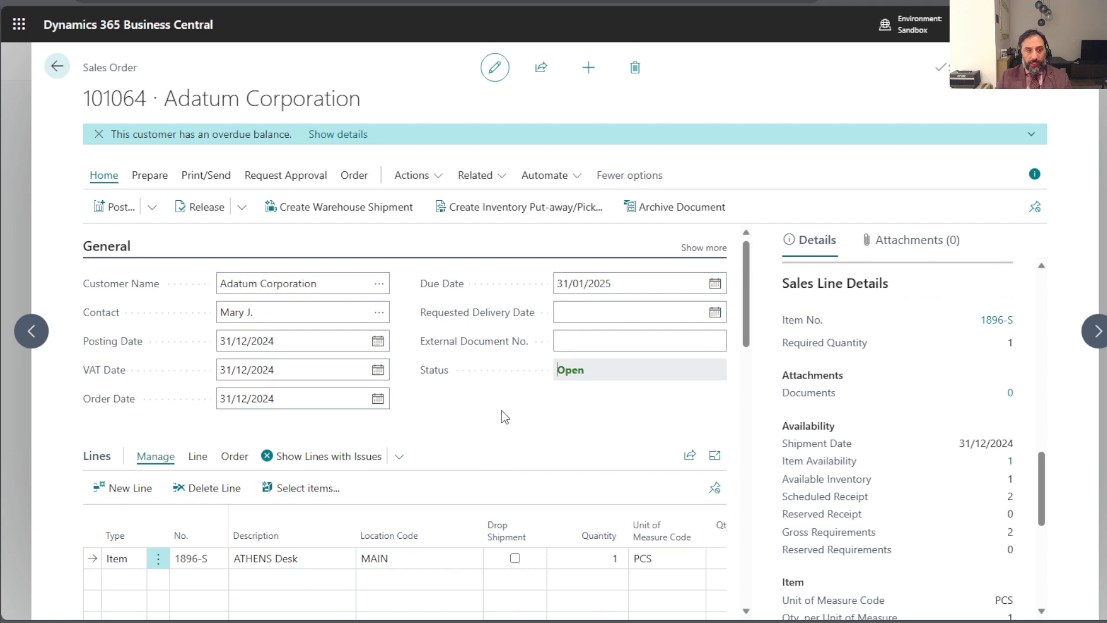
{"action": "left_click", "coordinate": [203, 208]}
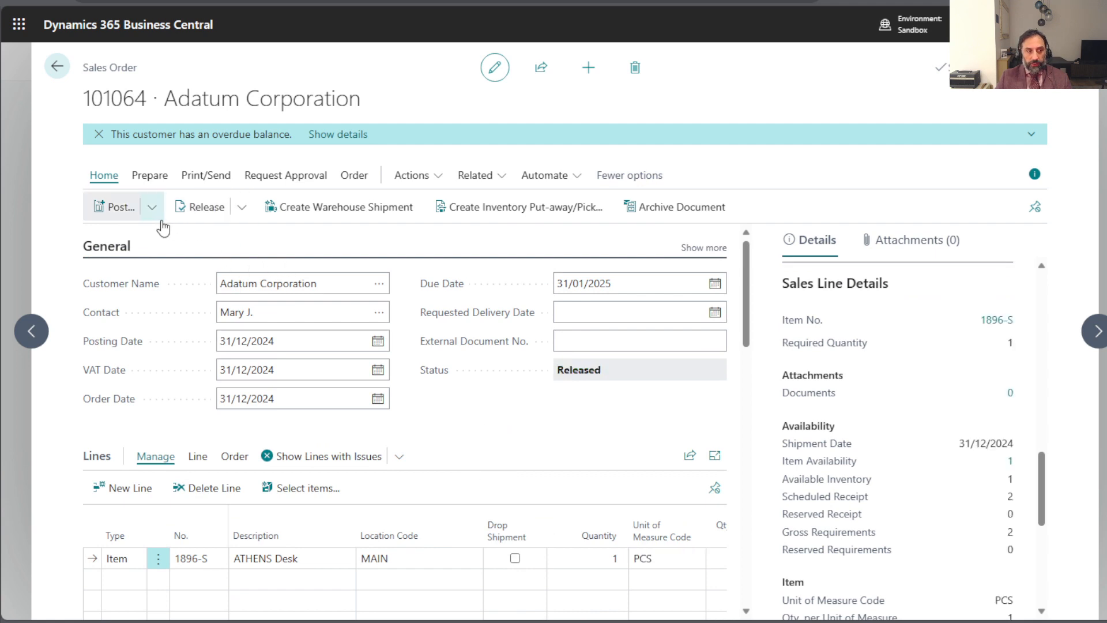
{"action": "left_click", "coordinate": [152, 209]}
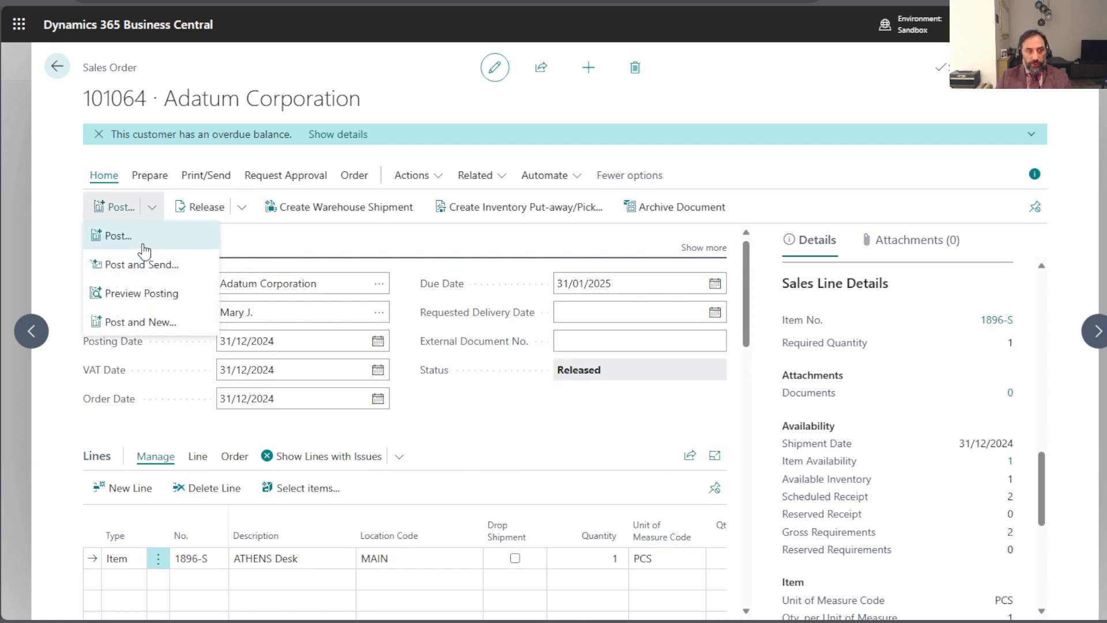
{"action": "left_click", "coordinate": [118, 236]}
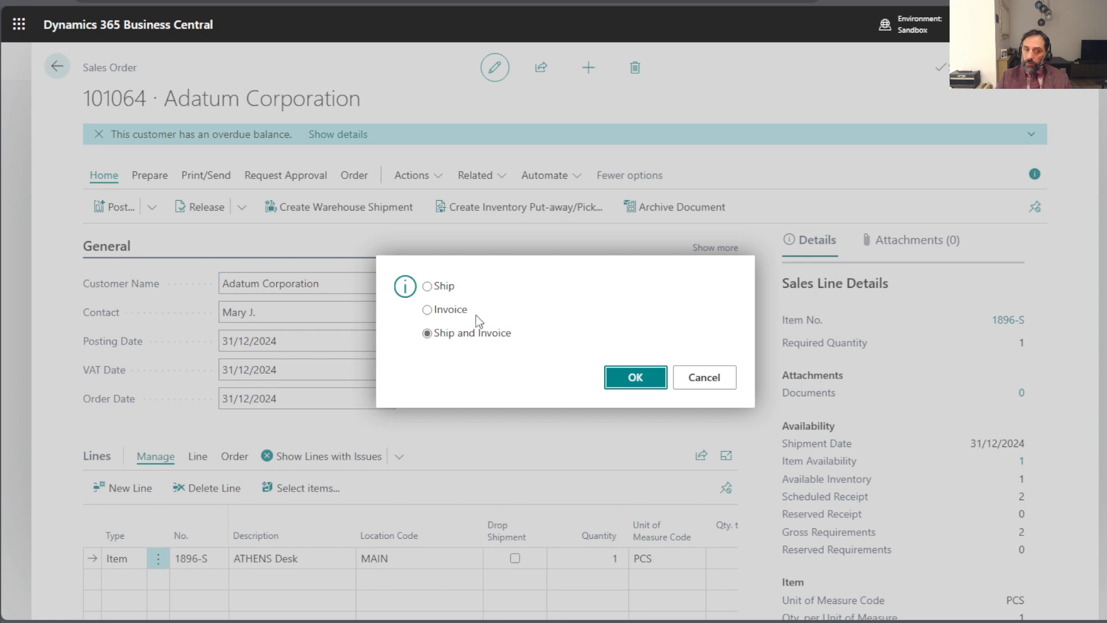
{"action": "left_click_drag", "start_coordinate": [440, 286], "coordinate": [446, 286]}
{"action": "left_click", "coordinate": [427, 286]}
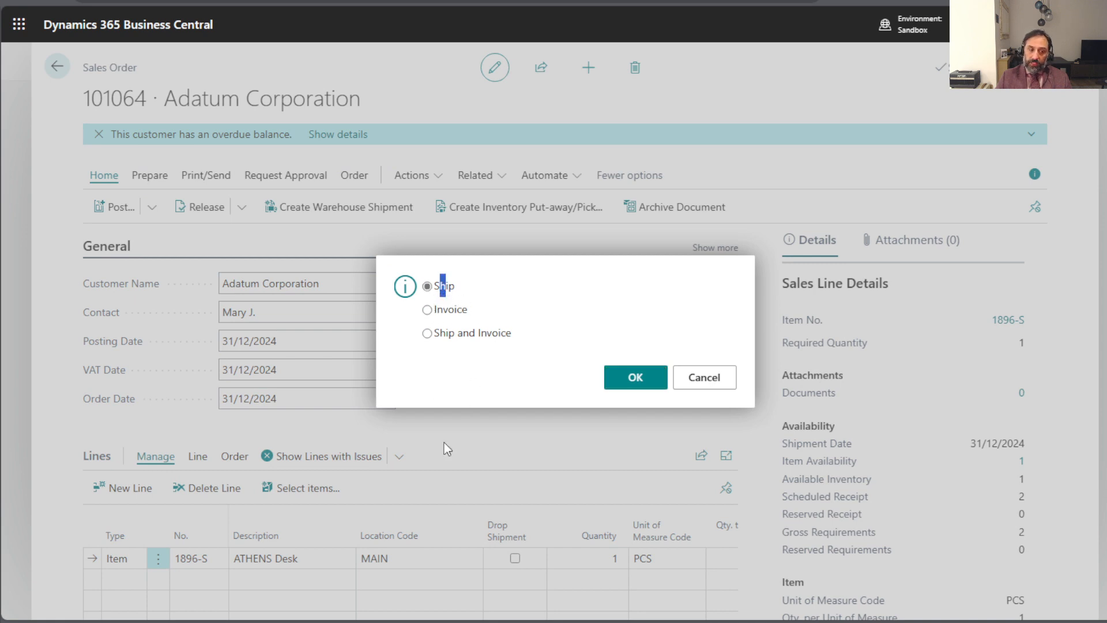
{"action": "left_click", "coordinate": [521, 304]}
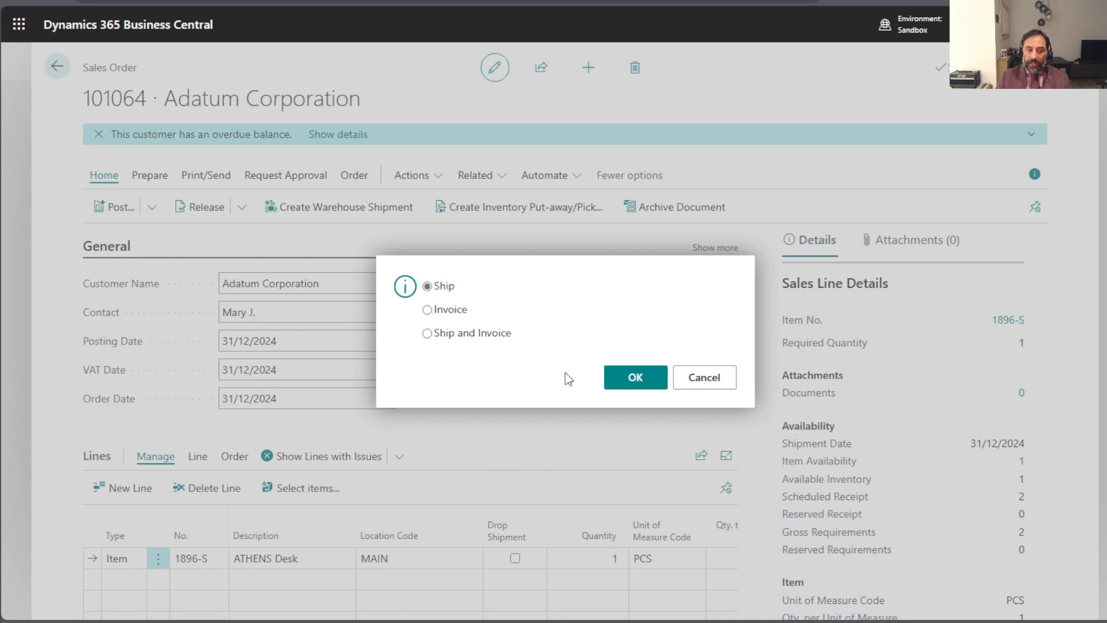
{"action": "left_click", "coordinate": [635, 376]}
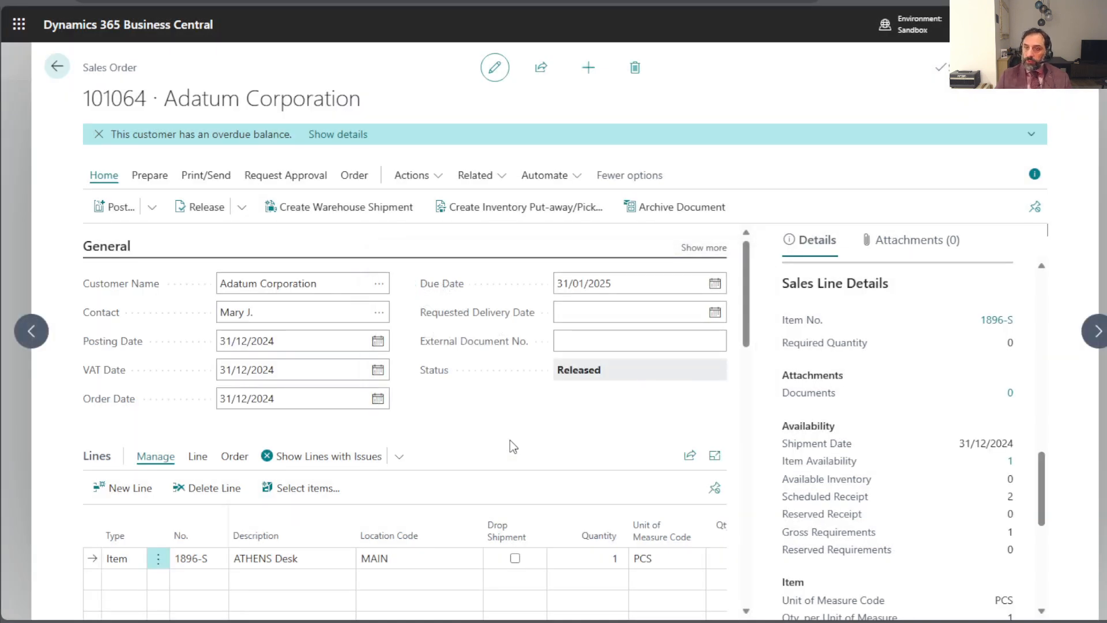
- Check the order line's shipped quantity and view the order's posted sales shipment, returning to the sales order list
{"action": "scroll", "coordinate": [509, 441], "scroll_direction": "down", "scroll_amount": 2}
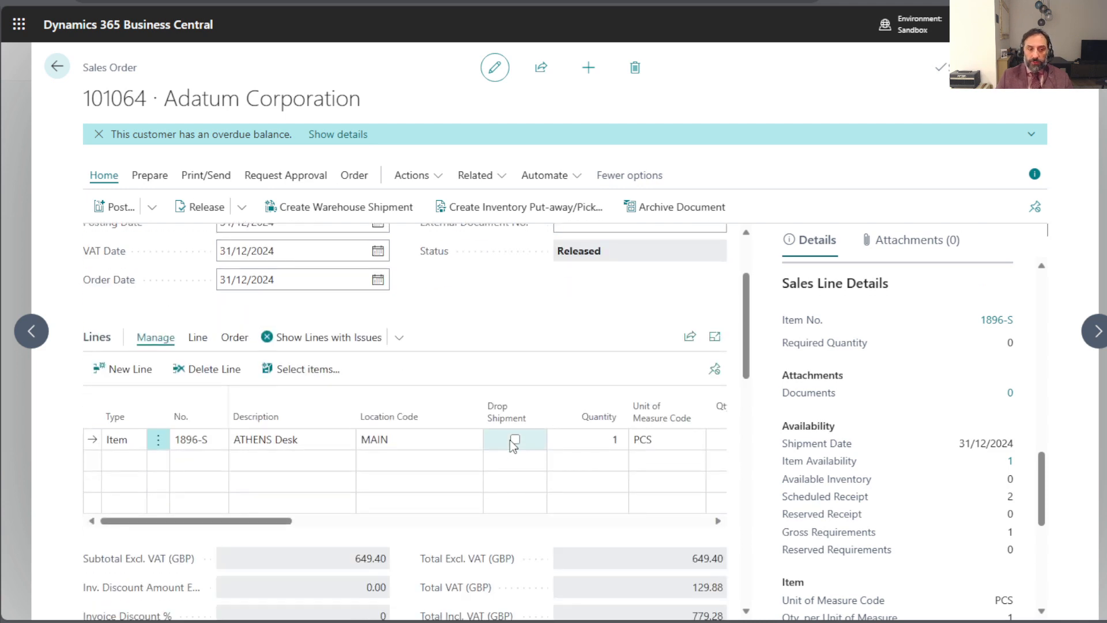
{"action": "left_click_drag", "start_coordinate": [255, 520], "coordinate": [524, 522]}
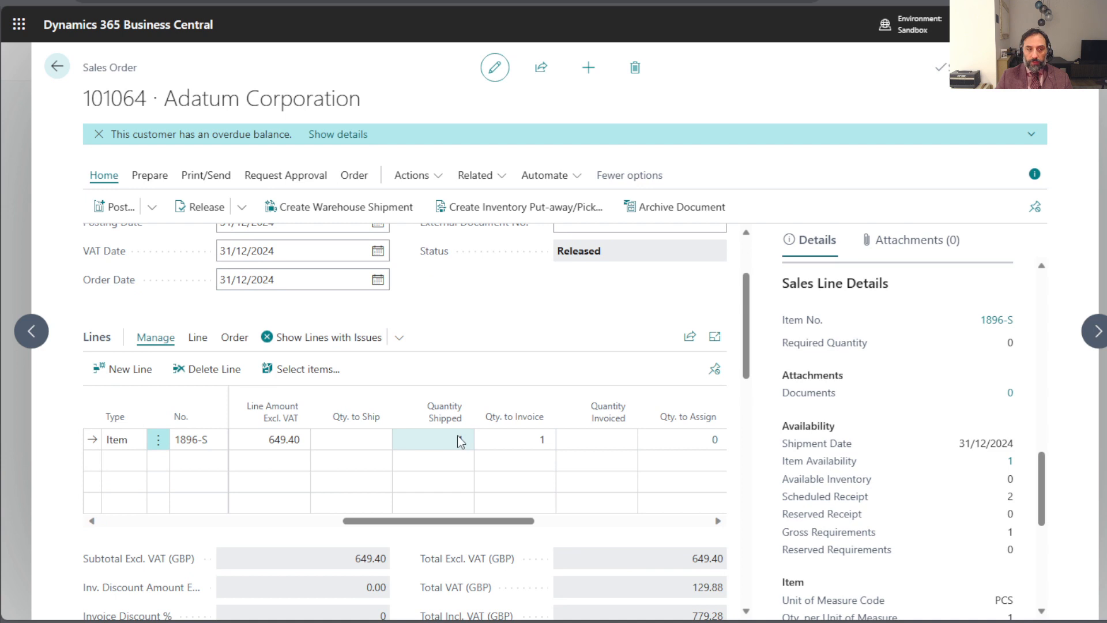
{"action": "left_click", "coordinate": [353, 175]}
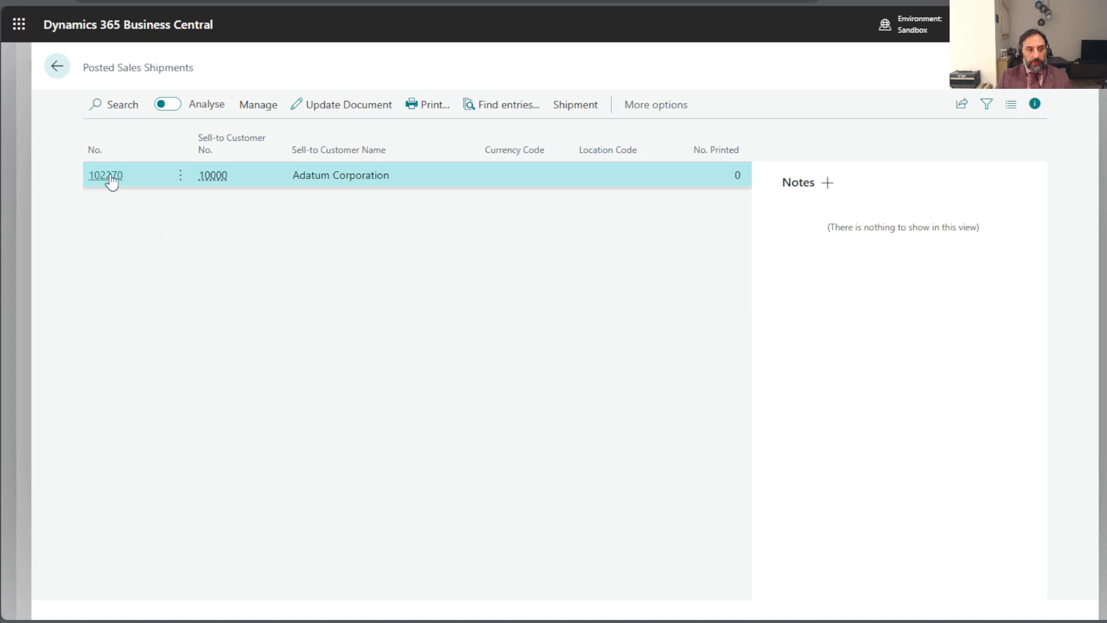
{"action": "left_click", "coordinate": [109, 176]}
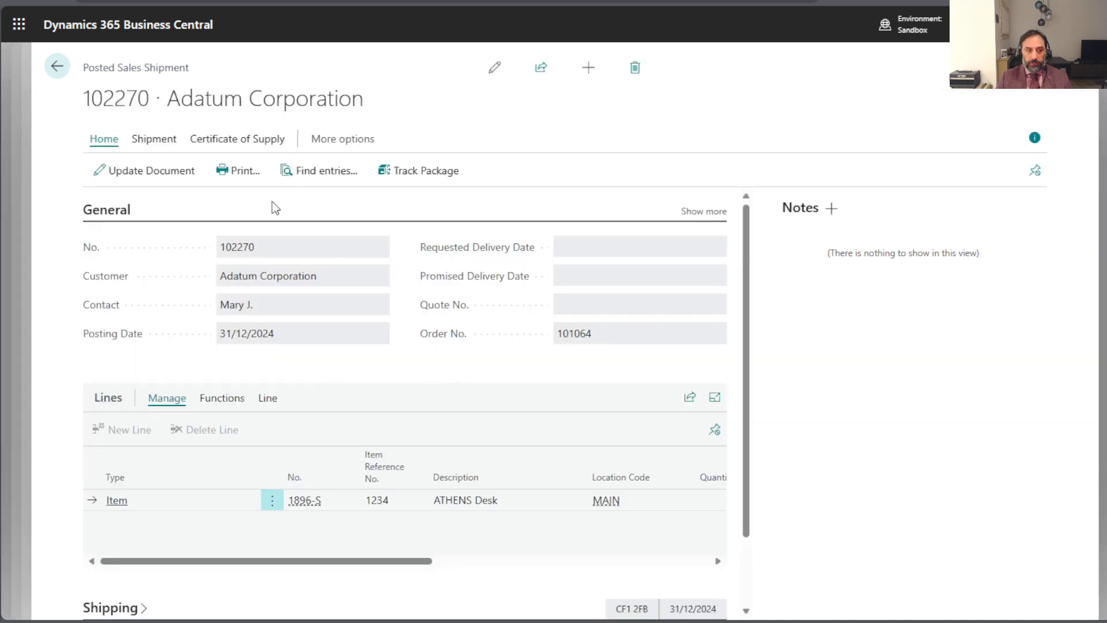
{"action": "left_click", "coordinate": [57, 67]}
{"action": "left_click", "coordinate": [57, 67]}
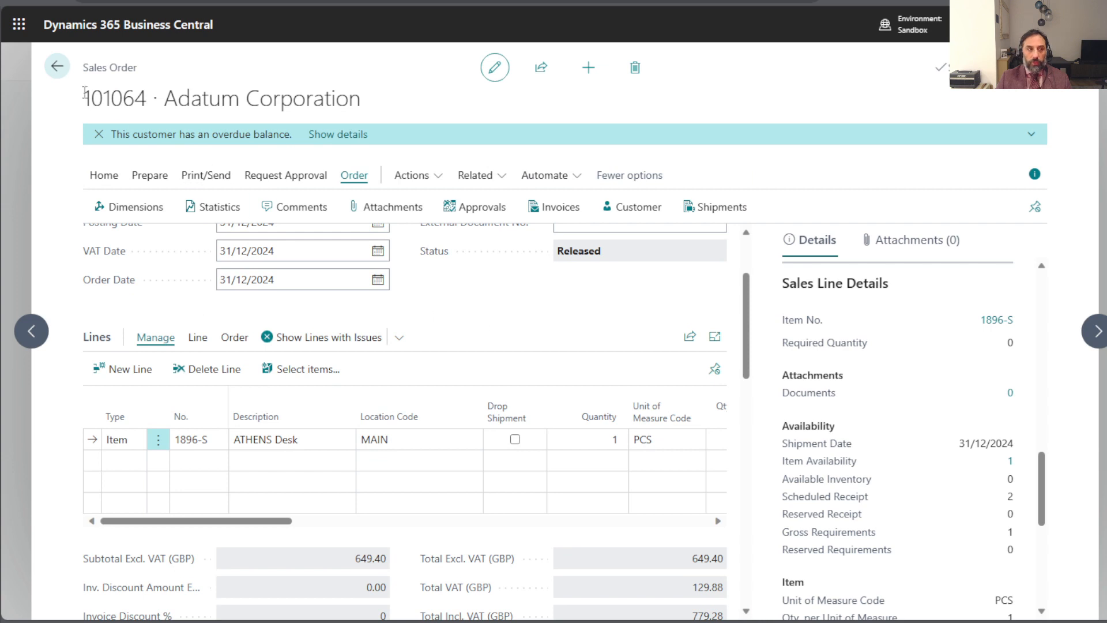
{"action": "left_click", "coordinate": [57, 68]}
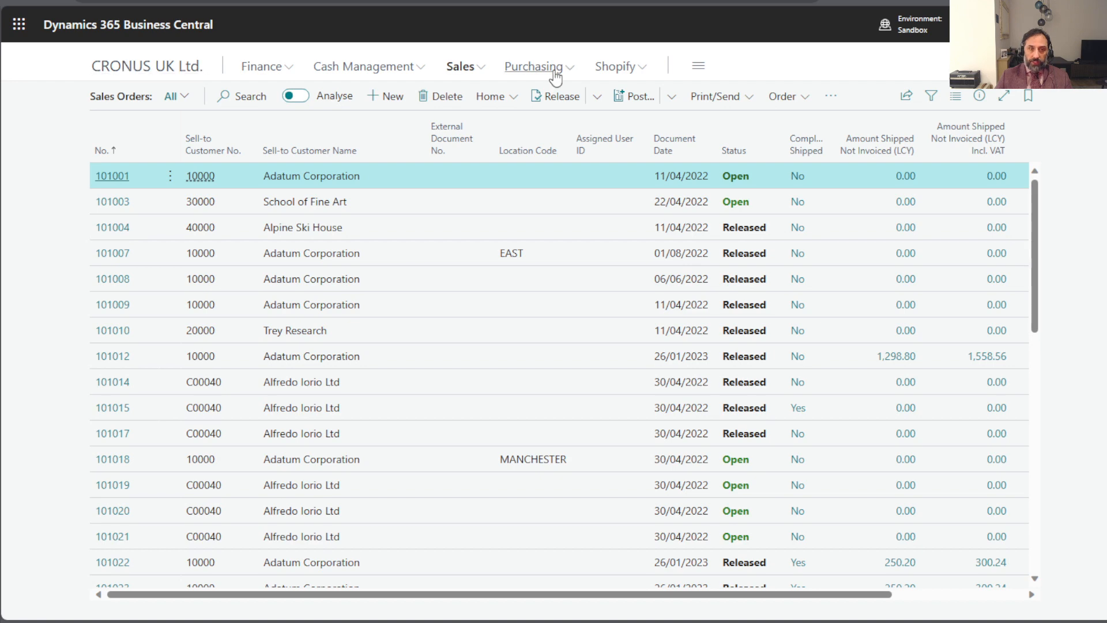
- Search for the locations page and open the card of the TEST NO WM location
{"action": "key", "text": "alt+q"}
{"action": "type", "text": "locatio"}
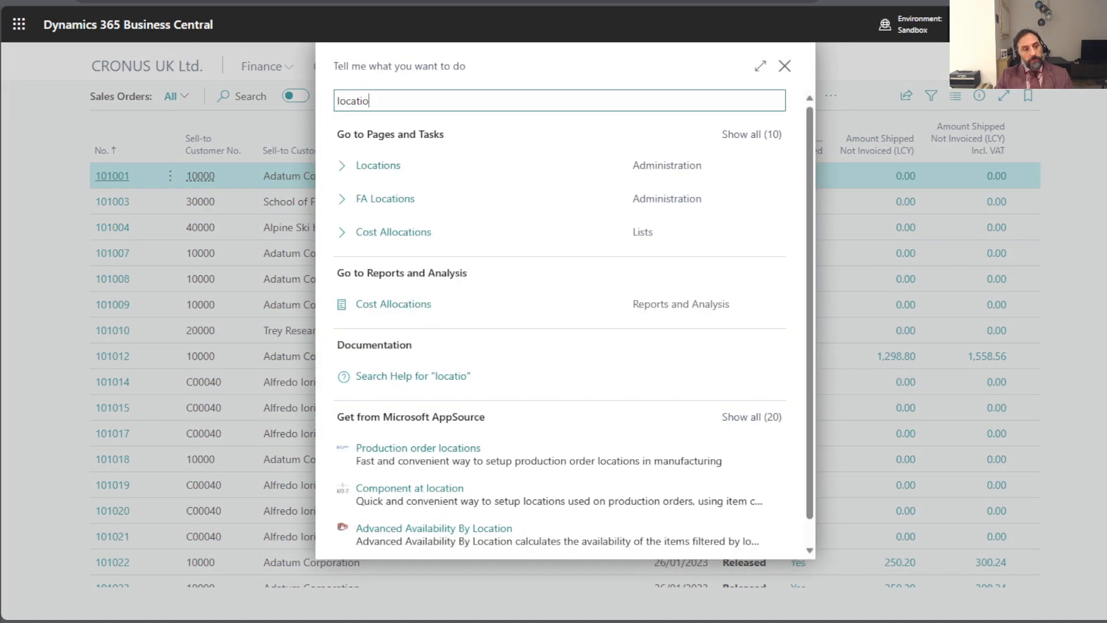
{"action": "key", "text": "Down"}
{"action": "key", "text": "Return"}
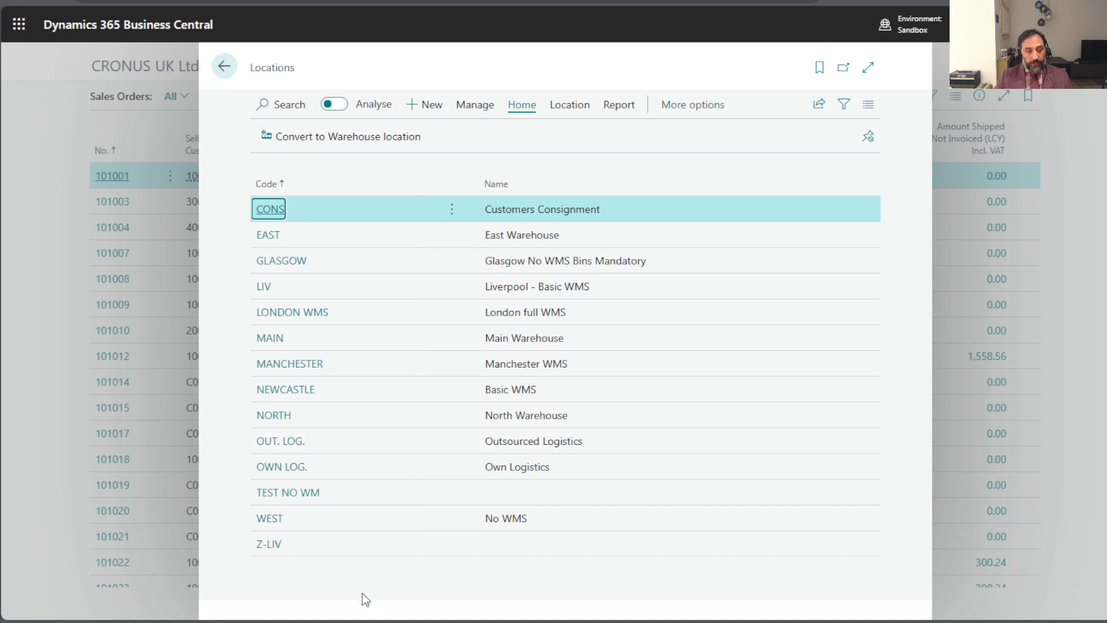
{"action": "left_click", "coordinate": [294, 496]}
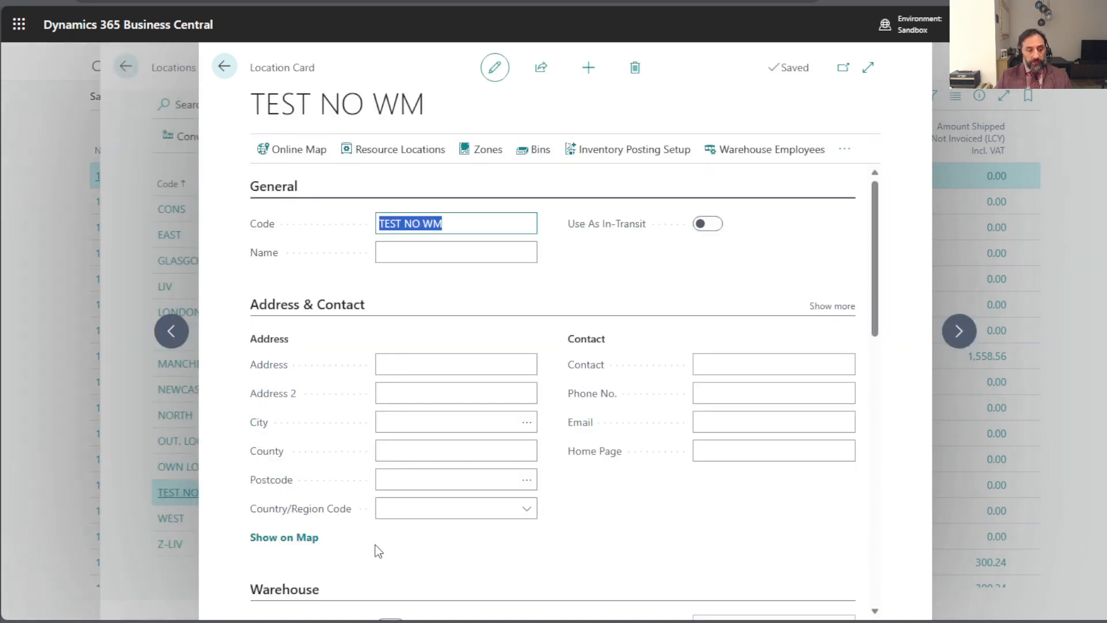
- Disable Require Put-away and Require Pick for the TEST NO WM location and enable Bin Mandatory
{"action": "scroll", "coordinate": [604, 323], "scroll_direction": "down", "scroll_amount": 5}
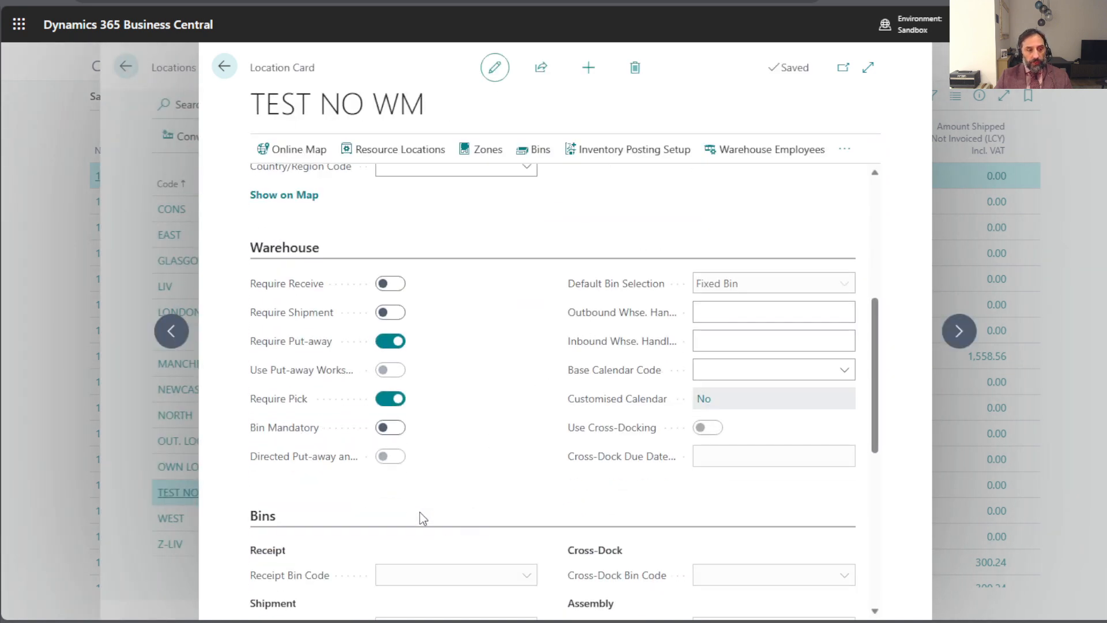
{"action": "left_click", "coordinate": [387, 343]}
{"action": "left_click", "coordinate": [391, 398]}
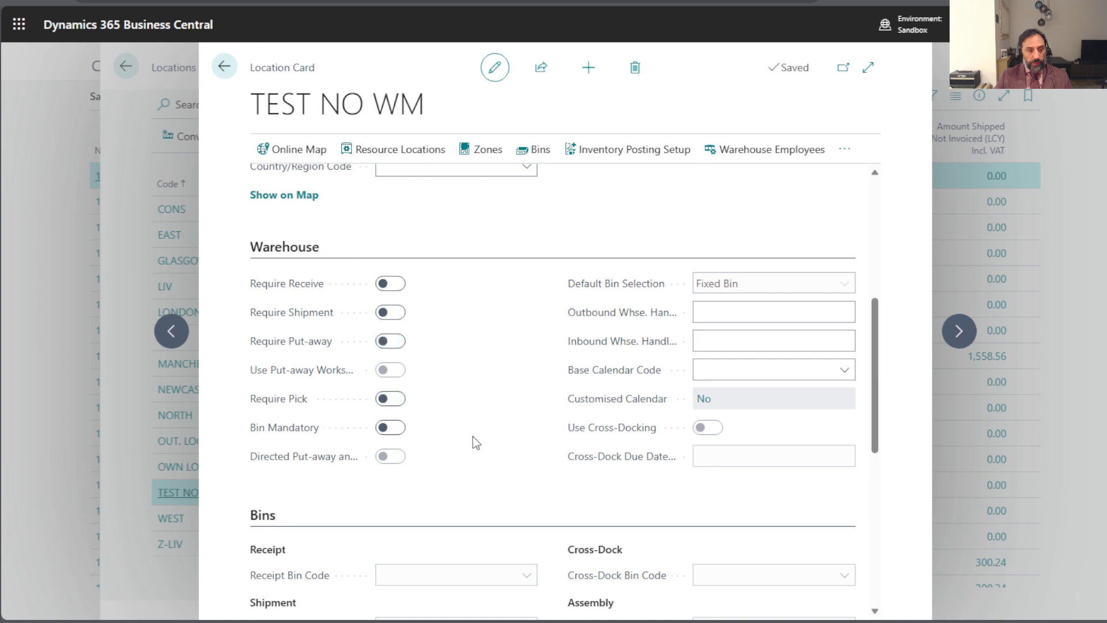
{"action": "left_click", "coordinate": [390, 428]}
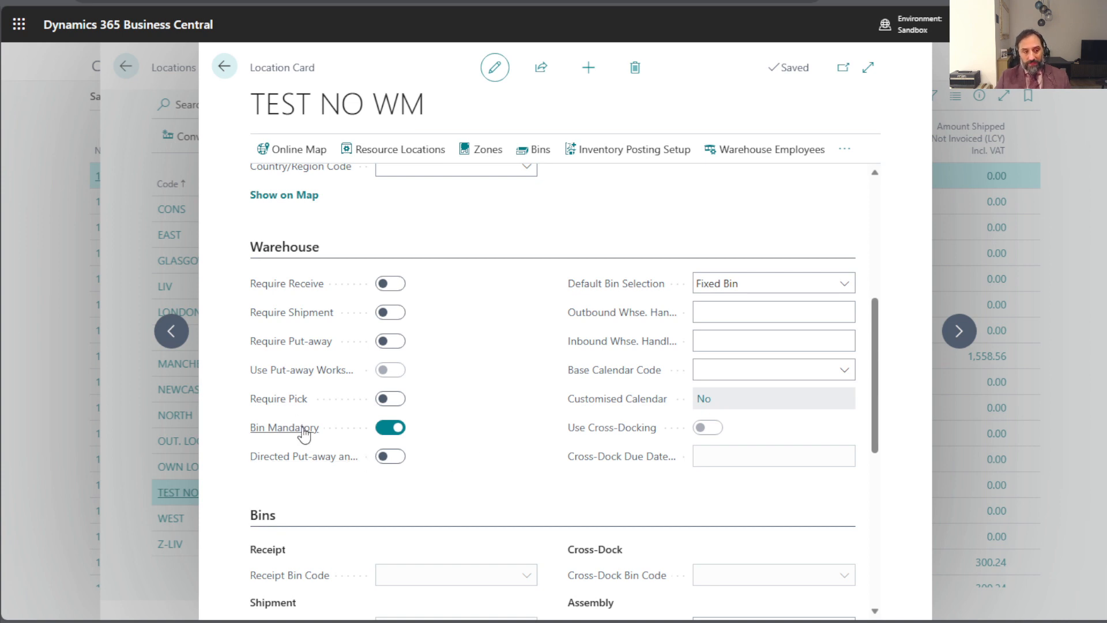
{"action": "mouse_move", "coordinate": [304, 433]}
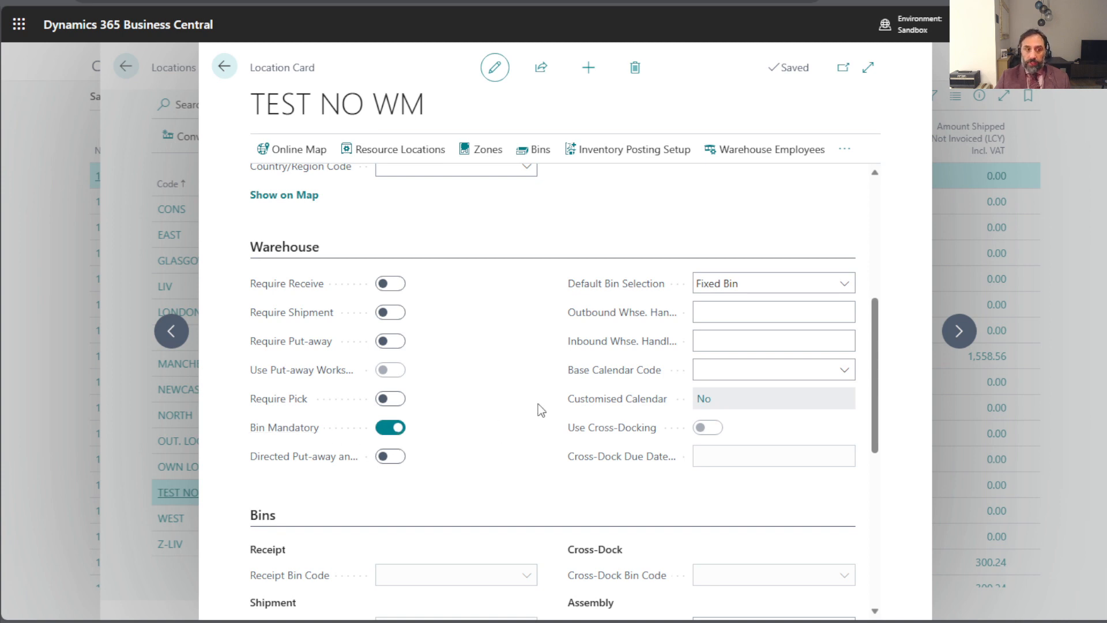
- Open the bins of the TEST NO WM location and add bins A01, A02 and A03
{"action": "left_click", "coordinate": [540, 149]}
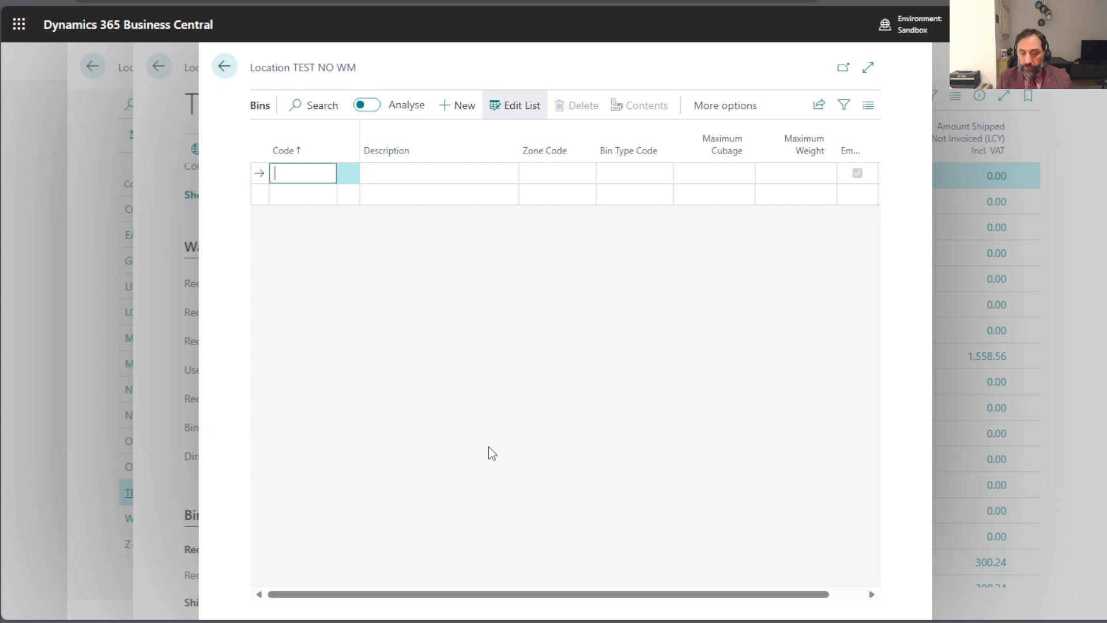
{"action": "type", "text": "A01"}
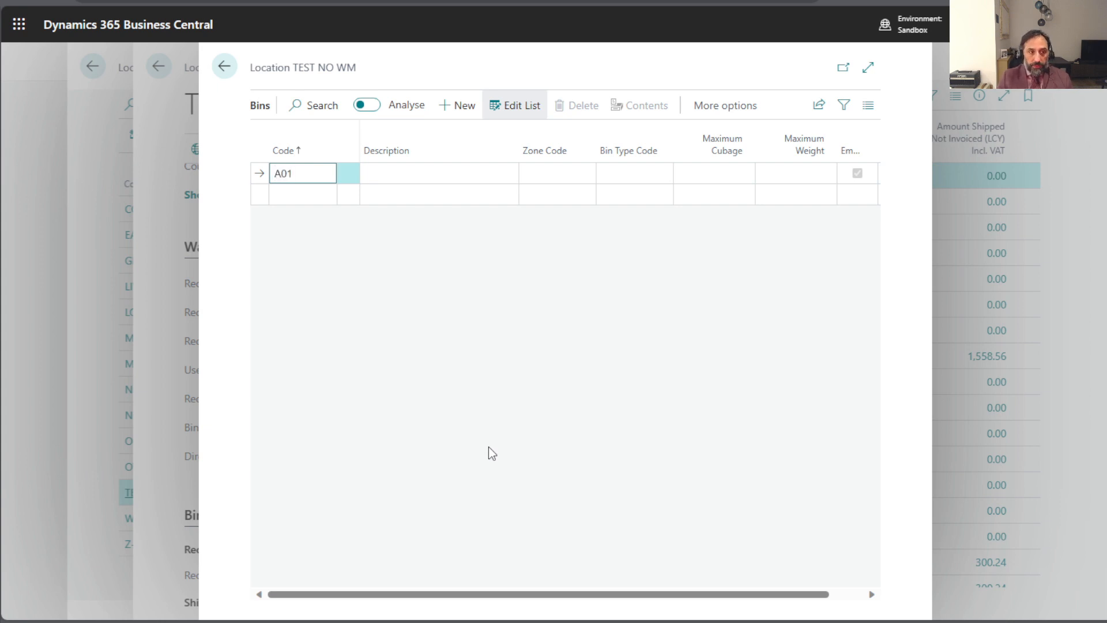
{"action": "key", "text": "Down"}
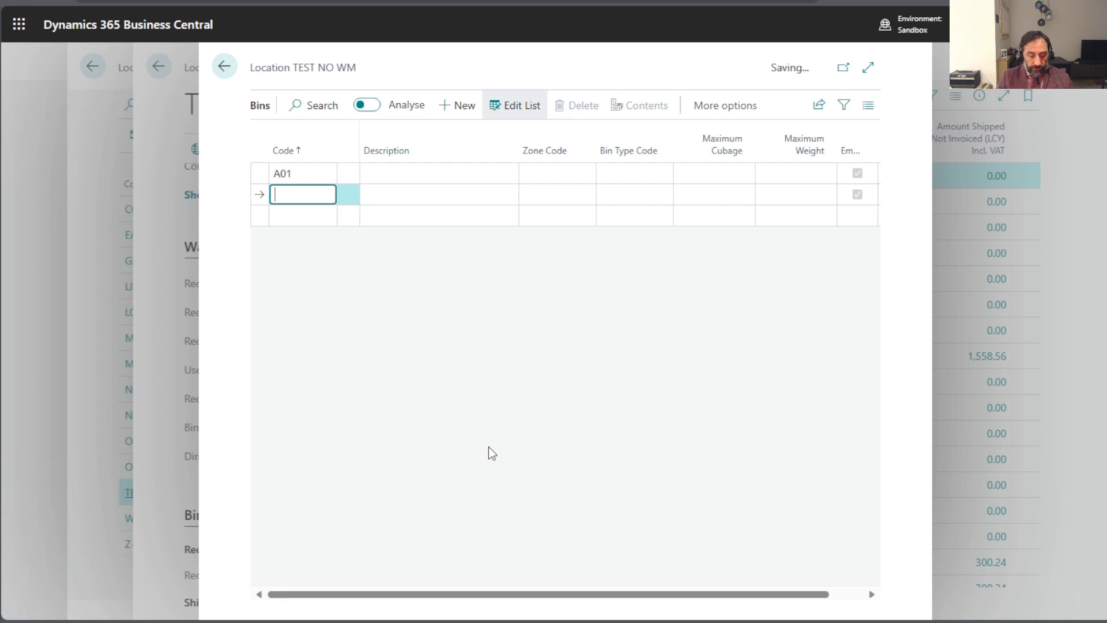
{"action": "type", "text": "A02"}
{"action": "key", "text": "Down"}
{"action": "type", "text": "A"}
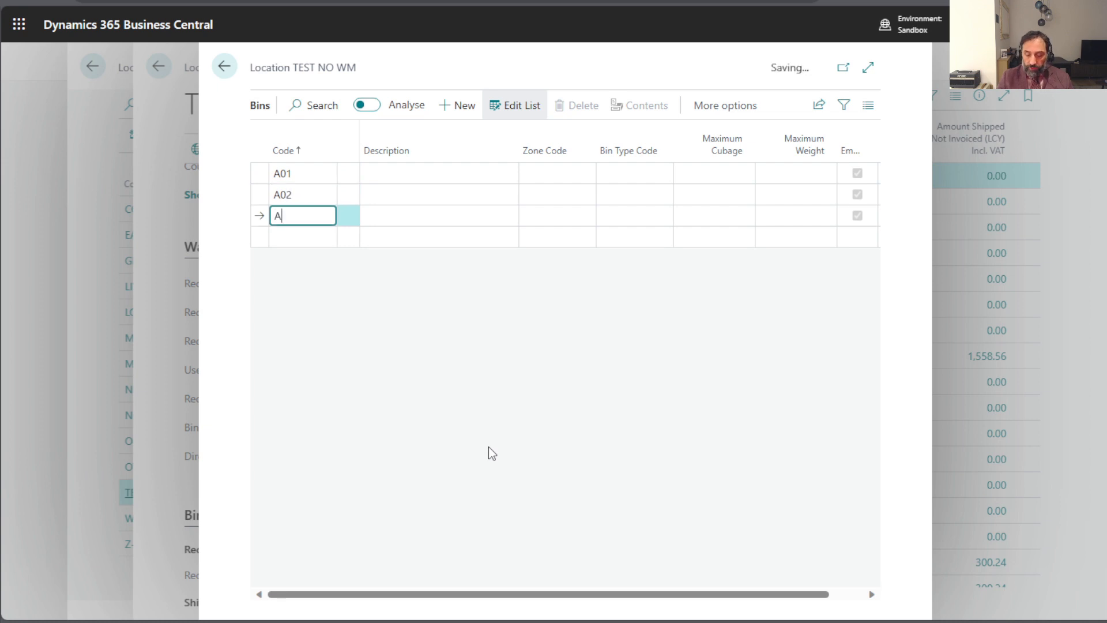
{"action": "type", "text": "03"}
{"action": "key", "text": "Down"}
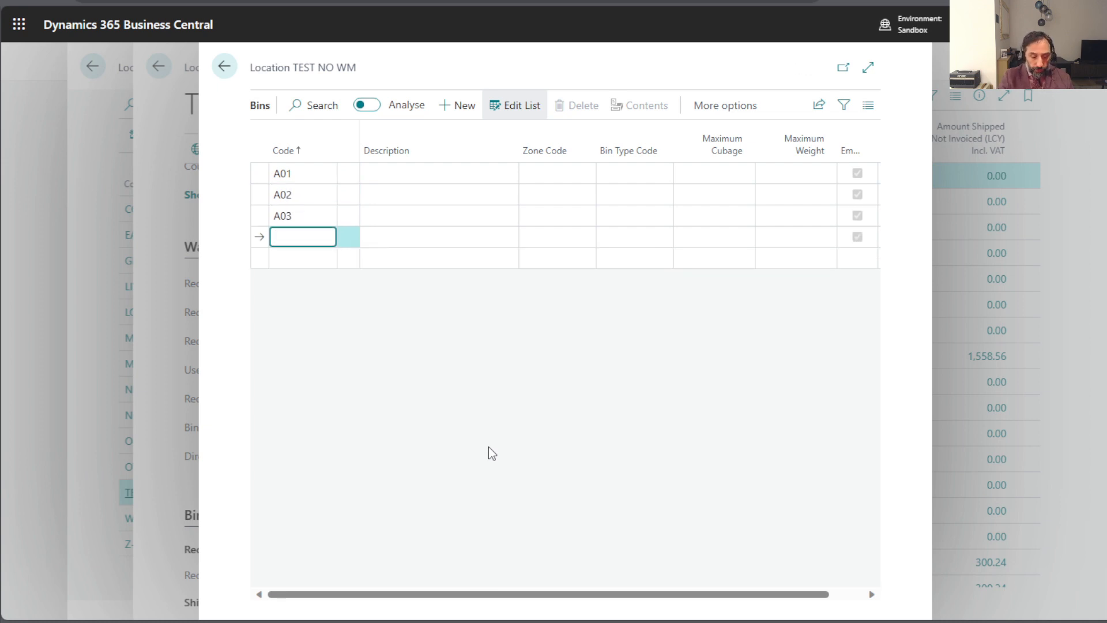
- Add bins B01A, B01B, B02A and B02B to the TEST NO WM location
{"action": "type", "text": "B01A"}
{"action": "key", "text": "Down"}
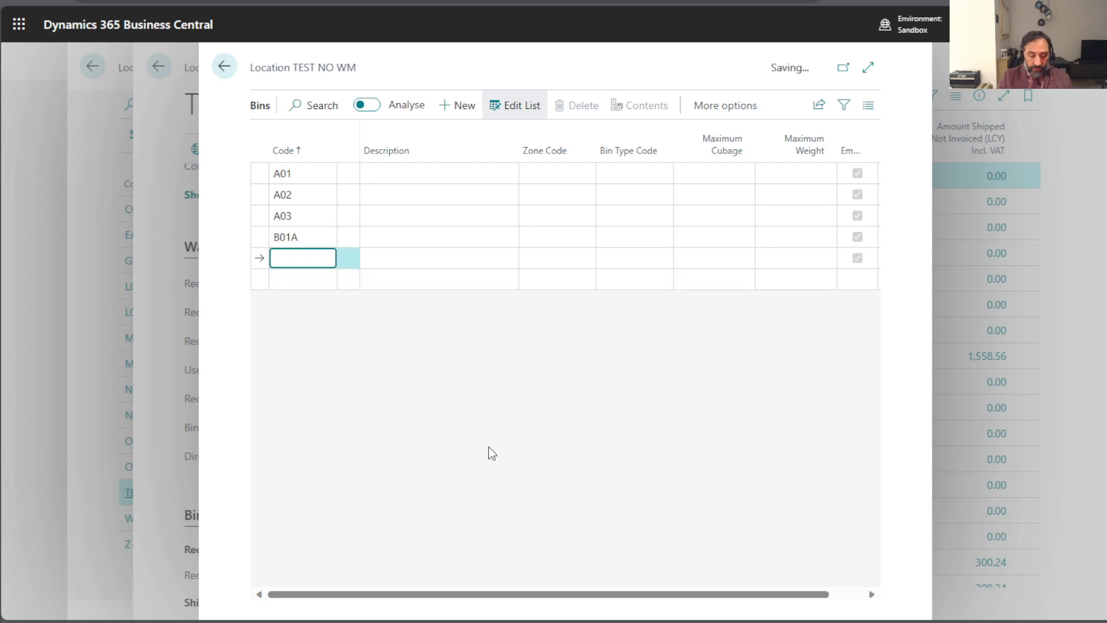
{"action": "type", "text": "B01B"}
{"action": "key", "text": "Down"}
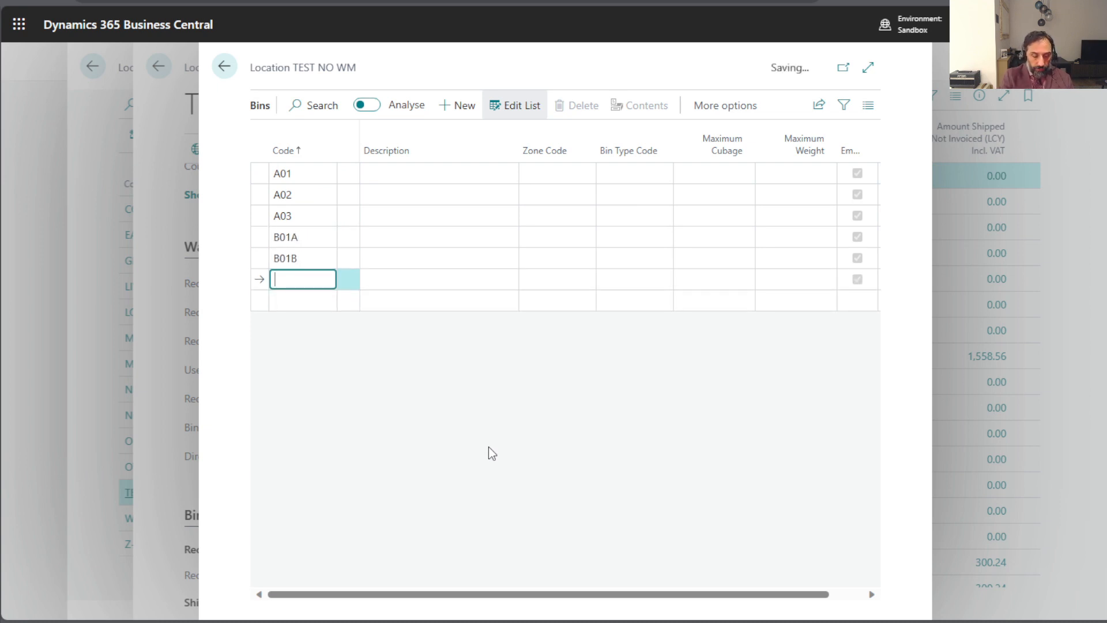
{"action": "type", "text": "B02A"}
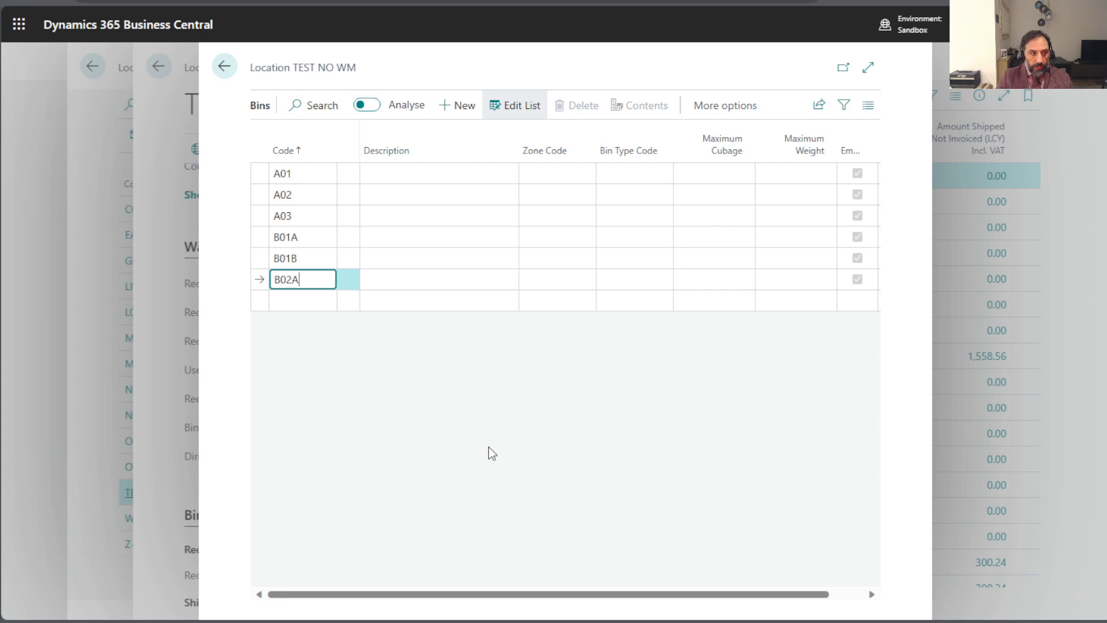
{"action": "key", "text": "Down"}
{"action": "type", "text": "B02"}
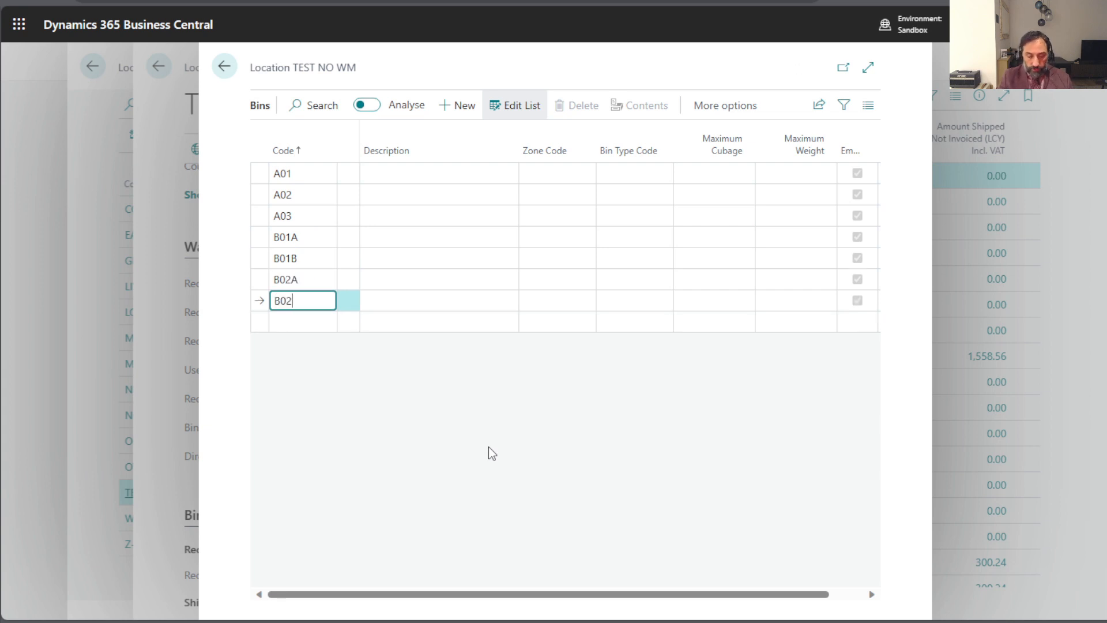
{"action": "type", "text": "B"}
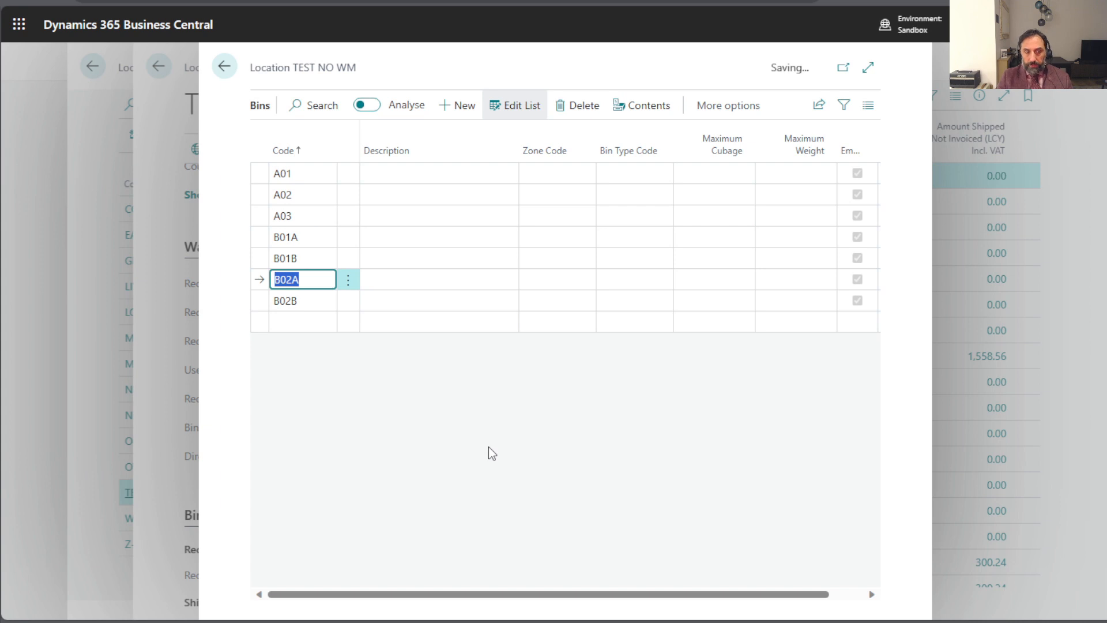
{"action": "key", "text": "Up"}
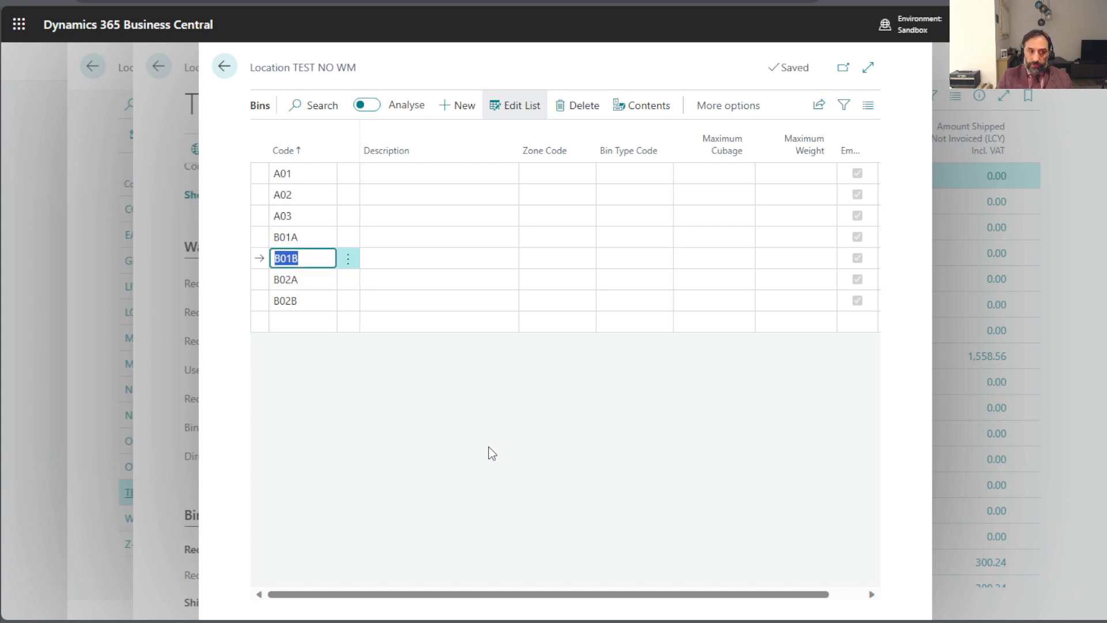
{"action": "key", "text": "Up"}
{"action": "key", "text": "Down"}
{"action": "key", "text": "Down"}
{"action": "key", "text": "Down"}
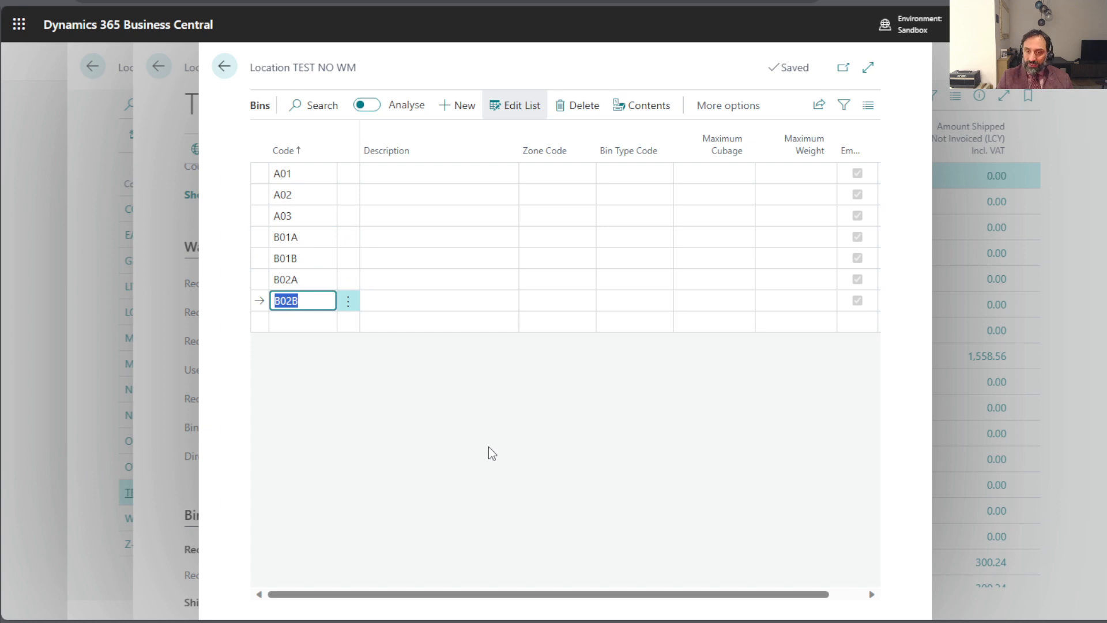
{"action": "key", "text": "Up"}
{"action": "key", "text": "Up"}
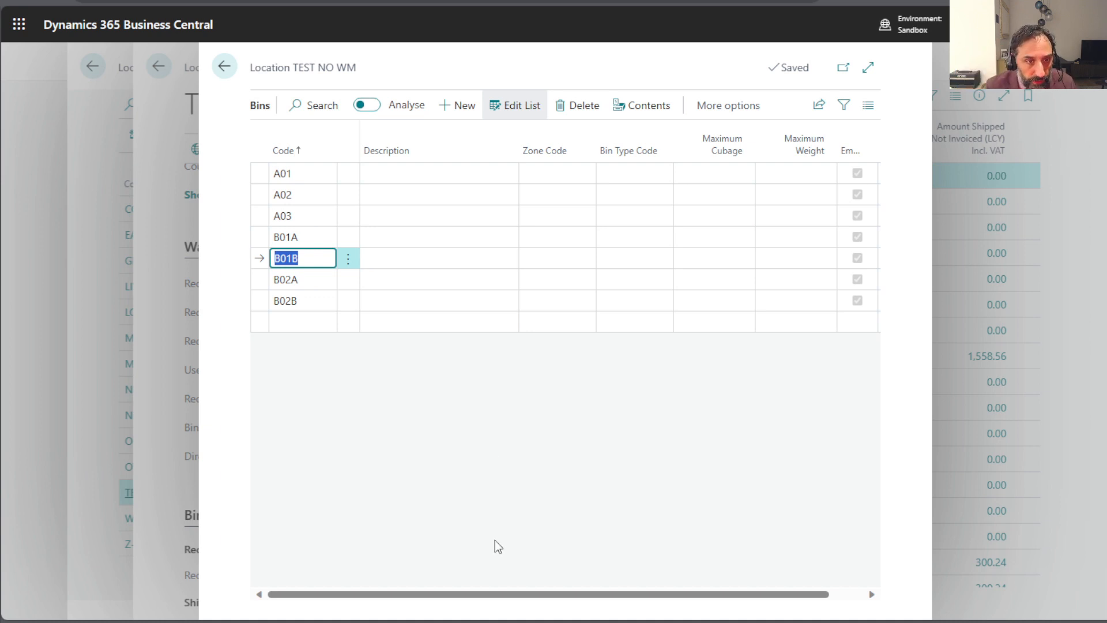
- Leave the bins and location pages and open the list of purchase orders
{"action": "left_click", "coordinate": [220, 64]}
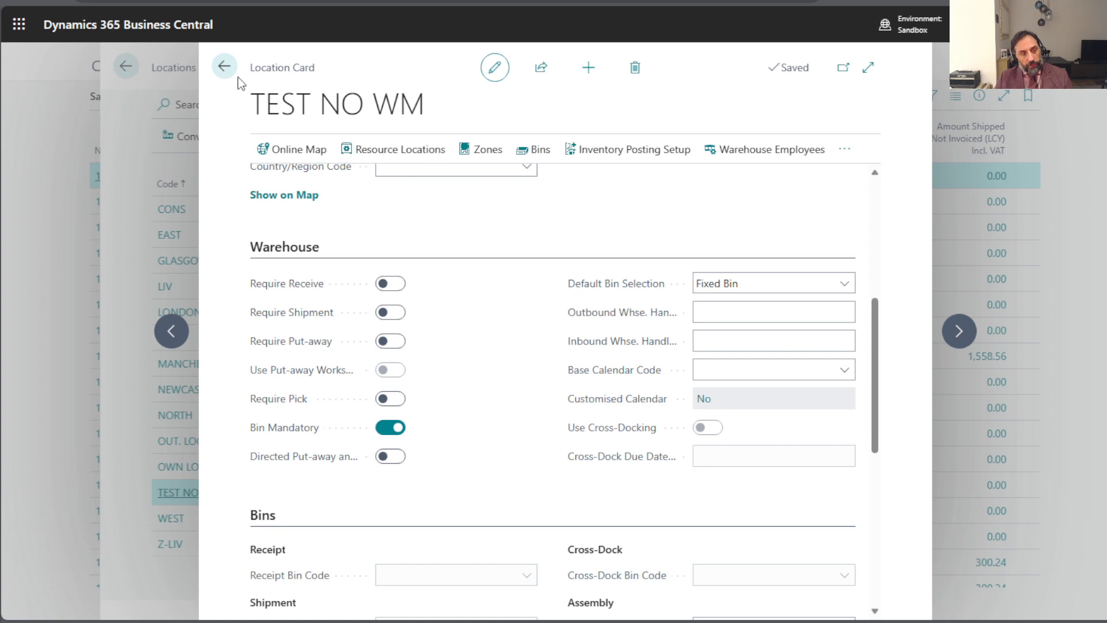
{"action": "left_click", "coordinate": [225, 69]}
{"action": "left_click", "coordinate": [223, 70]}
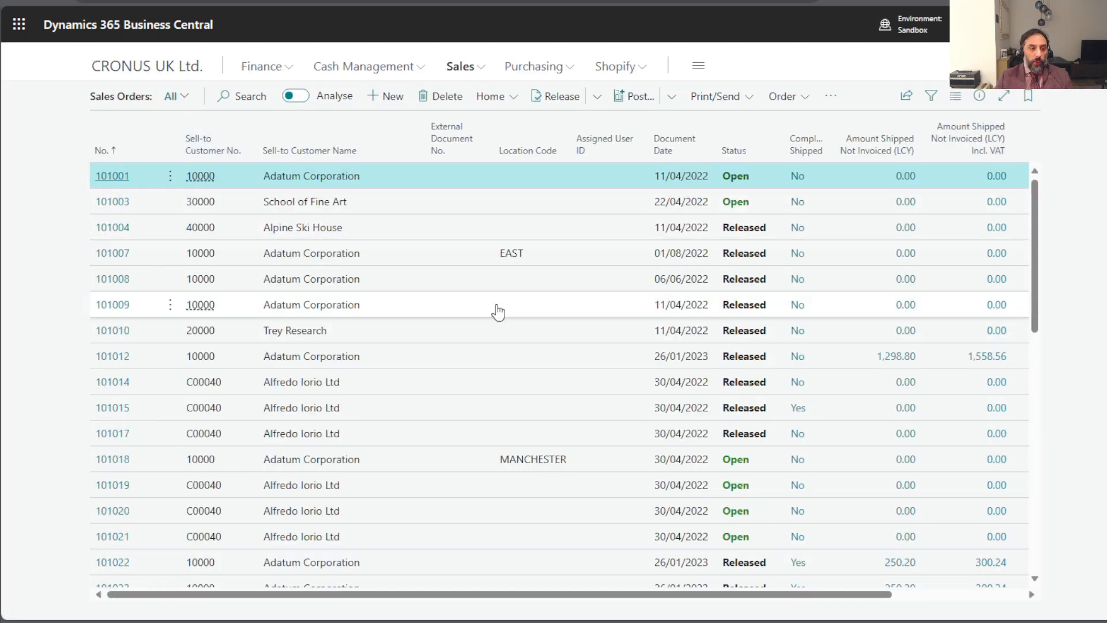
{"action": "left_click", "coordinate": [537, 67]}
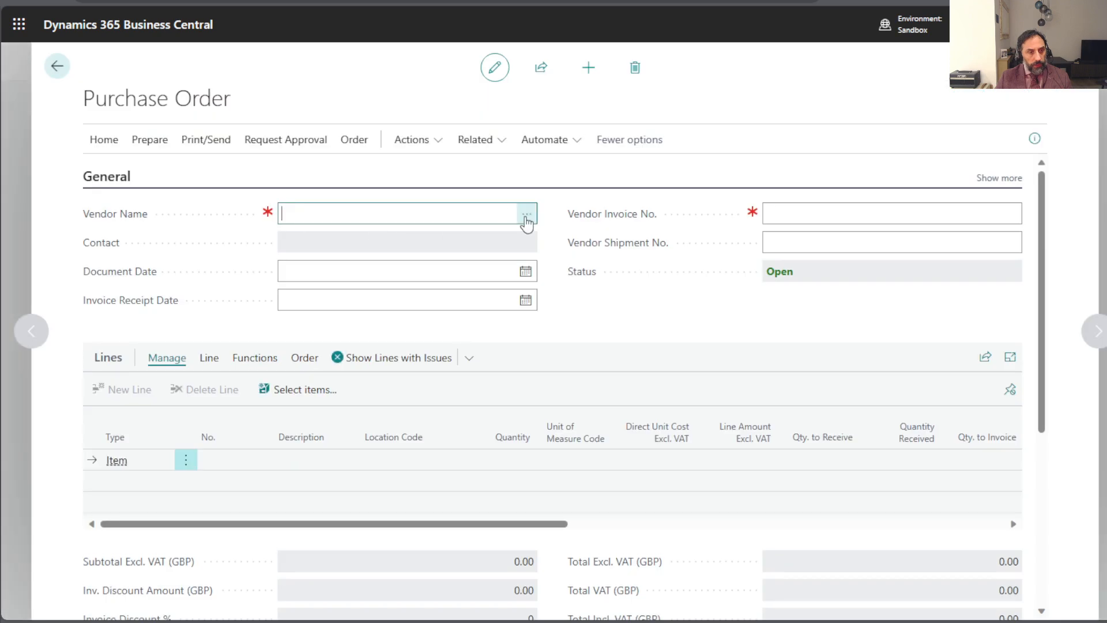
- Create a new purchase order for the vendor First Up Consultants
{"action": "left_click", "coordinate": [527, 217]}
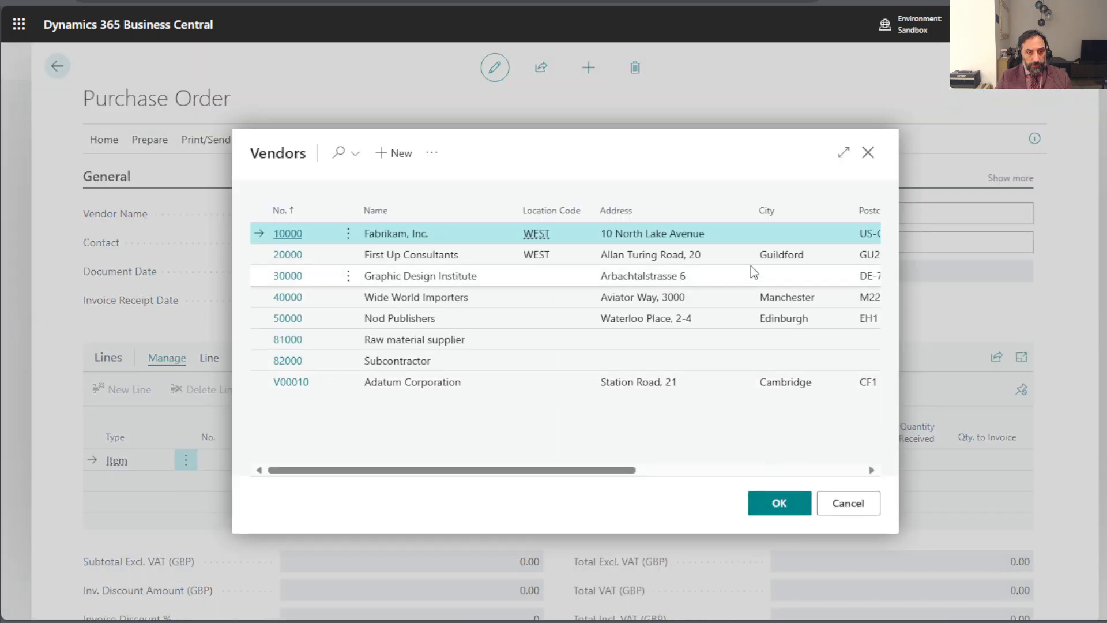
{"action": "left_click", "coordinate": [742, 253]}
{"action": "left_click", "coordinate": [789, 505]}
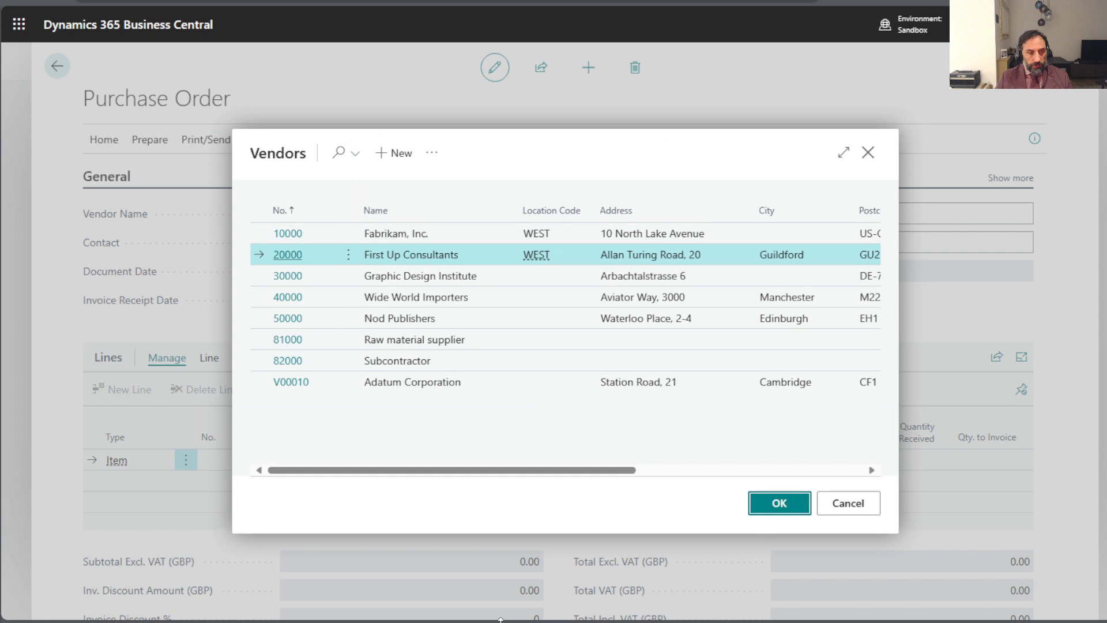
- Add item 1896-S, ATHENS Desk, to the first line of the purchase order
{"action": "left_click", "coordinate": [240, 460]}
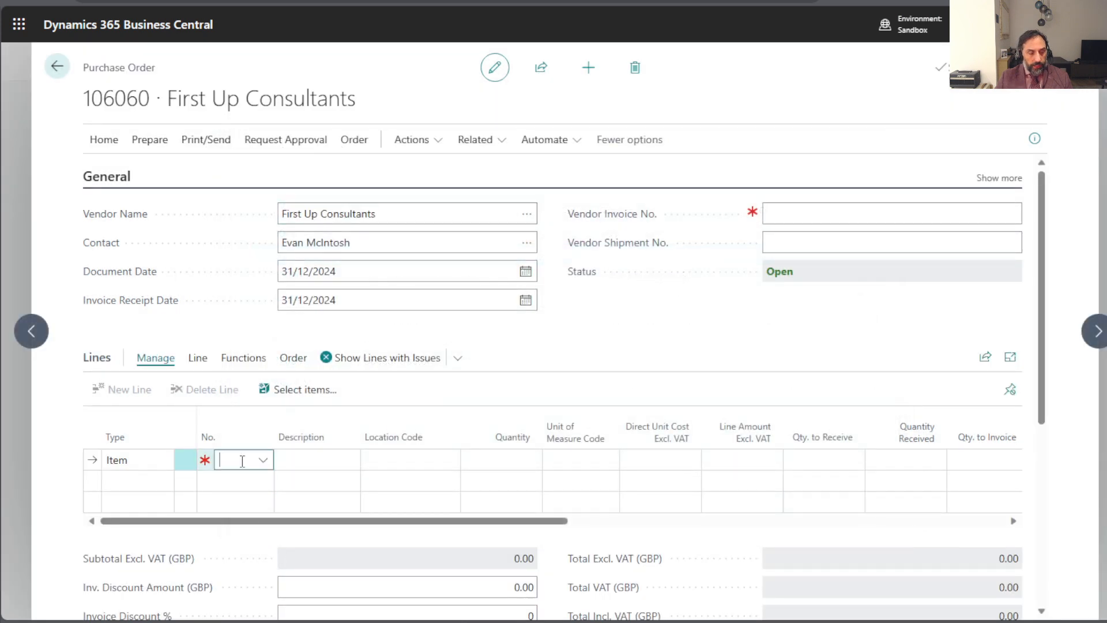
{"action": "scroll", "coordinate": [334, 385], "scroll_direction": "down", "scroll_amount": 3}
{"action": "scroll", "coordinate": [334, 385], "scroll_direction": "down", "scroll_amount": 5}
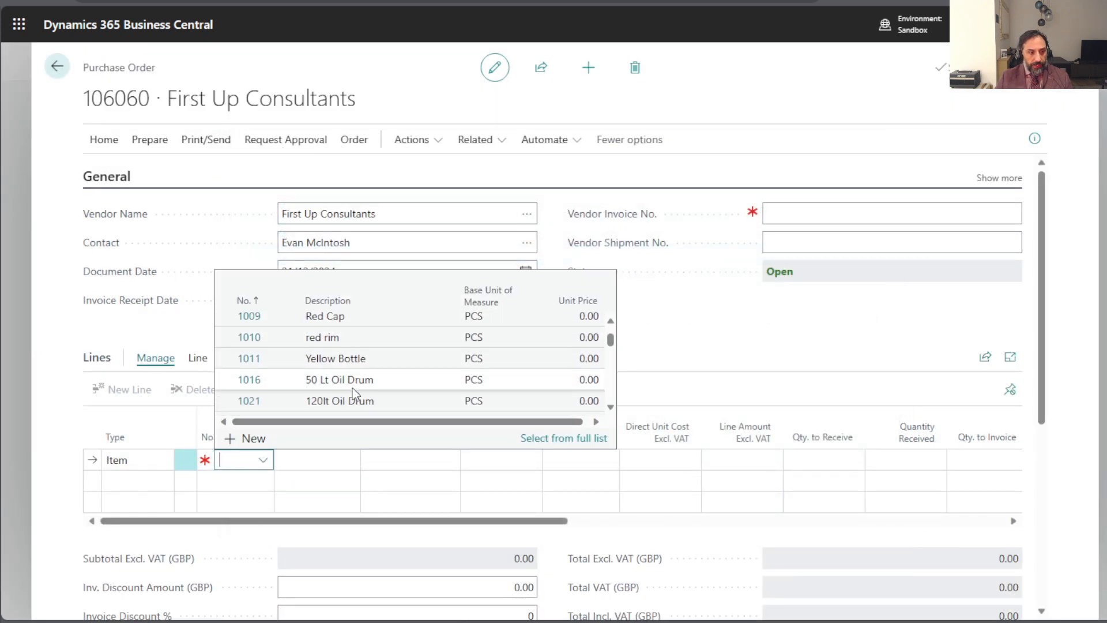
{"action": "left_click", "coordinate": [346, 402]}
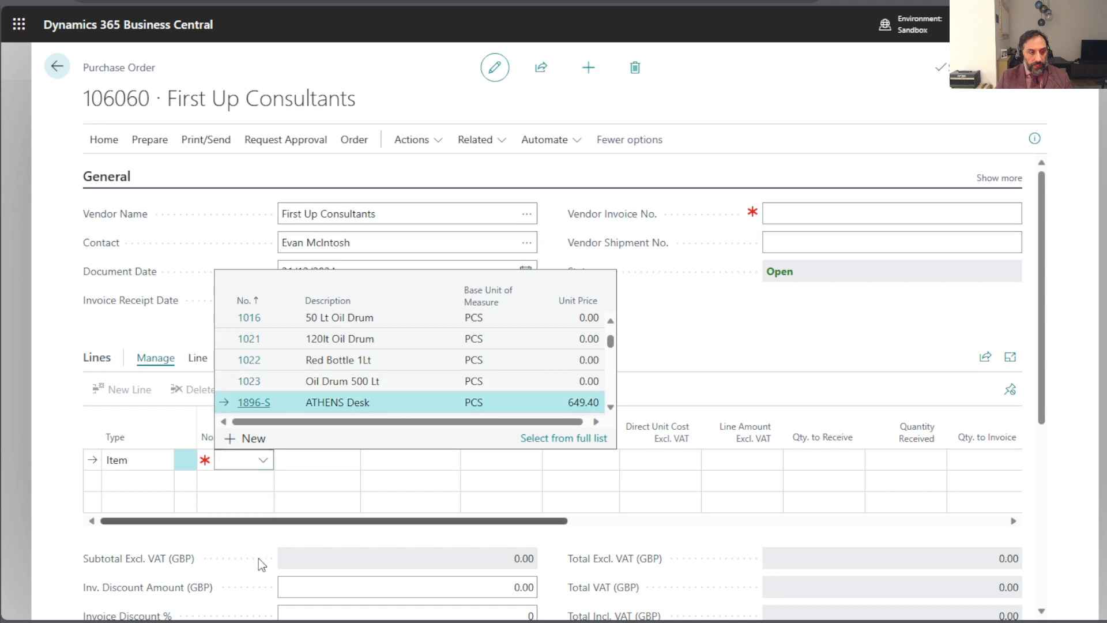
- Set the ATHENS Desk line's location code to TEST NO WM and its quantity to 2
{"action": "left_click", "coordinate": [442, 459]}
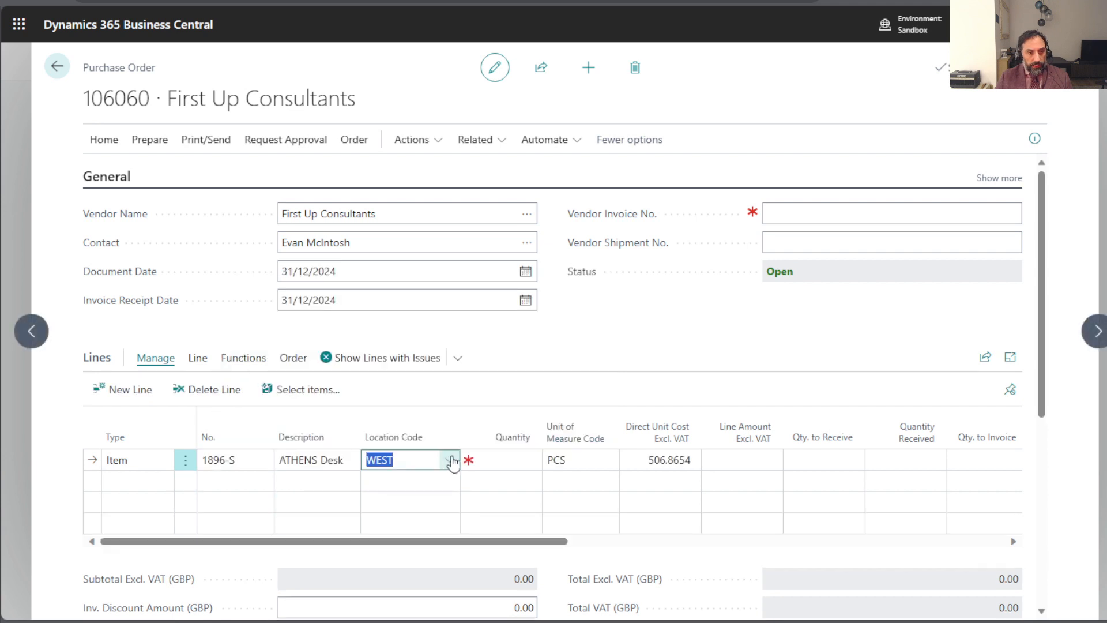
{"action": "left_click", "coordinate": [450, 460]}
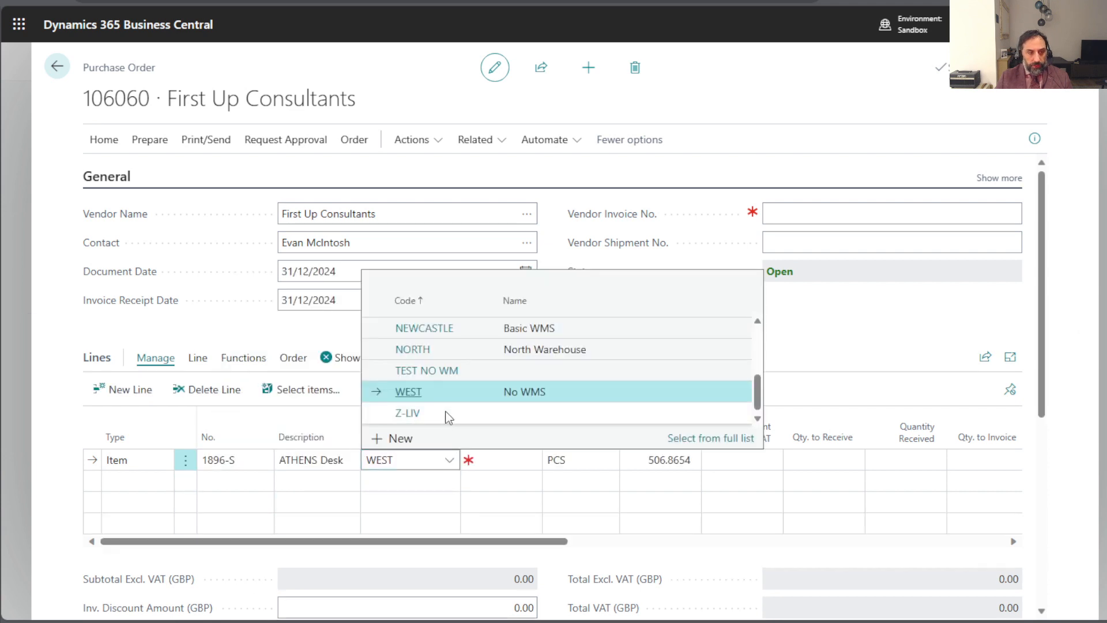
{"action": "left_click", "coordinate": [470, 372]}
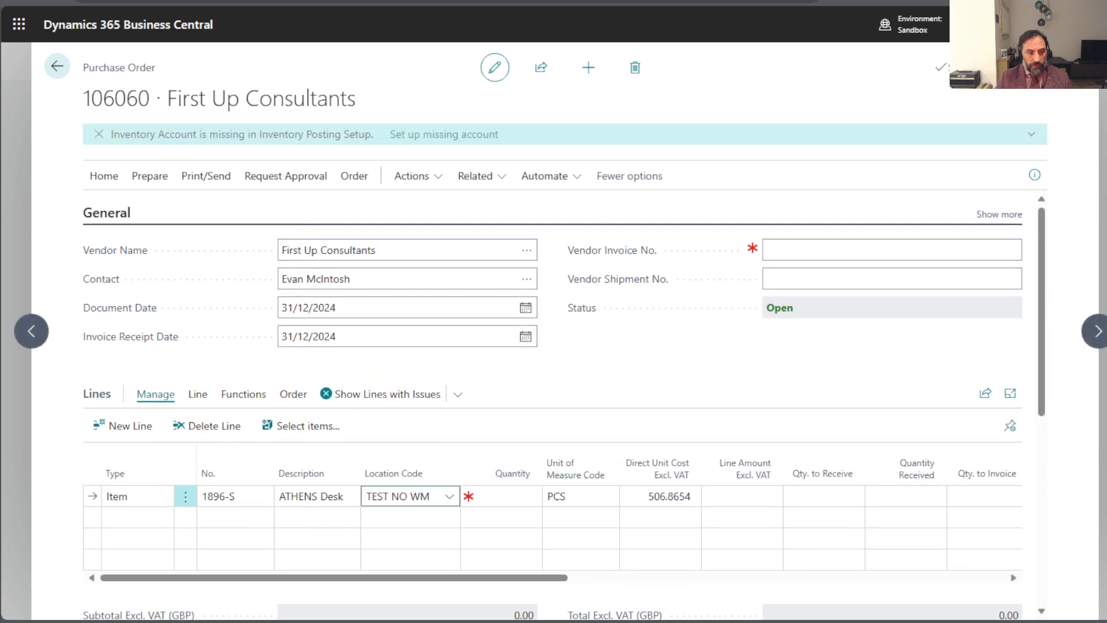
{"action": "left_click", "coordinate": [499, 494]}
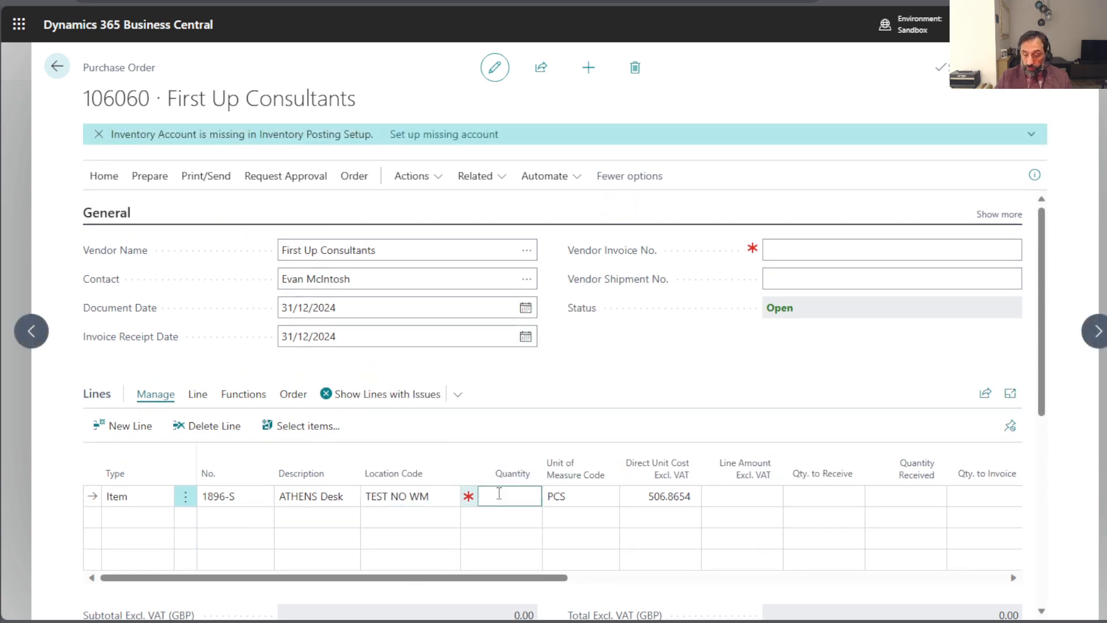
{"action": "type", "text": "2"}
{"action": "key", "text": "Tab"}
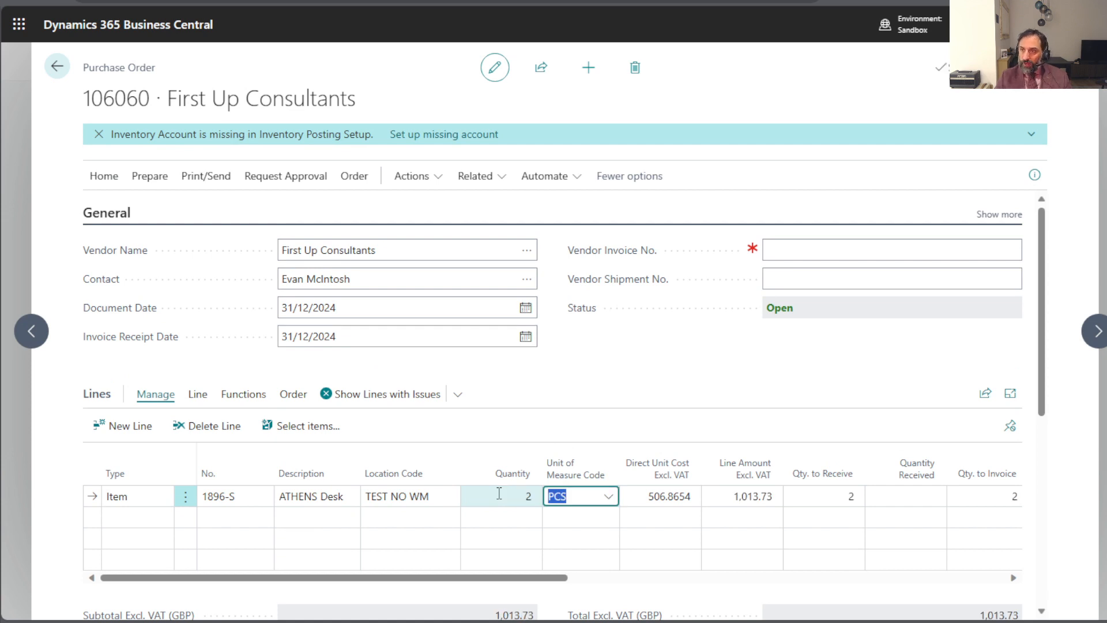
- Look through the columns of the ATHENS Desk purchase line
{"action": "key", "text": "Tab"}
{"action": "key", "text": "Tab"}
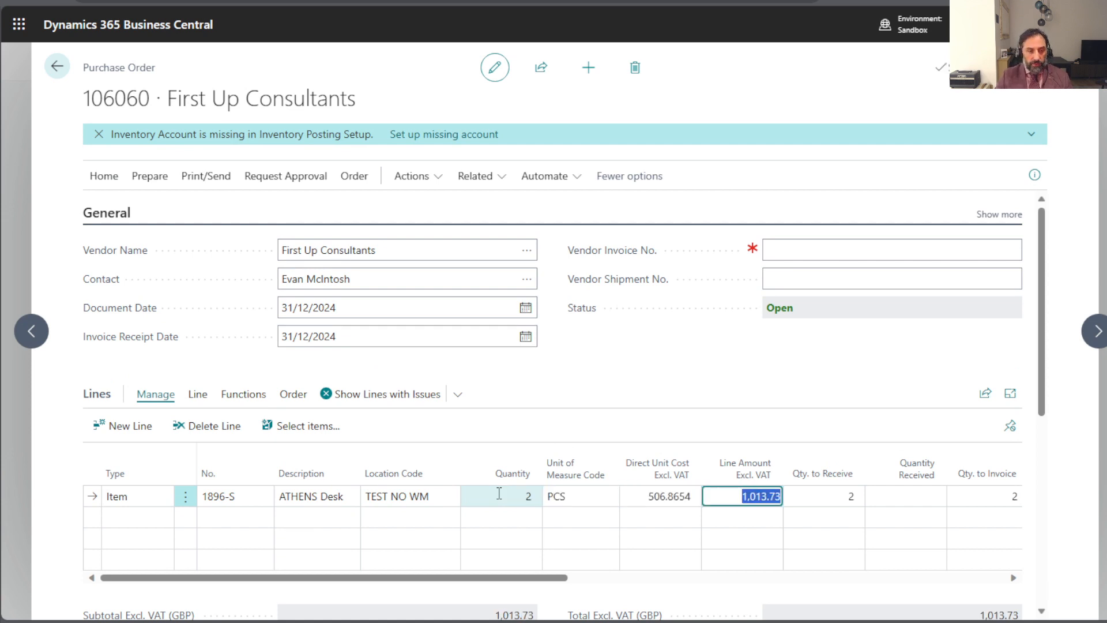
{"action": "key", "text": "shift+Tab"}
{"action": "key", "text": "shift+Tab"}
{"action": "key", "text": "shift+Tab"}
{"action": "key", "text": "Tab"}
{"action": "key", "text": "Tab"}
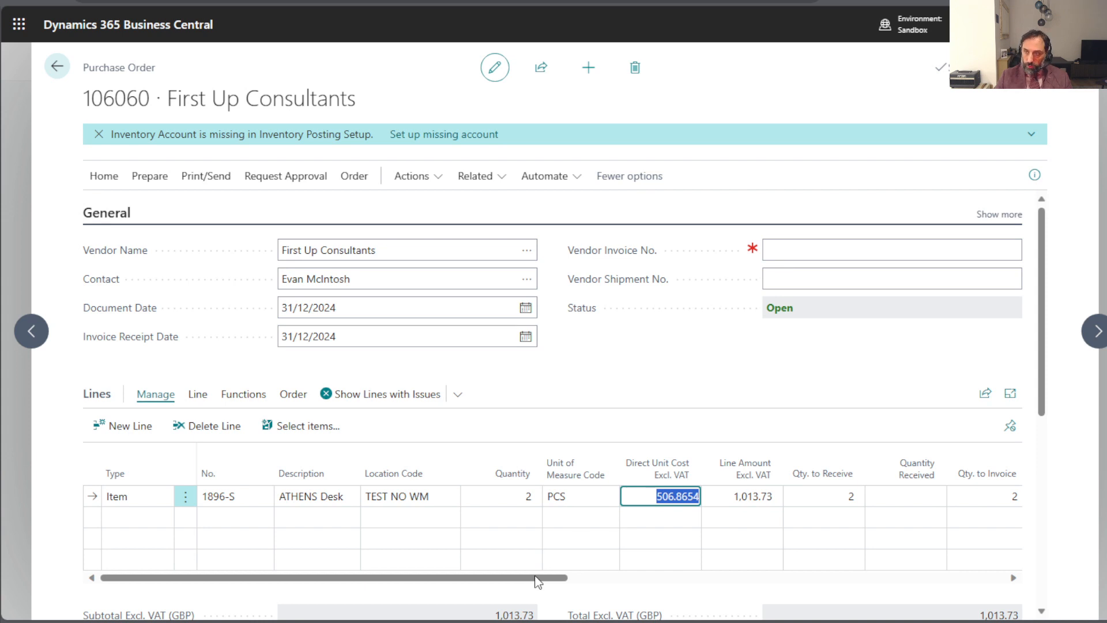
{"action": "left_click_drag", "start_coordinate": [537, 581], "coordinate": [324, 583]}
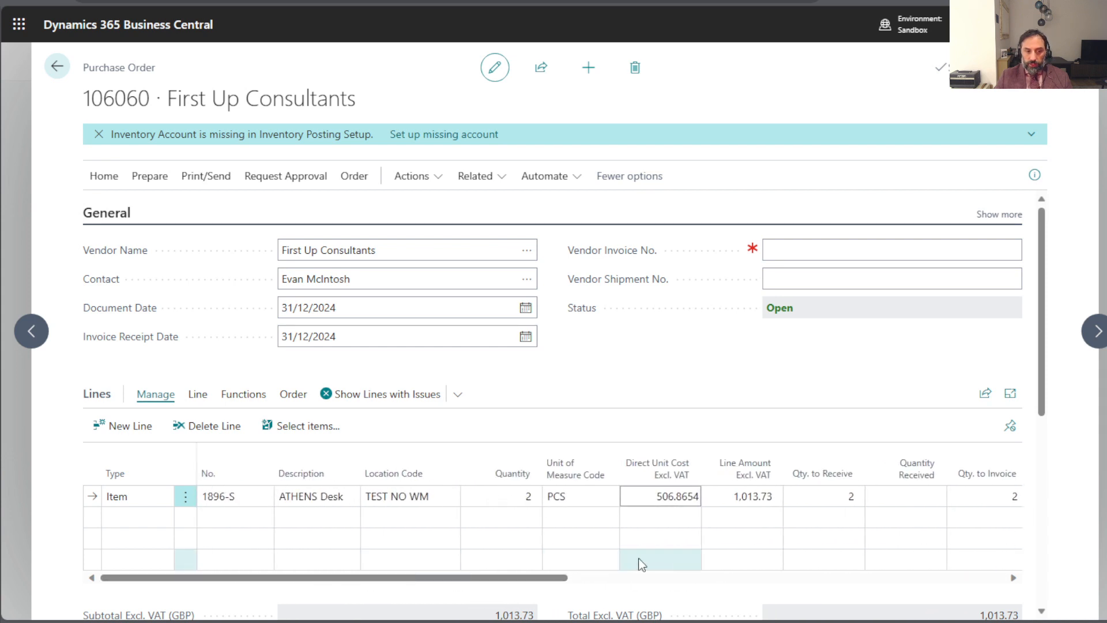
{"action": "left_click", "coordinate": [651, 376]}
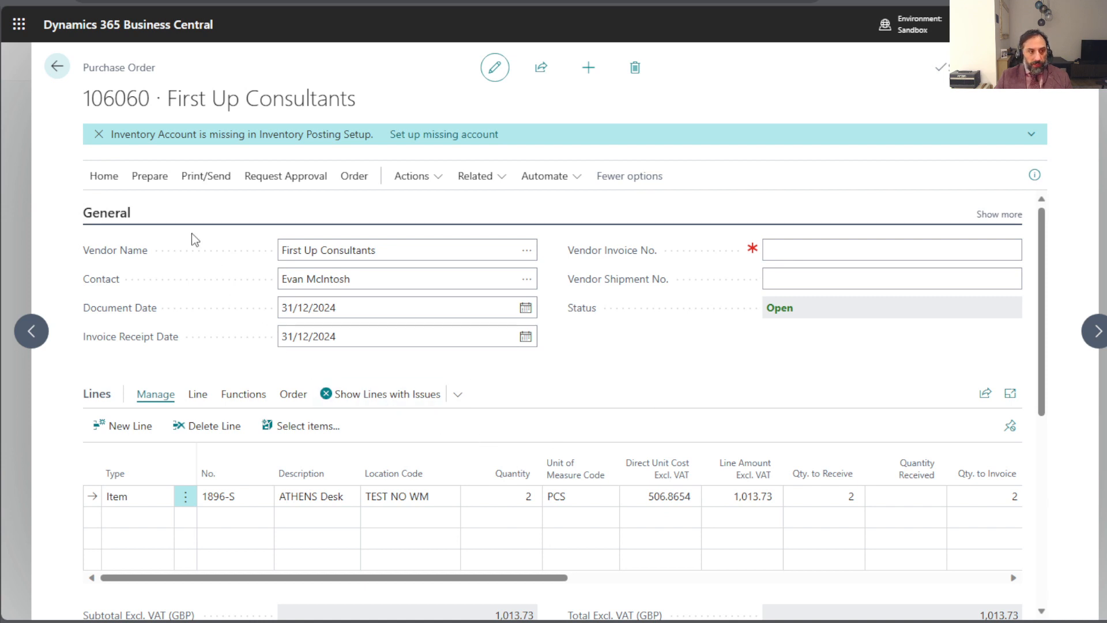
- Try to post the purchase order with the Receive option only
{"action": "left_click", "coordinate": [156, 180]}
{"action": "left_click", "coordinate": [104, 177]}
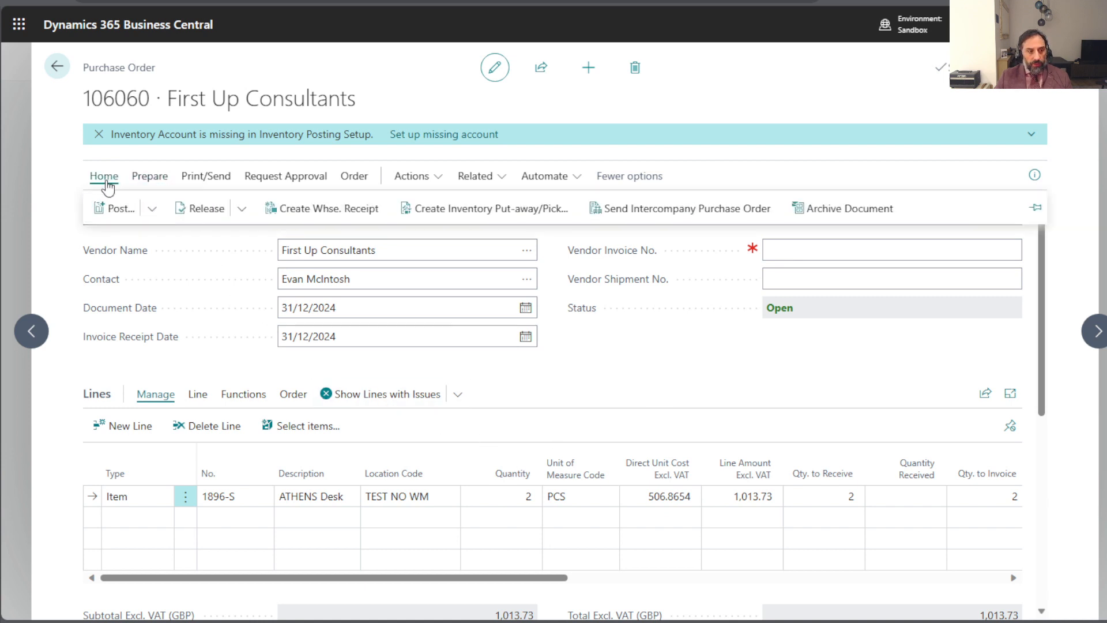
{"action": "left_click", "coordinate": [151, 211]}
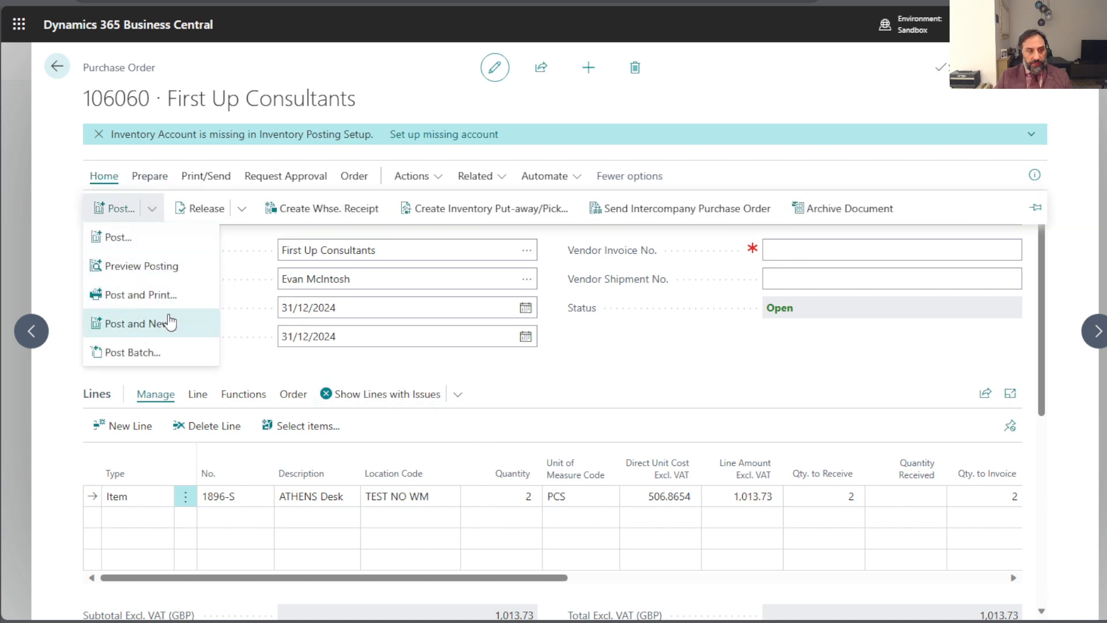
{"action": "left_click", "coordinate": [144, 240]}
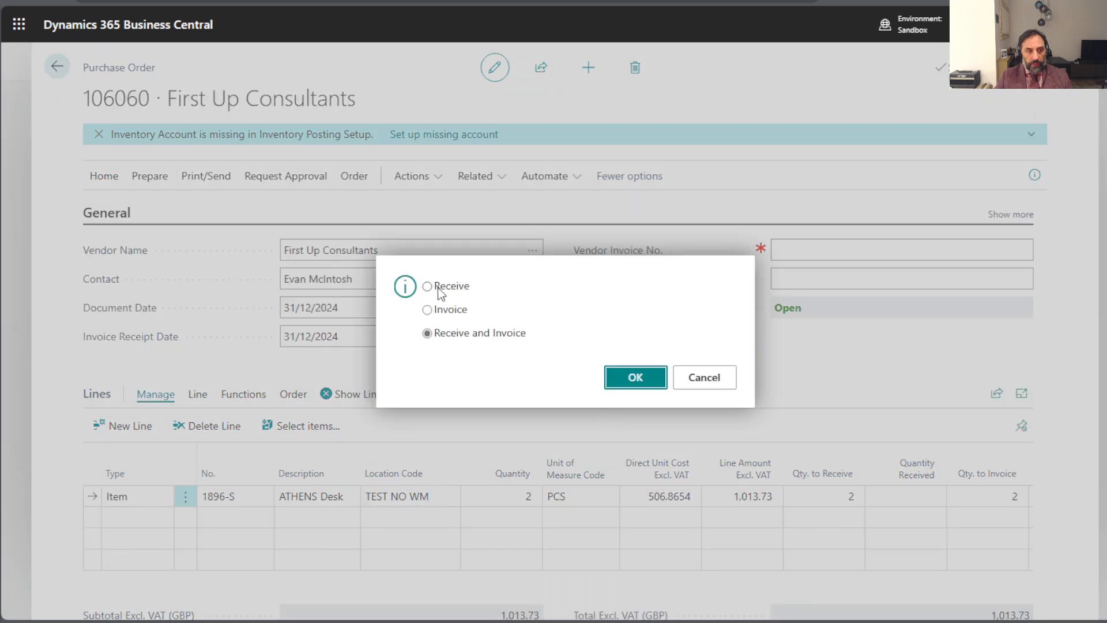
{"action": "left_click", "coordinate": [438, 287]}
{"action": "left_click", "coordinate": [635, 378]}
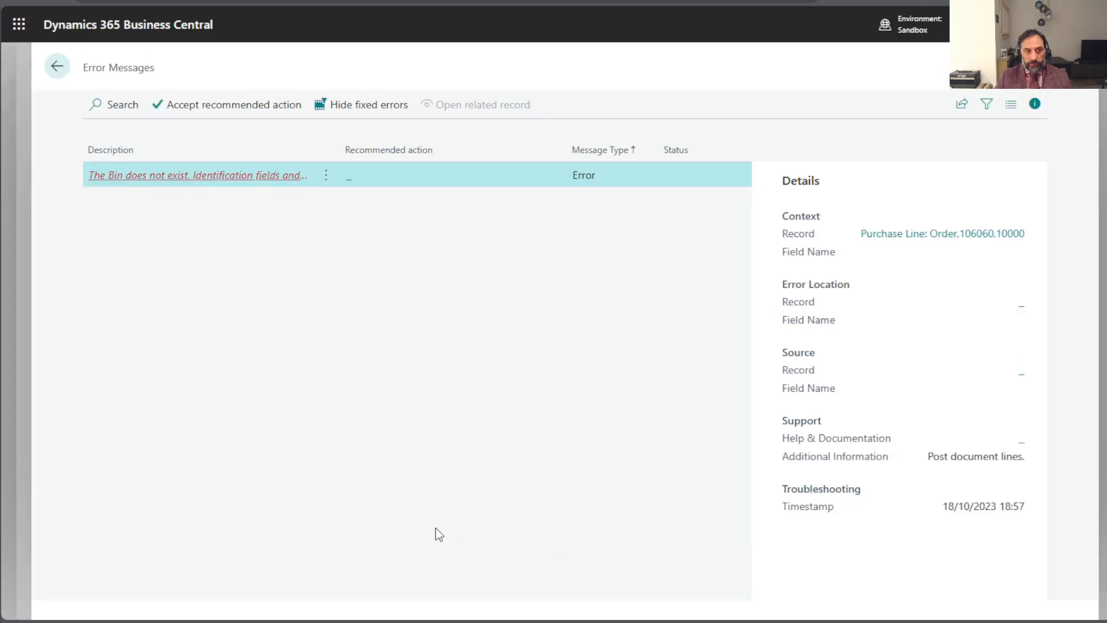
- Examine the full posting error and its related purchase line, and return to the purchase order
{"action": "left_click", "coordinate": [220, 175]}
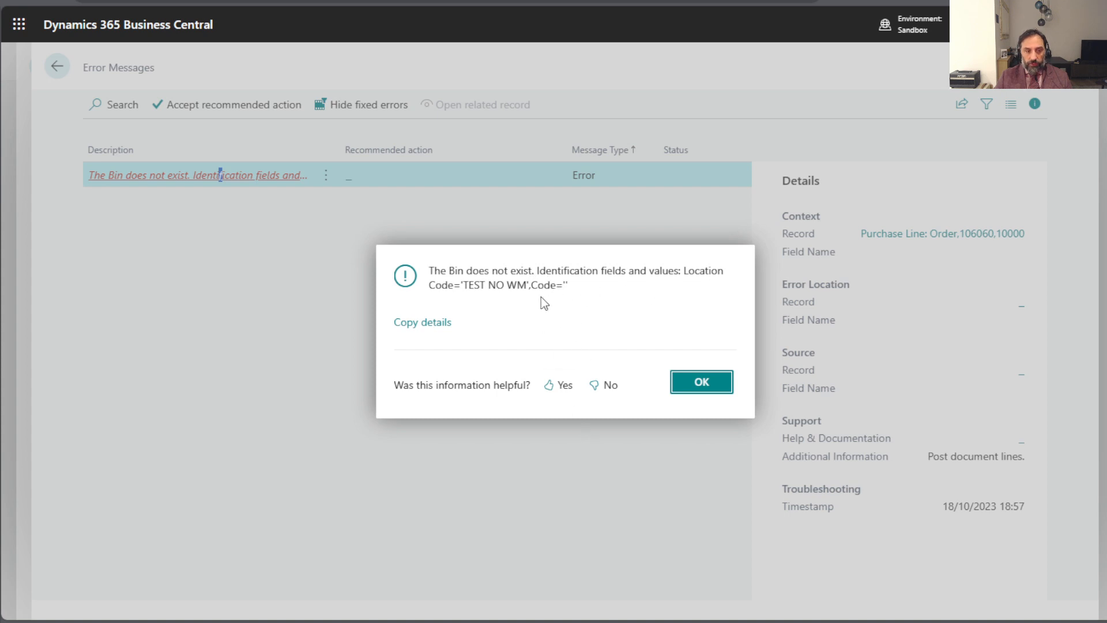
{"action": "left_click", "coordinate": [563, 286]}
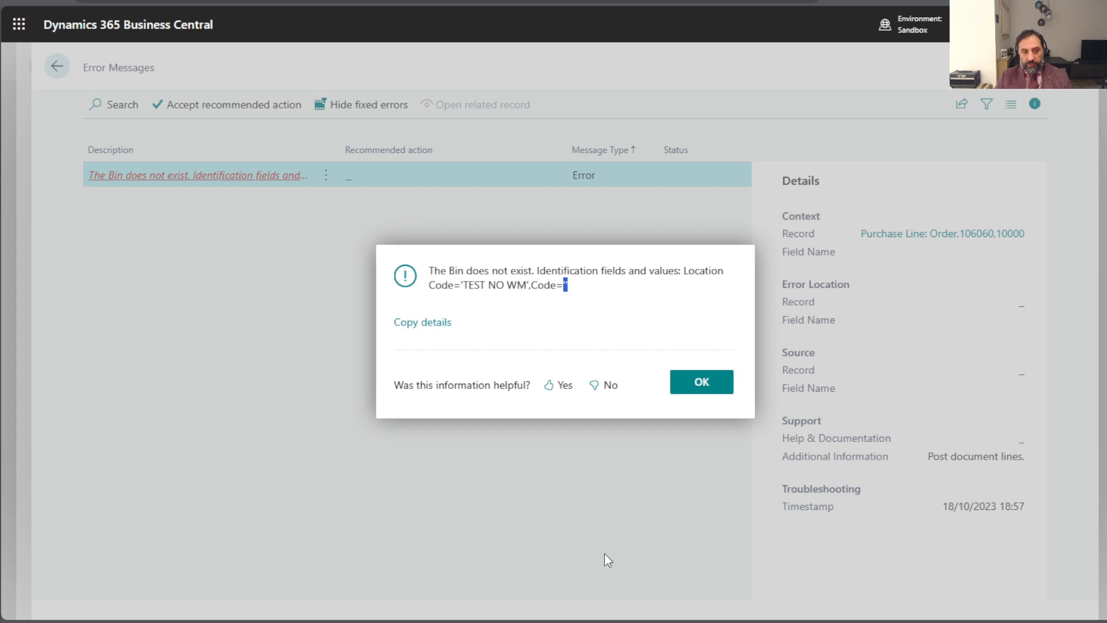
{"action": "left_click", "coordinate": [630, 310]}
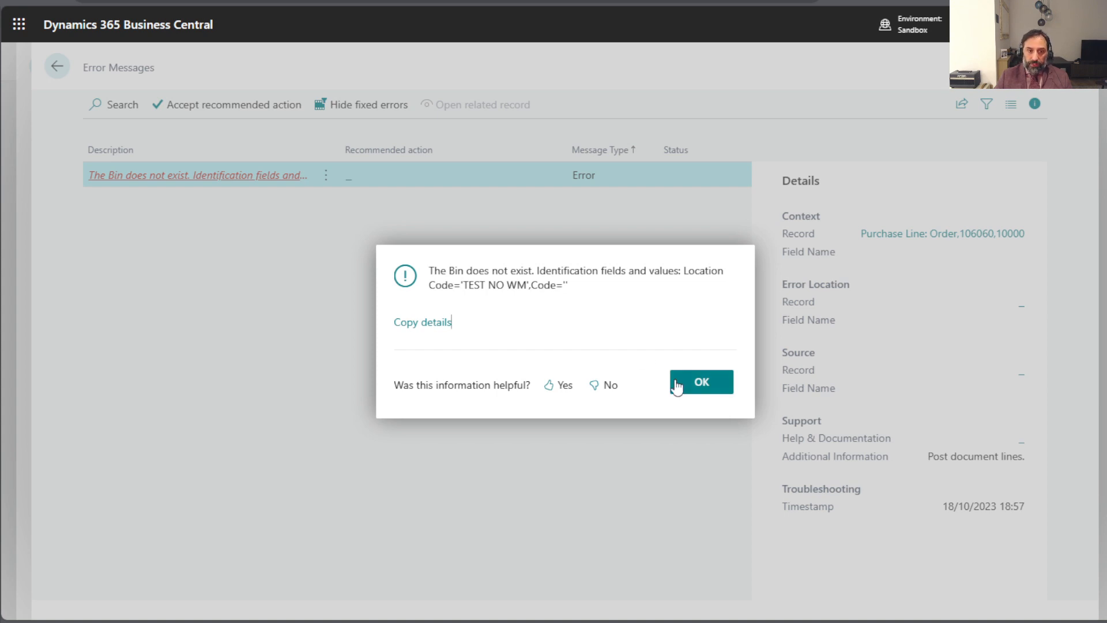
{"action": "left_click", "coordinate": [701, 384]}
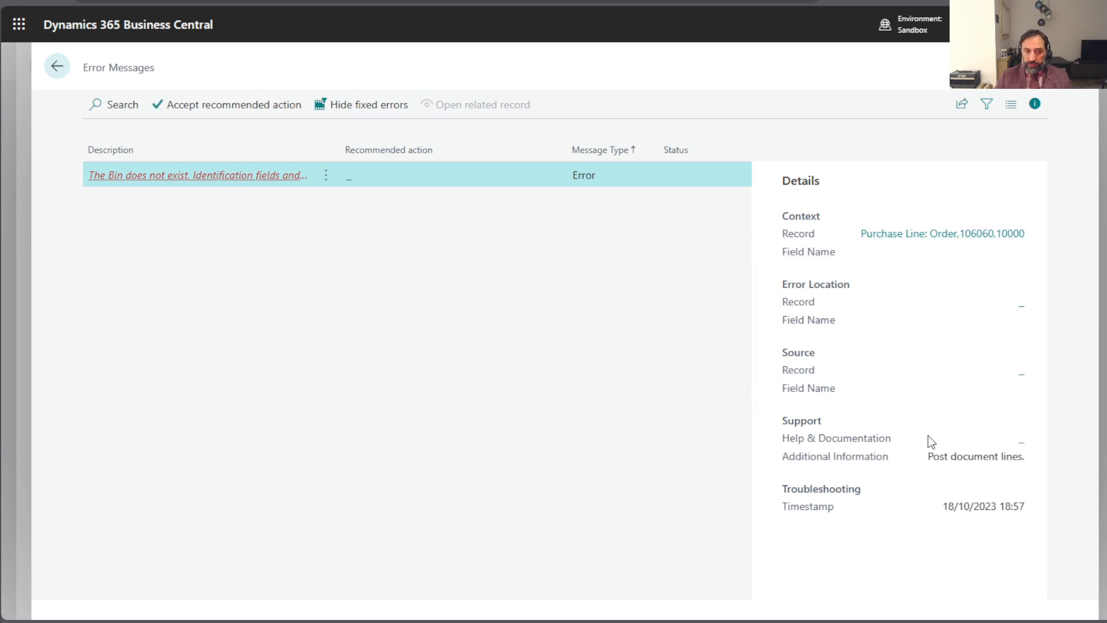
{"action": "left_click", "coordinate": [1003, 237]}
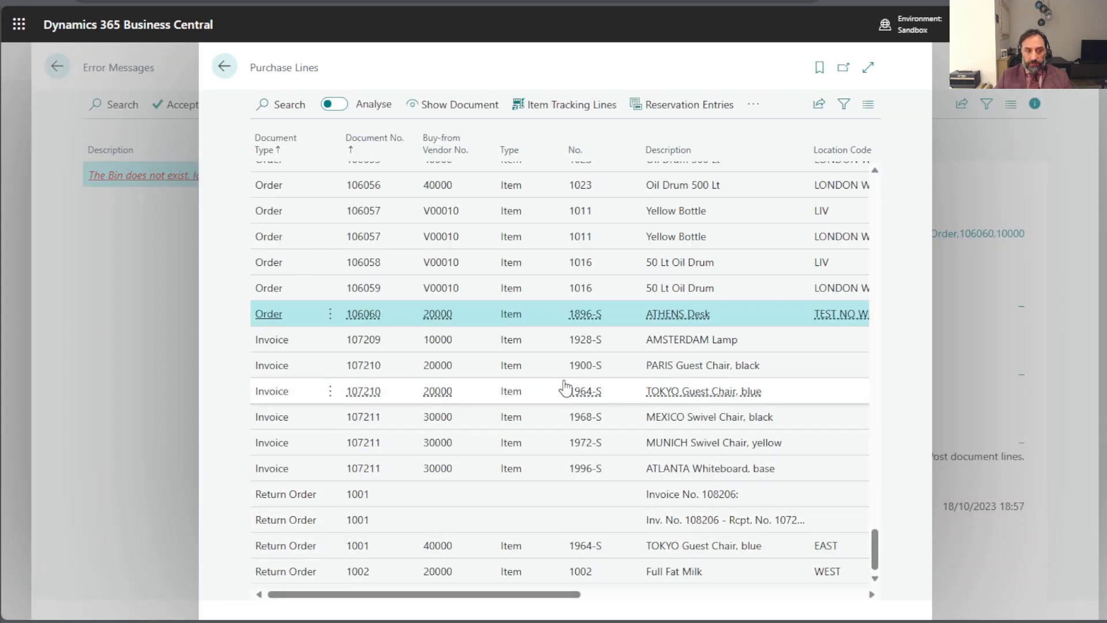
{"action": "left_click", "coordinate": [226, 67]}
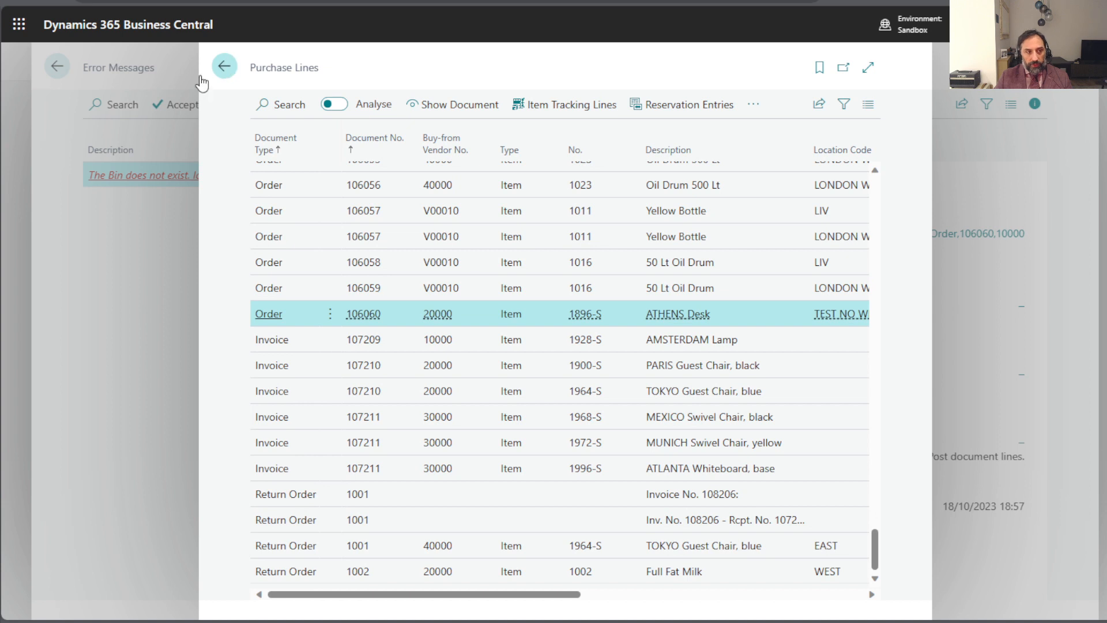
{"action": "left_click", "coordinate": [58, 69]}
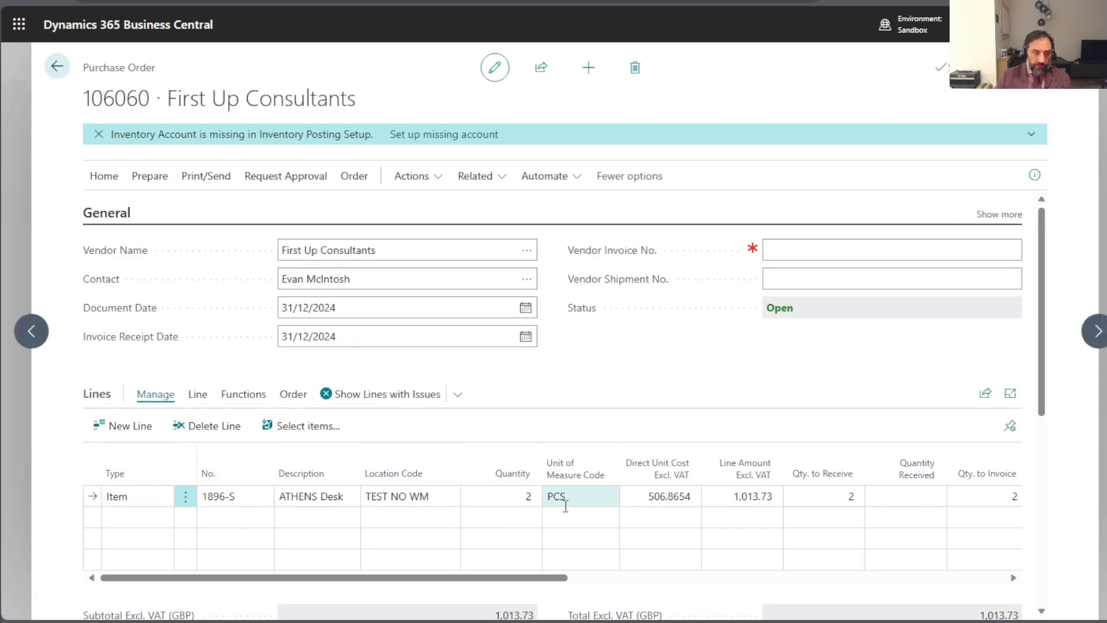
- Personalise the purchase order lines by adding the Bin Code field between Location Code and Quantity
{"action": "left_click_drag", "start_coordinate": [532, 580], "coordinate": [519, 548]}
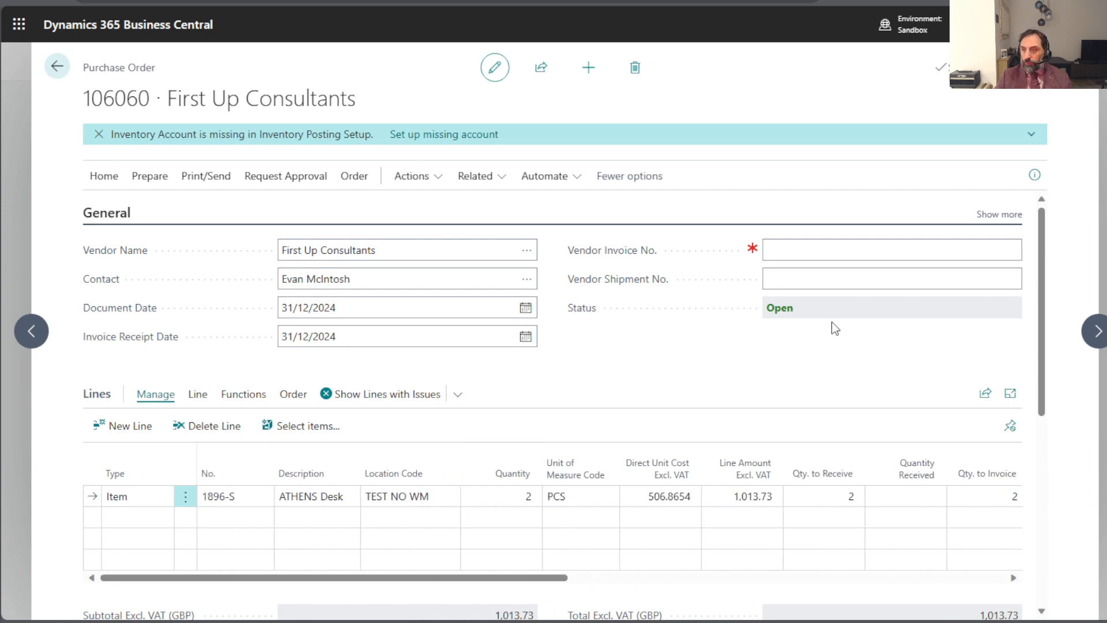
{"action": "left_click", "coordinate": [1008, 24]}
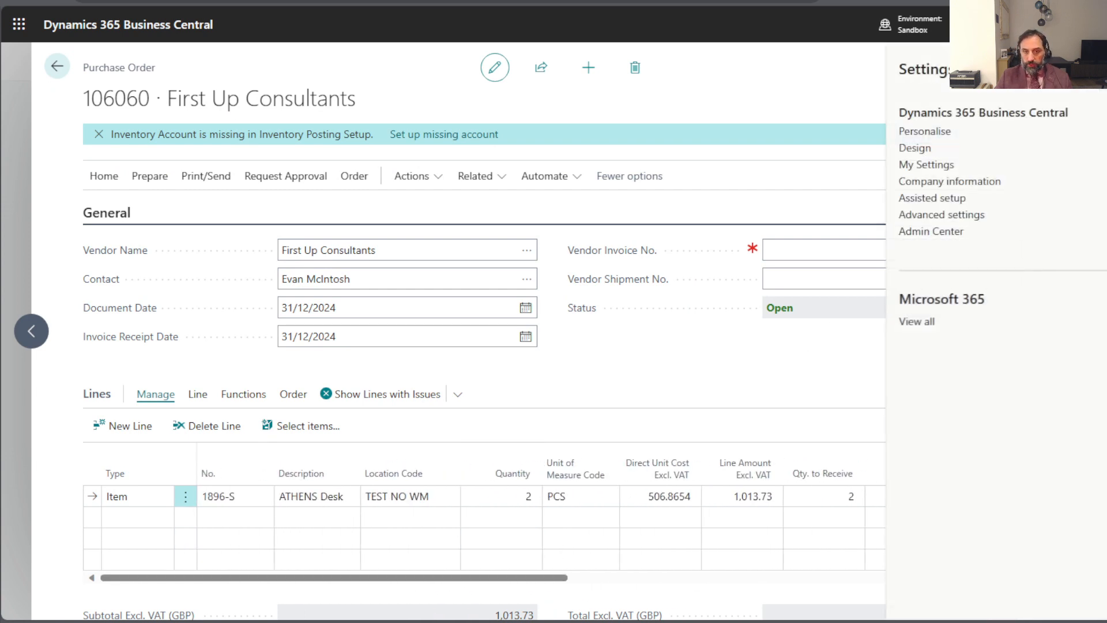
{"action": "left_click", "coordinate": [945, 133]}
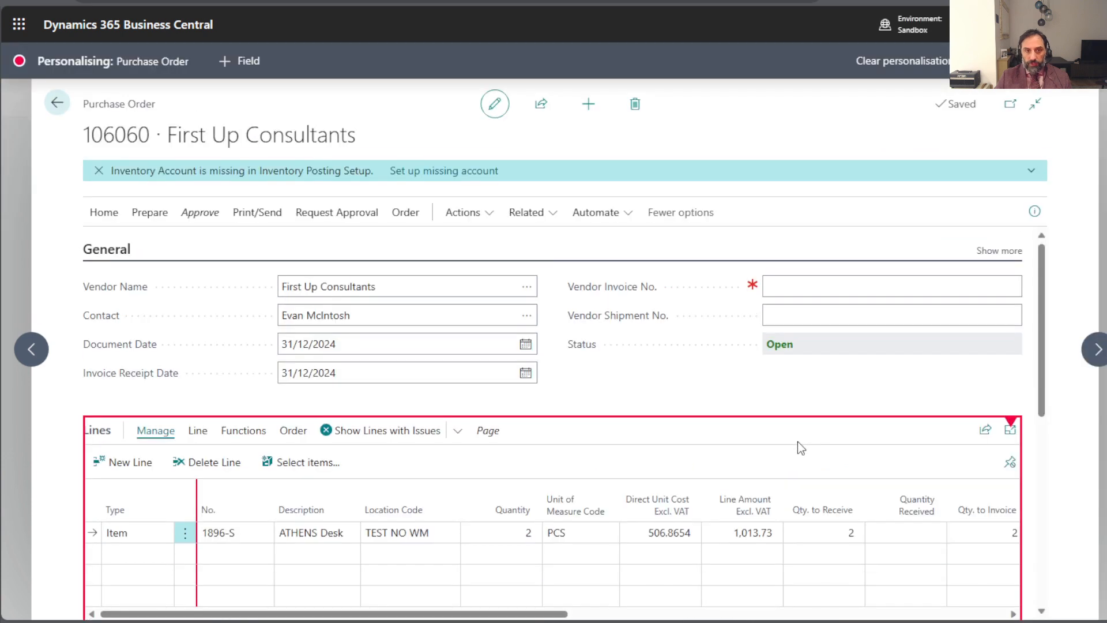
{"action": "left_click", "coordinate": [240, 61]}
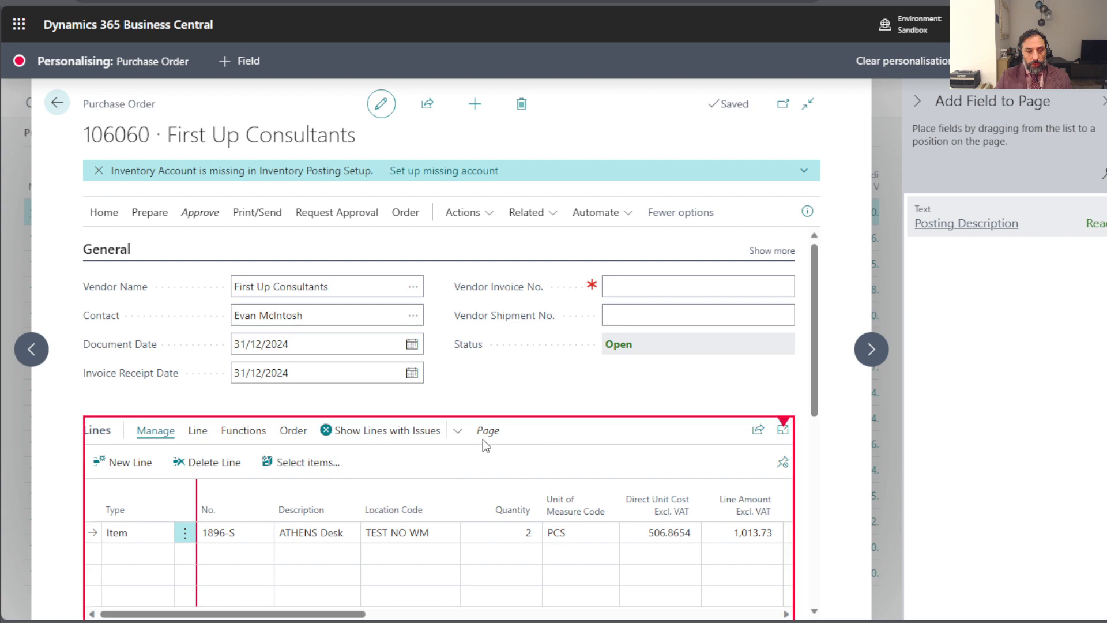
{"action": "left_click", "coordinate": [501, 464]}
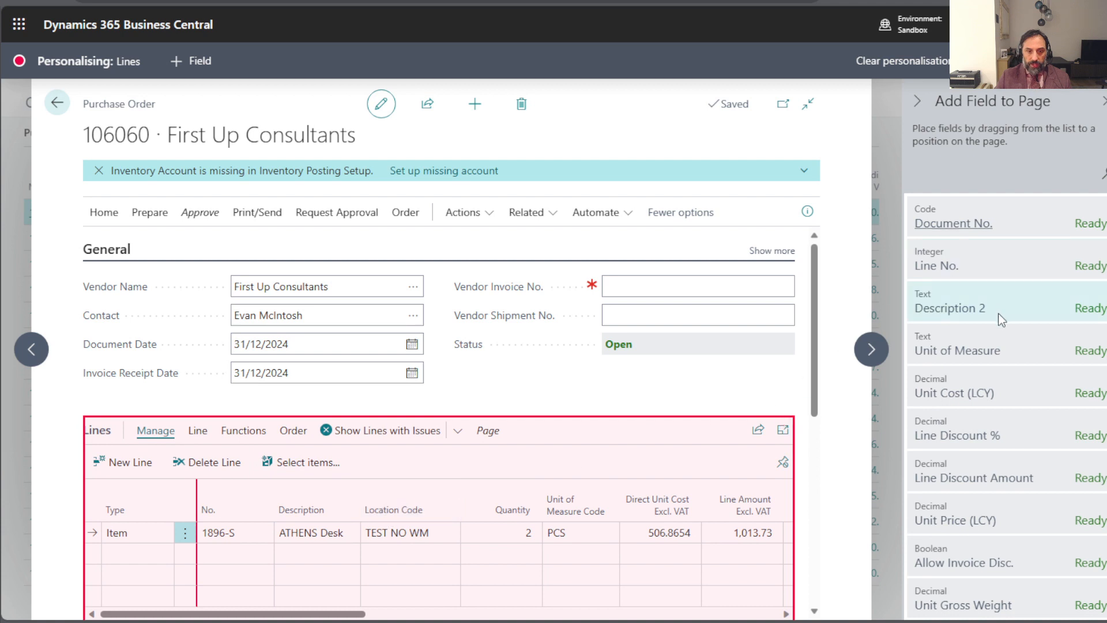
{"action": "type", "text": "bin"}
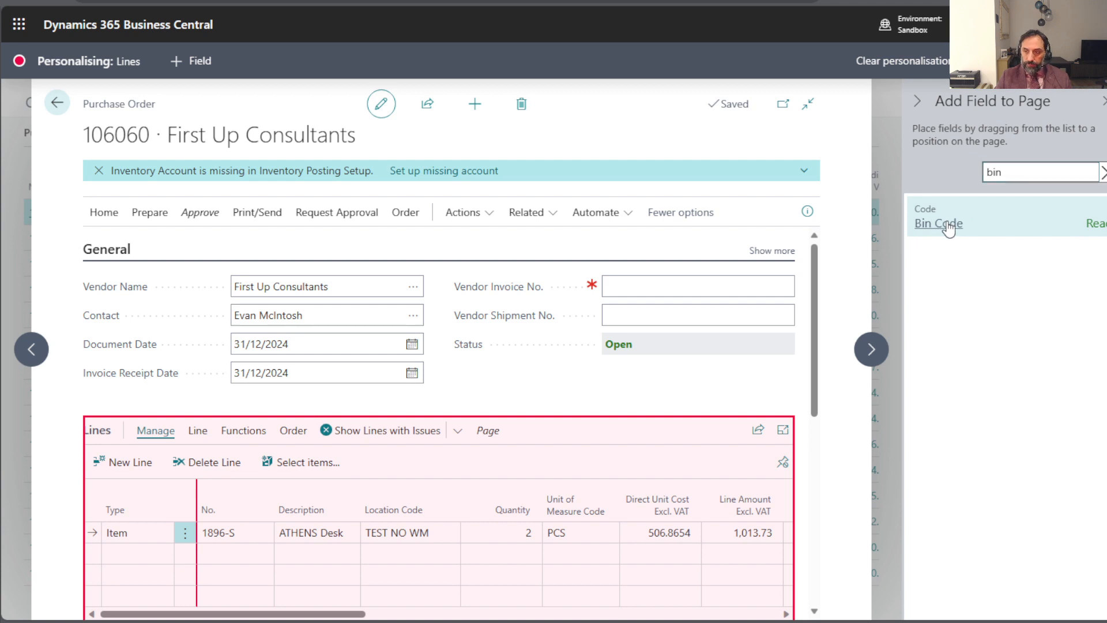
{"action": "left_click_drag", "start_coordinate": [949, 228], "coordinate": [459, 506]}
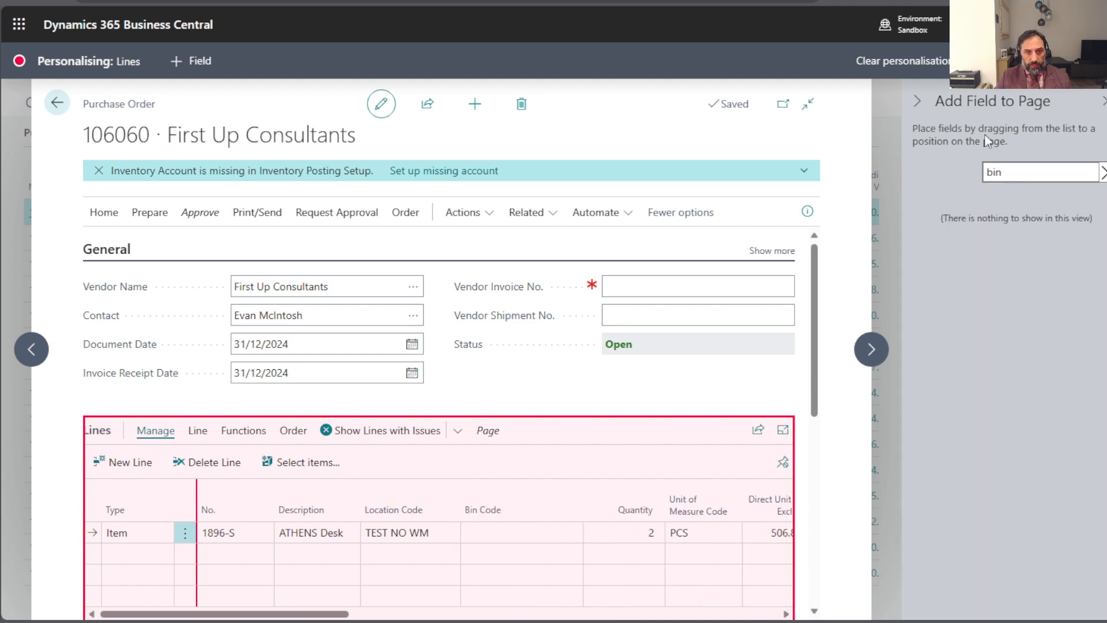
{"action": "left_click", "coordinate": [1005, 61]}
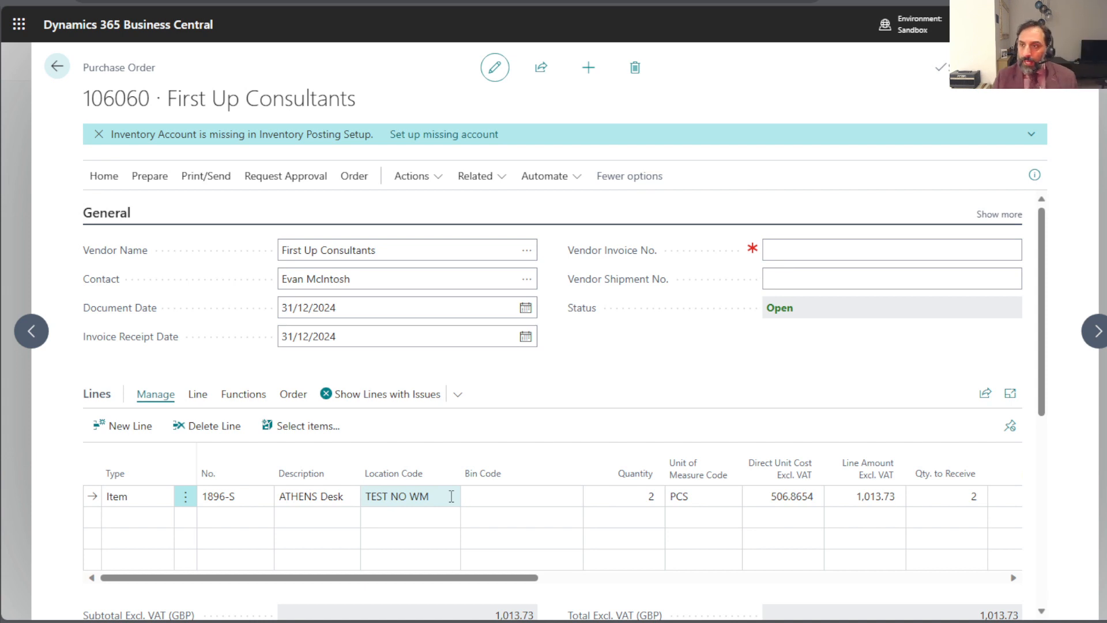
- Set the ATHENS Desk line's bin code to A01 from the list of bins
{"action": "left_click", "coordinate": [612, 496]}
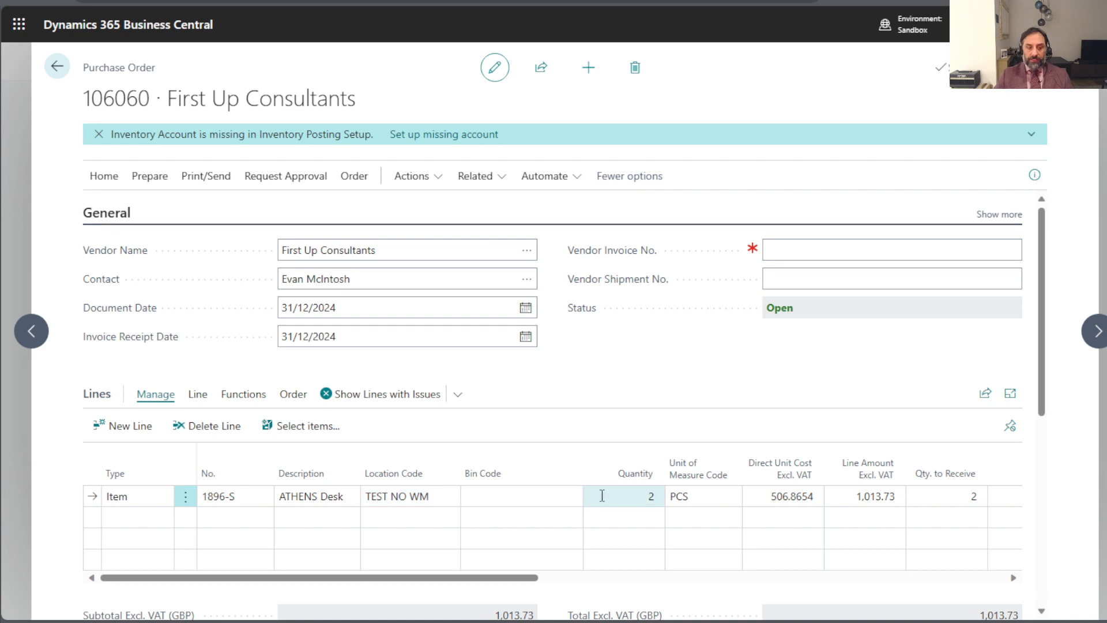
{"action": "left_click", "coordinate": [567, 495]}
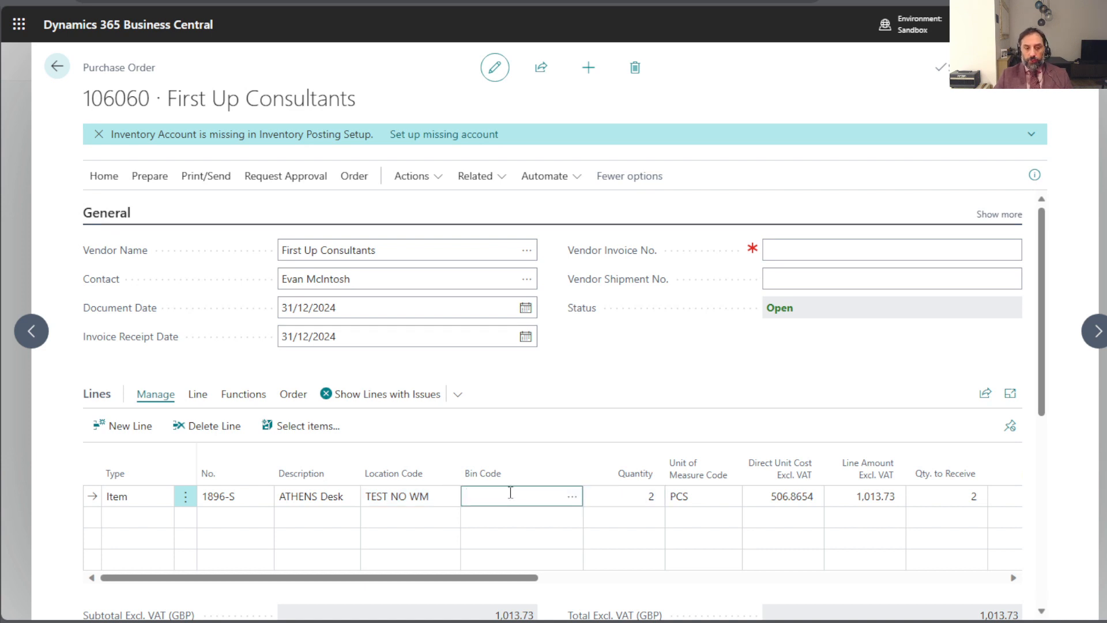
{"action": "left_click", "coordinate": [573, 499]}
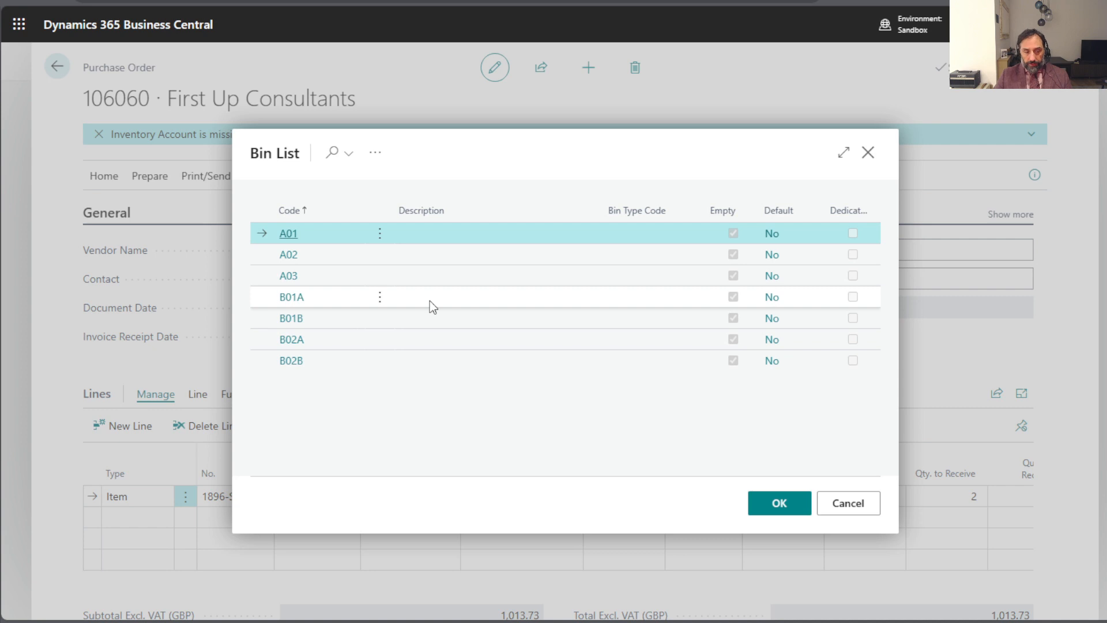
{"action": "left_click", "coordinate": [751, 507]}
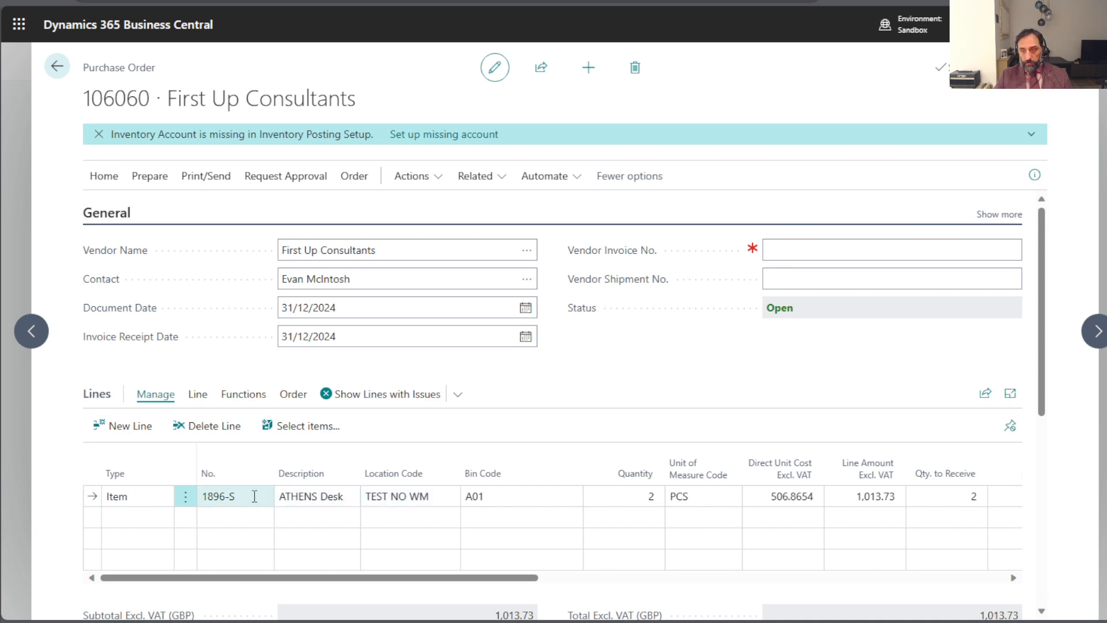
{"action": "left_click", "coordinate": [527, 499]}
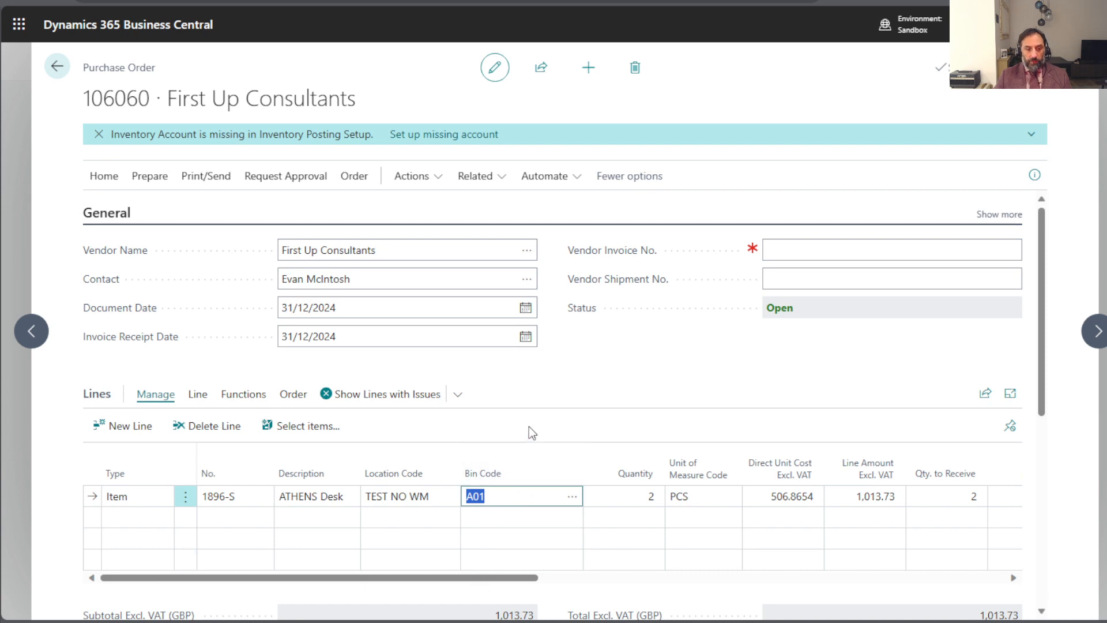
{"action": "left_click", "coordinate": [558, 433]}
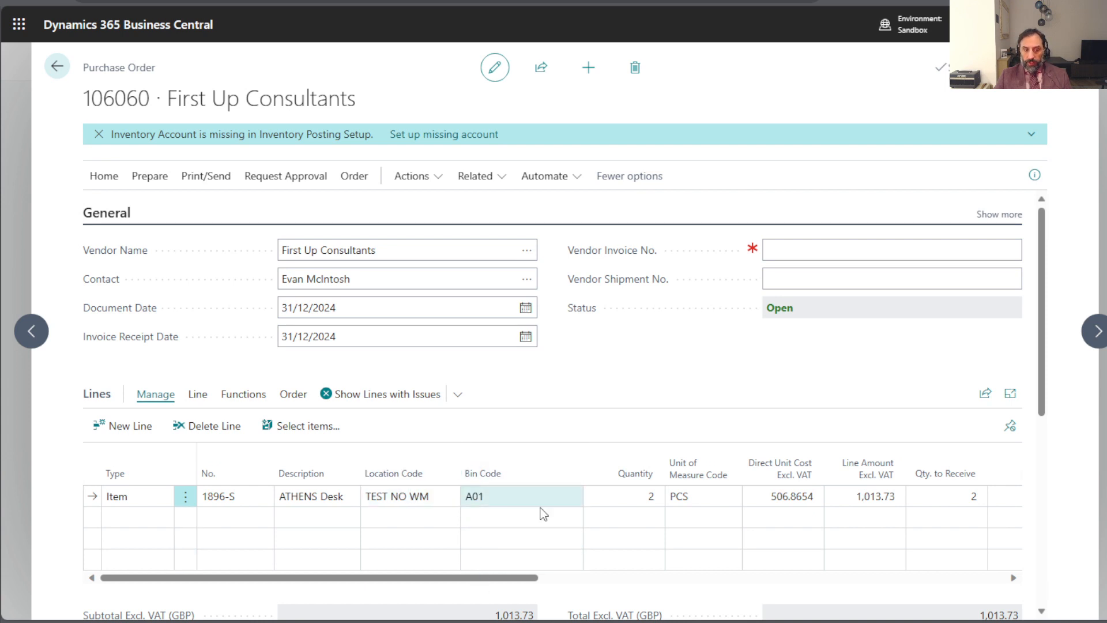
- Try to post the purchase order with the Receive option now that the line has a bin
{"action": "left_click", "coordinate": [104, 175]}
{"action": "left_click", "coordinate": [118, 222]}
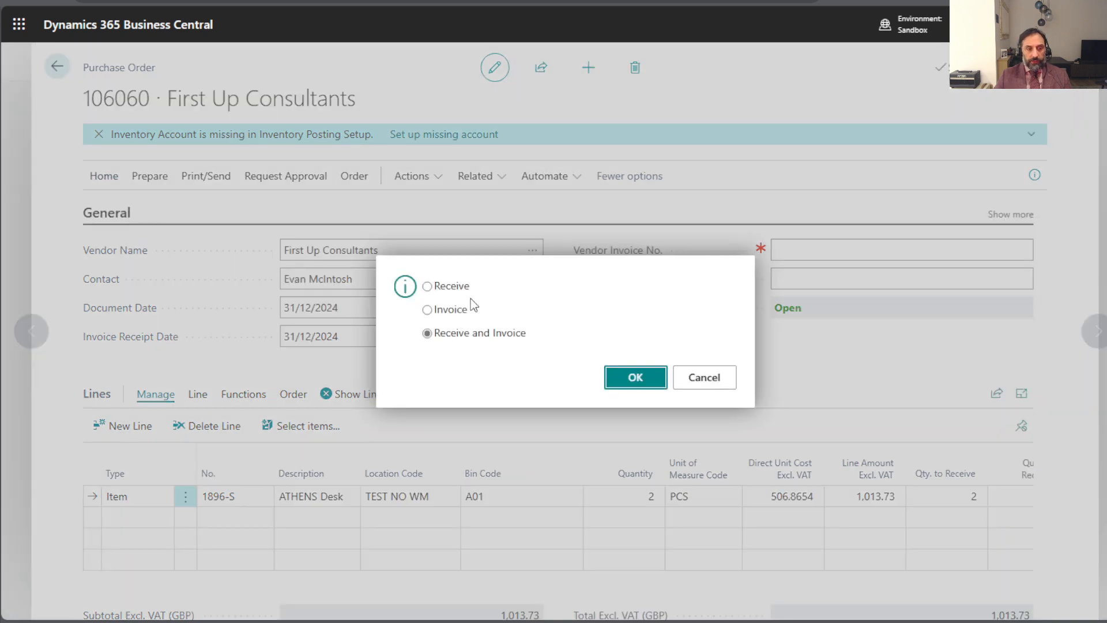
{"action": "left_click", "coordinate": [437, 287]}
{"action": "left_click", "coordinate": [622, 384]}
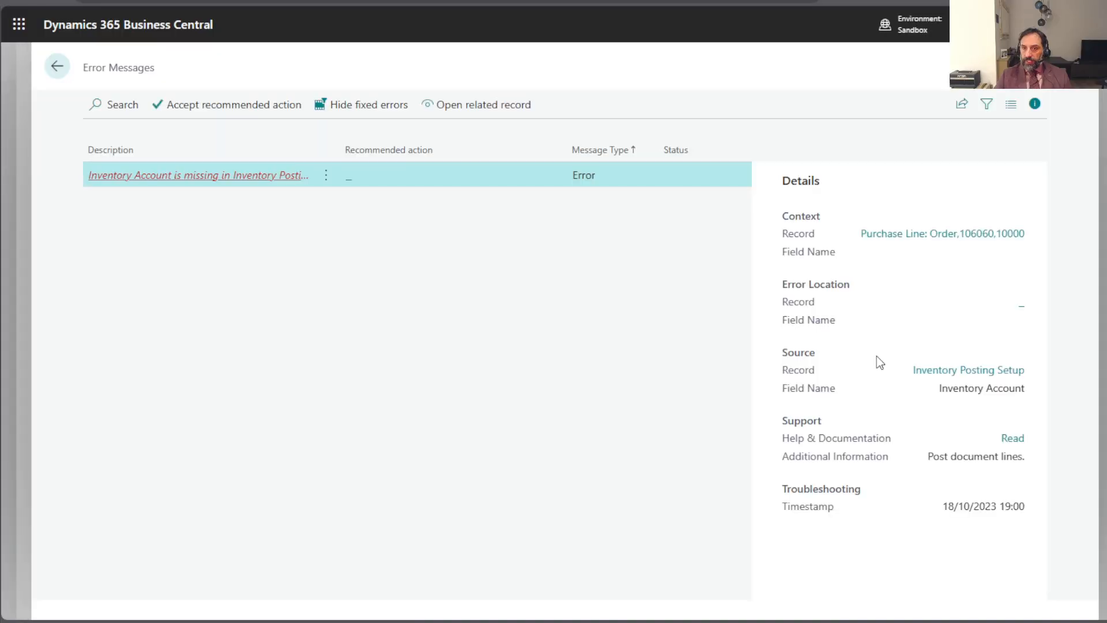
- Read the full inventory account error message and return to the purchase order
{"action": "left_click", "coordinate": [240, 176]}
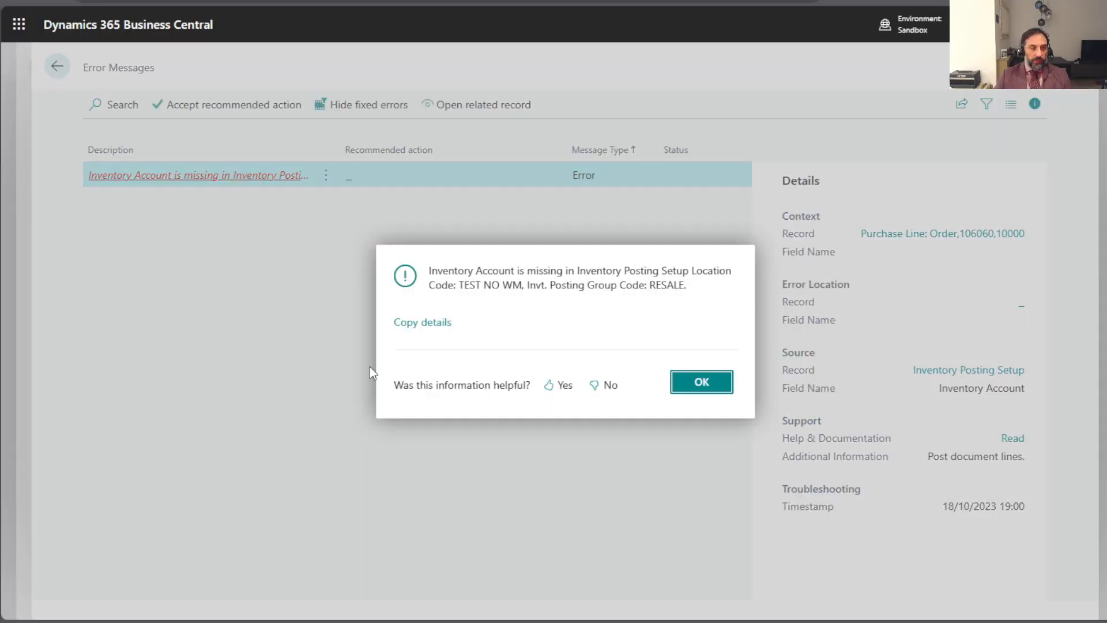
{"action": "left_click", "coordinate": [700, 387]}
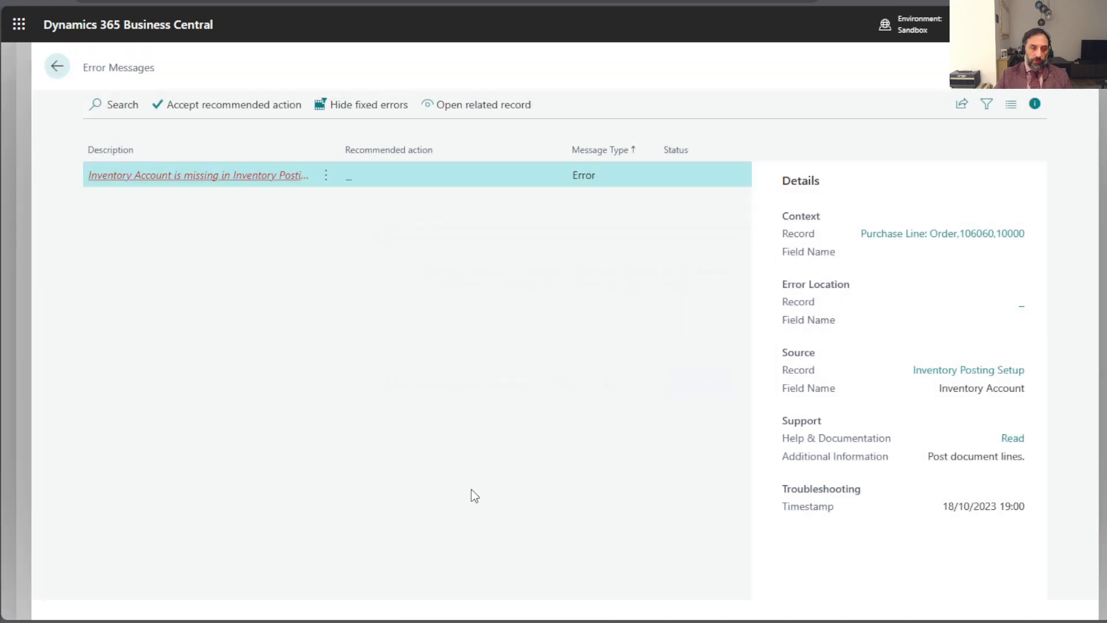
{"action": "left_click", "coordinate": [57, 67]}
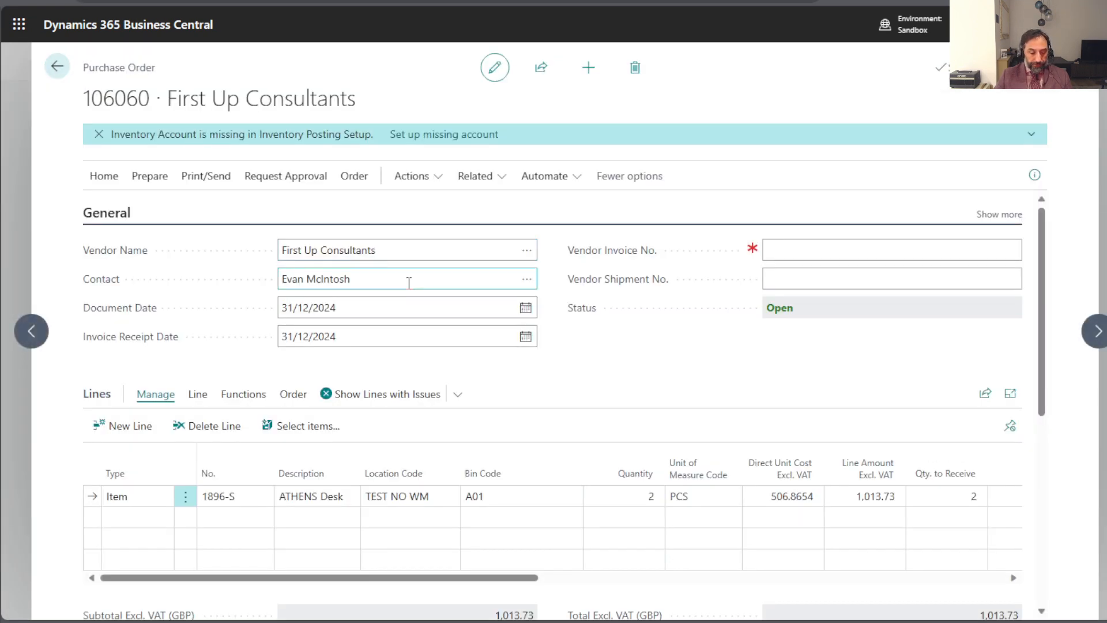
- Search for "inv po se" and open the Inventory Posting Setup page
{"action": "key", "text": "alt+q"}
{"action": "type", "text": "in"}
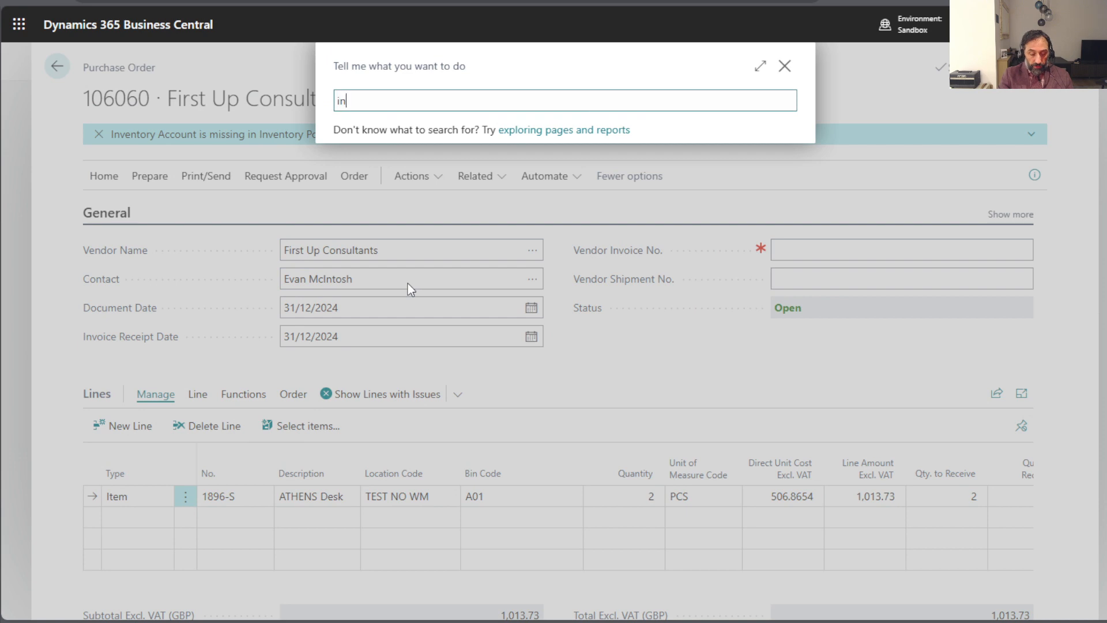
{"action": "type", "text": " po se"}
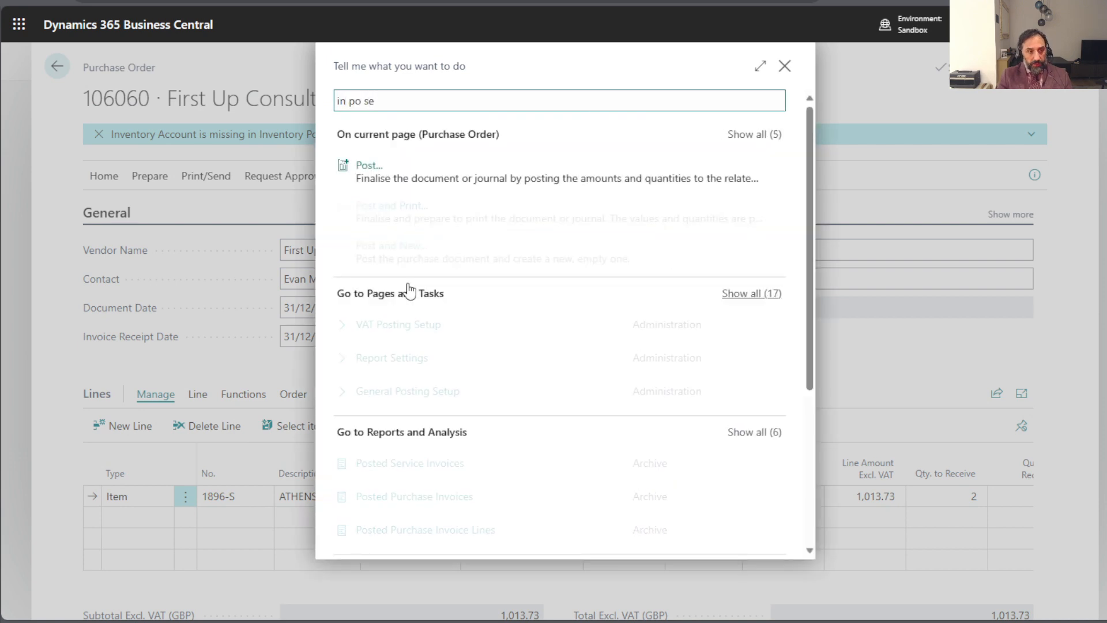
{"action": "key", "text": "Down"}
{"action": "key", "text": "Down"}
{"action": "key", "text": "Up"}
{"action": "key", "text": "Up"}
{"action": "key", "text": "Up"}
{"action": "key", "text": "Up"}
{"action": "key", "text": "Up"}
{"action": "key", "text": "Up"}
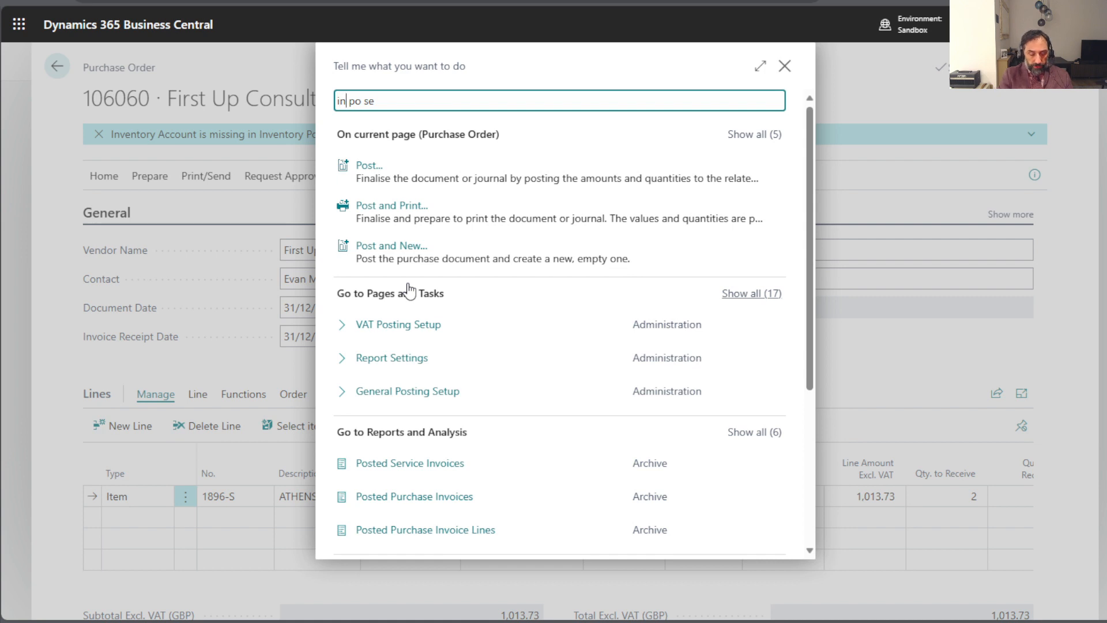
{"action": "type", "text": "v"}
{"action": "key", "text": "Down"}
{"action": "key", "text": "Down"}
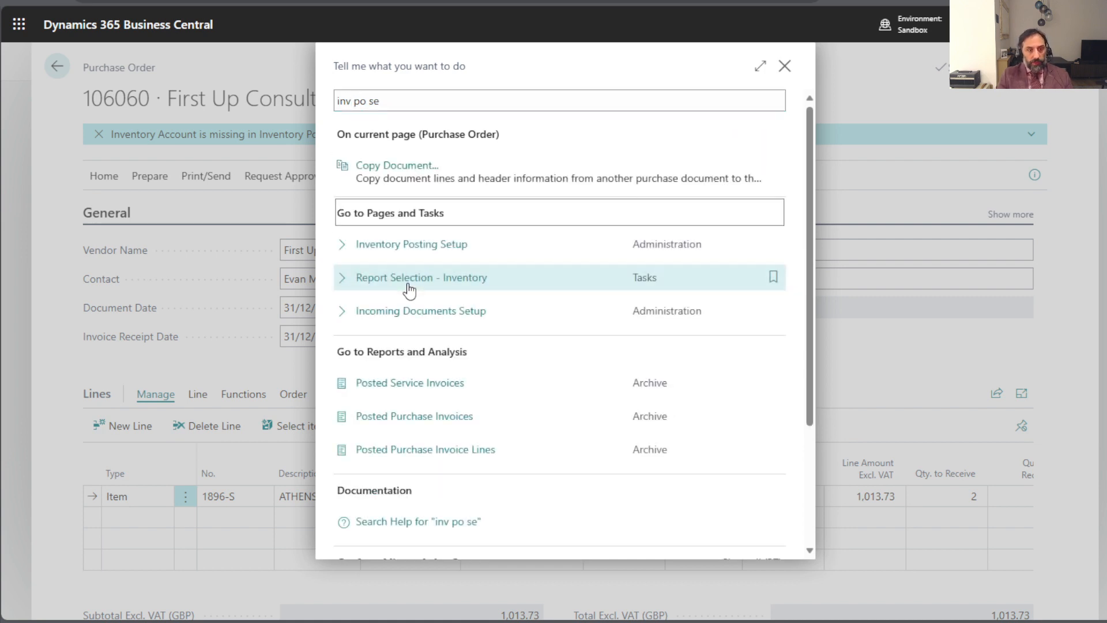
{"action": "key", "text": "Return"}
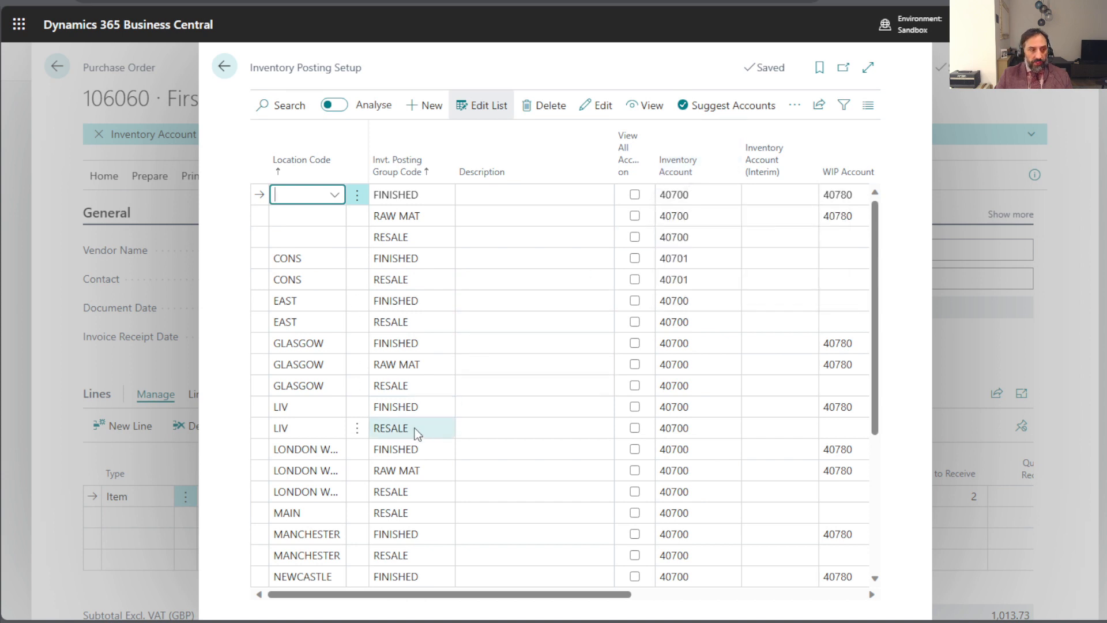
- Fill in the missing inventory account for TEST NO WM with posting group RESALE using Suggest Accounts, and return to the purchase order
{"action": "scroll", "coordinate": [404, 438], "scroll_direction": "down", "scroll_amount": 5}
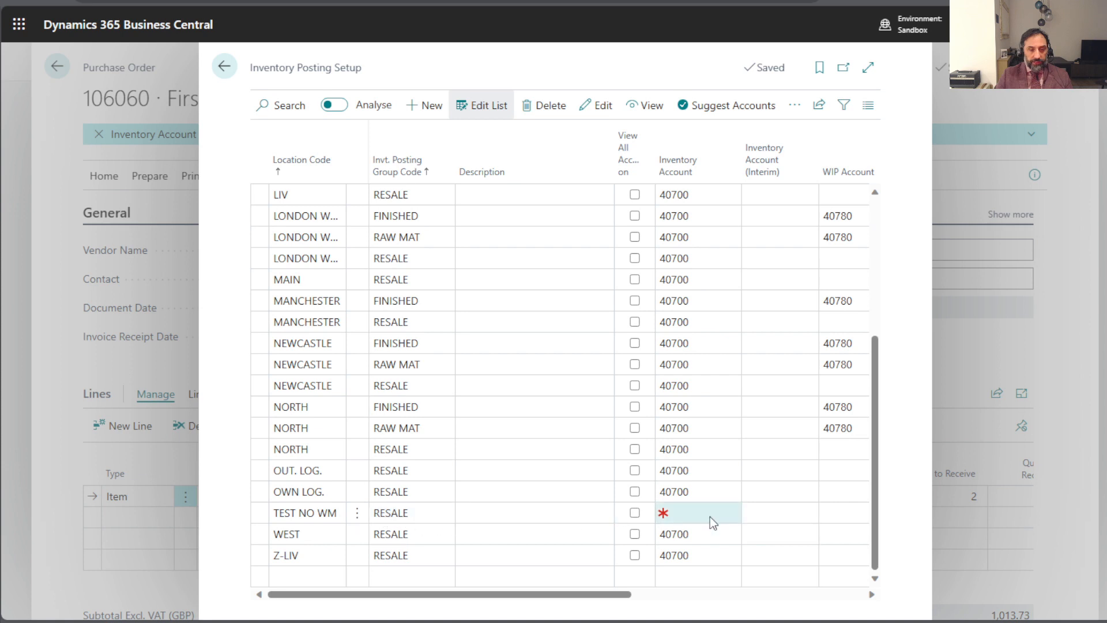
{"action": "left_click", "coordinate": [262, 515]}
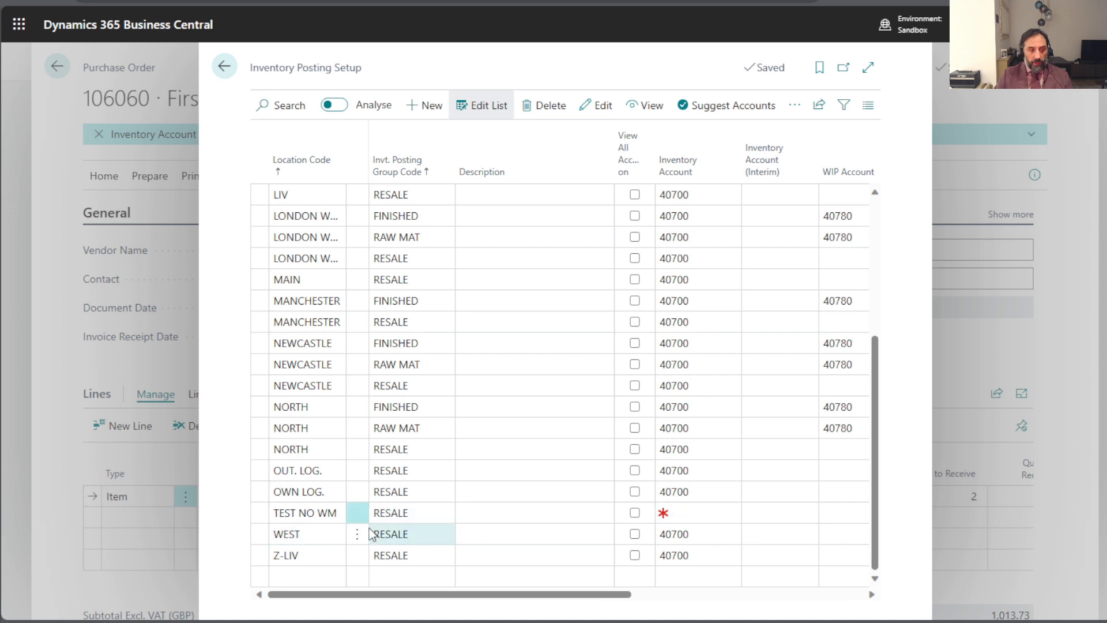
{"action": "left_click", "coordinate": [720, 113]}
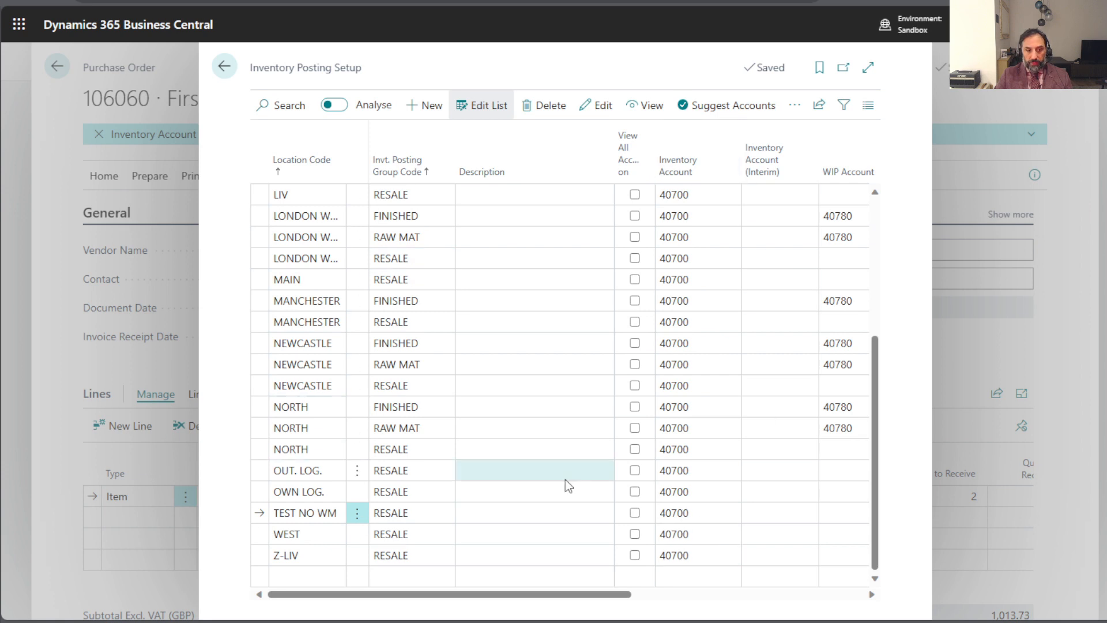
{"action": "left_click", "coordinate": [225, 68]}
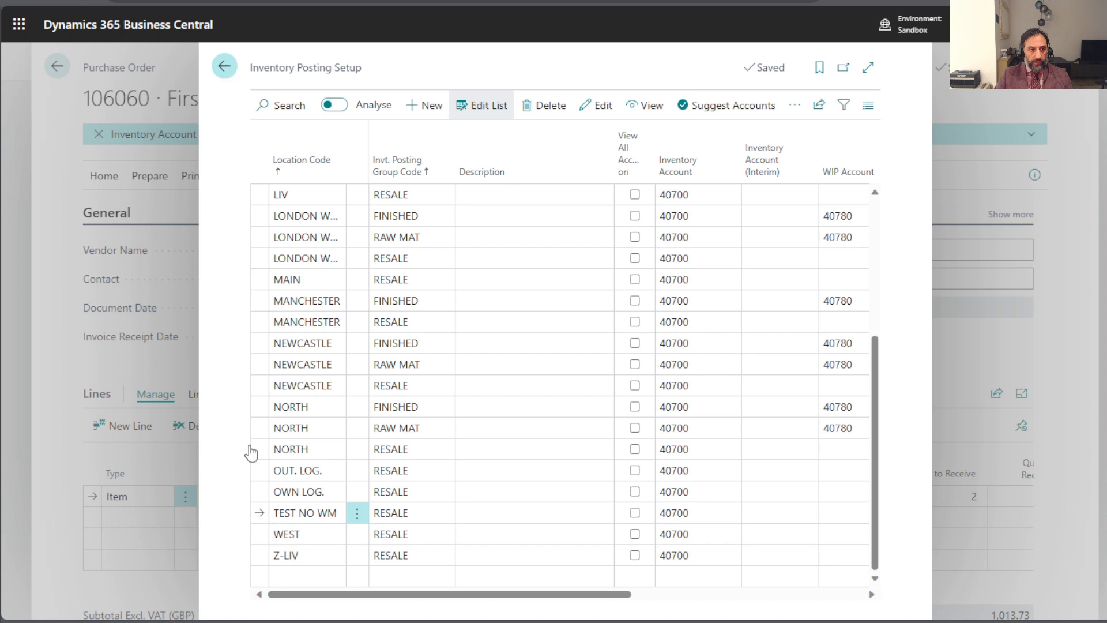
- Post the purchase order for the ATHENS Desk line with the Receive option only
{"action": "left_click", "coordinate": [111, 183]}
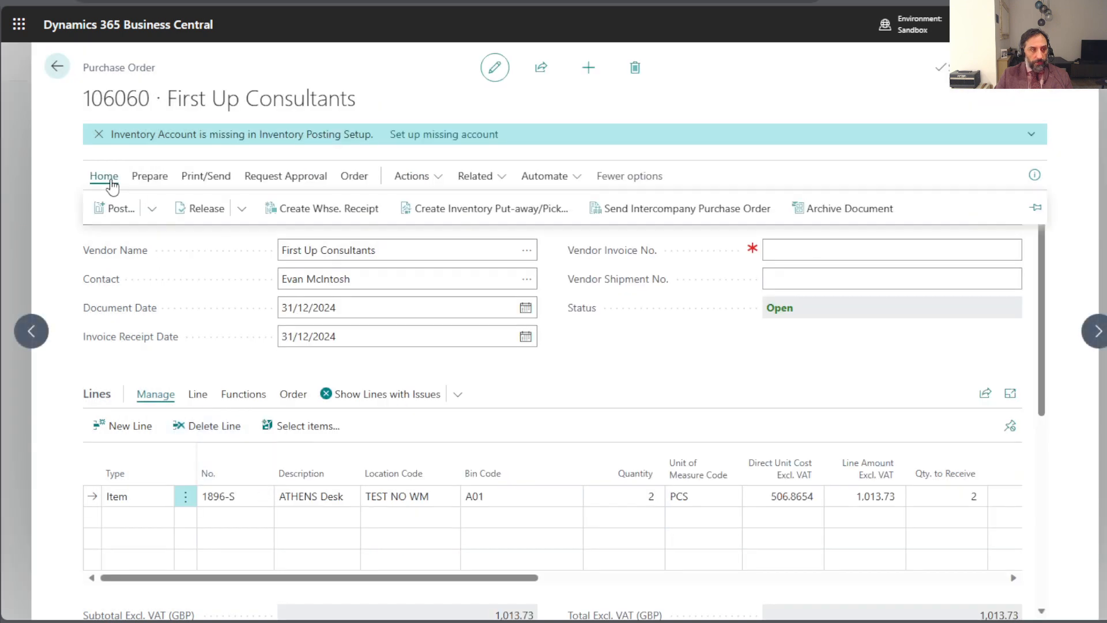
{"action": "left_click", "coordinate": [152, 208]}
{"action": "left_click", "coordinate": [131, 238]}
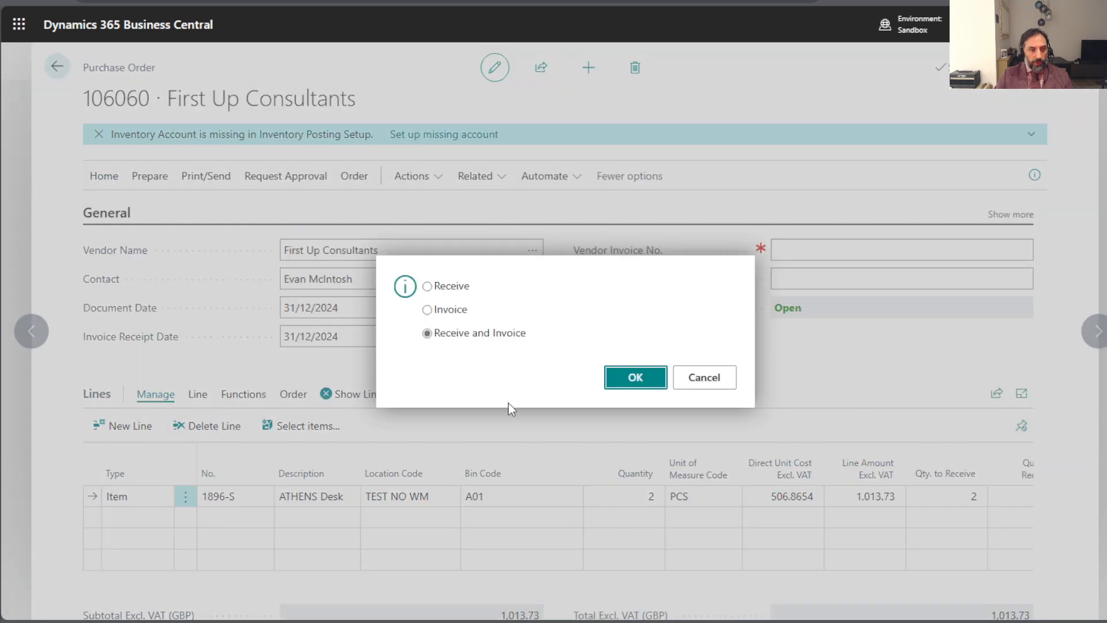
{"action": "left_click", "coordinate": [428, 286]}
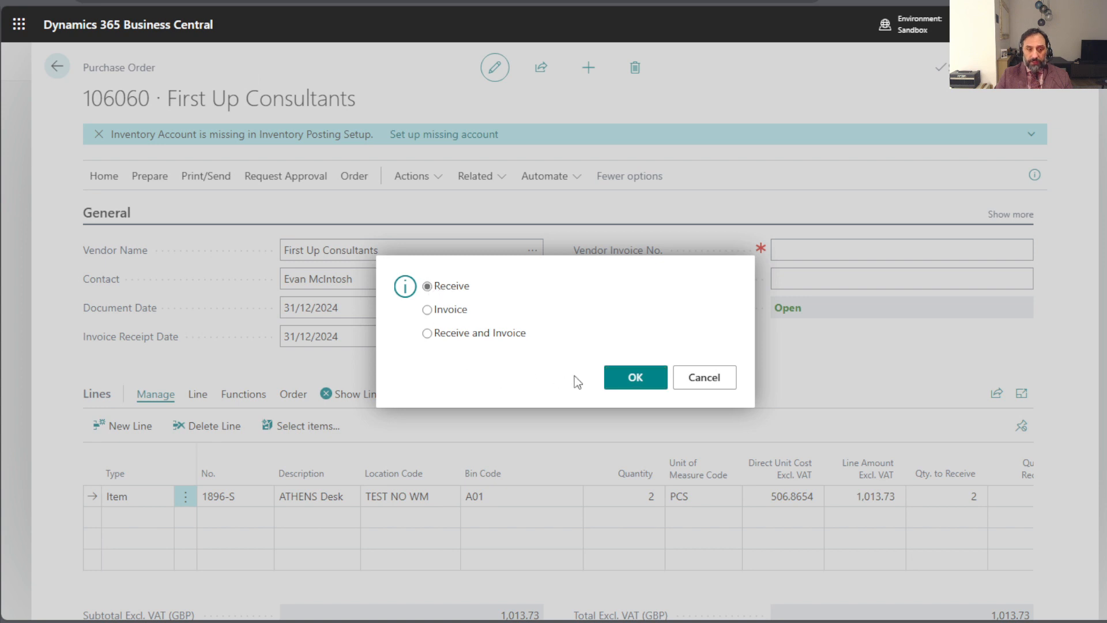
{"action": "left_click", "coordinate": [634, 380]}
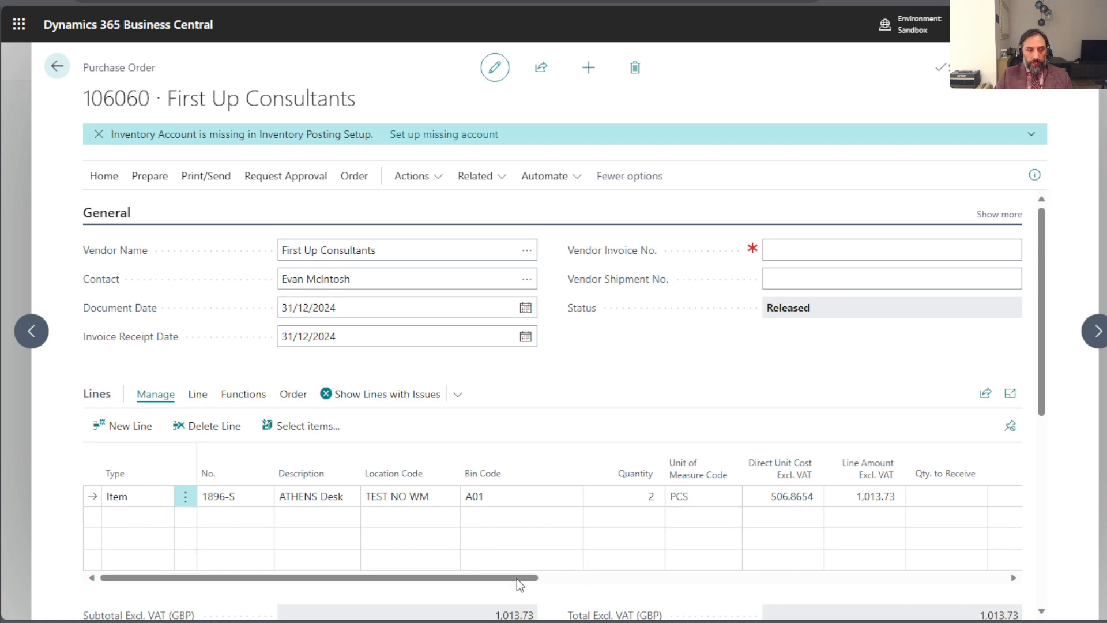
- Check the received quantity columns on the ATHENS Desk line and open the order's posted purchase receipts
{"action": "left_click_drag", "start_coordinate": [527, 581], "coordinate": [370, 580]}
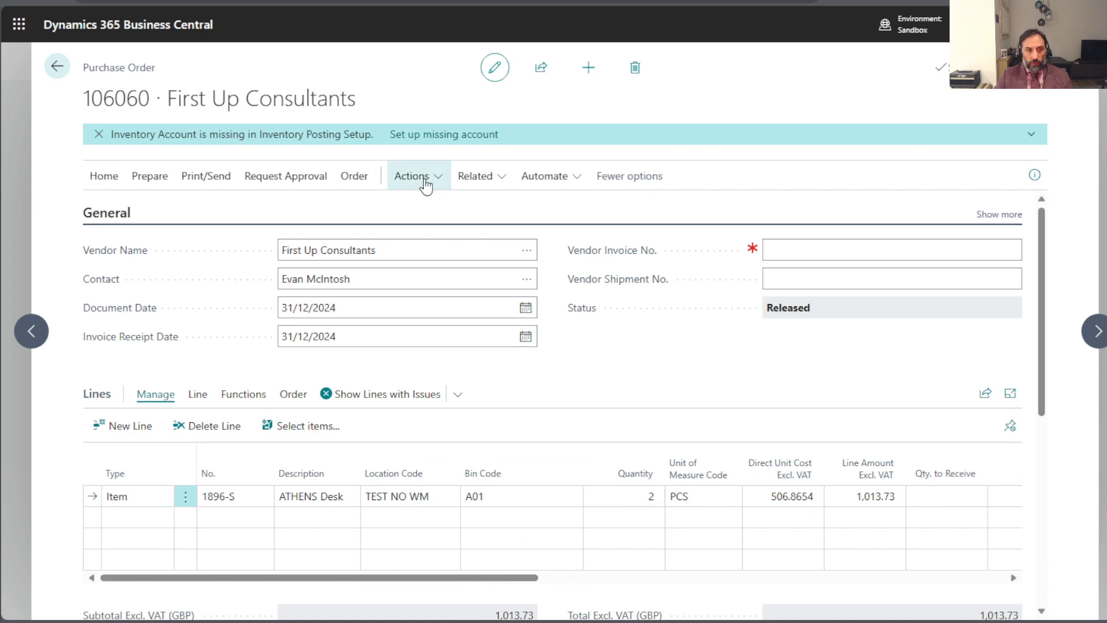
{"action": "left_click", "coordinate": [357, 180]}
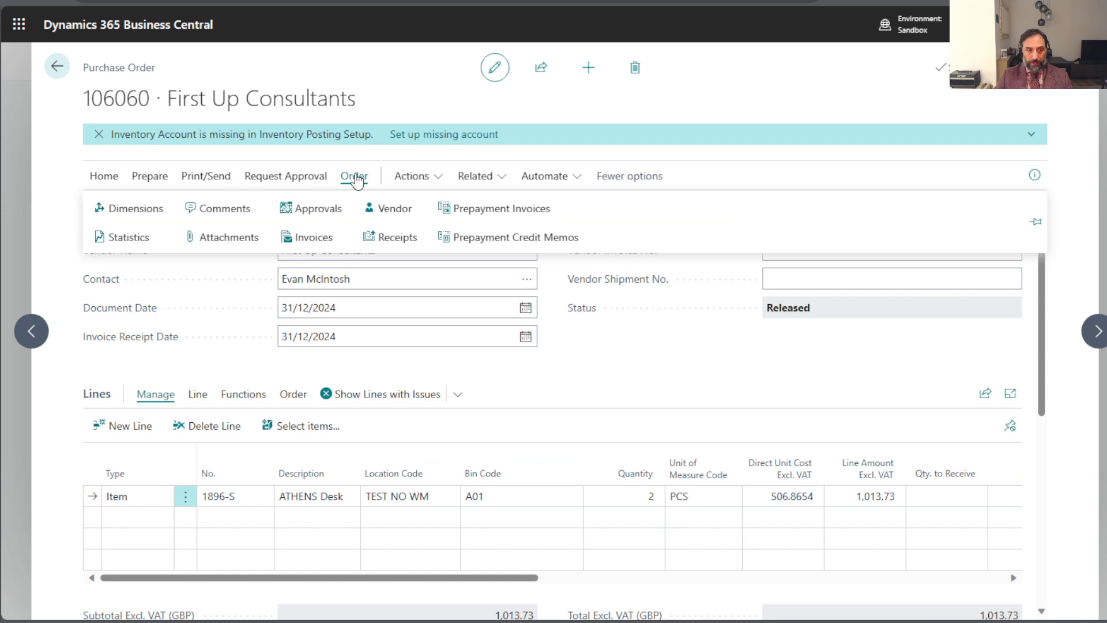
{"action": "left_click", "coordinate": [402, 245]}
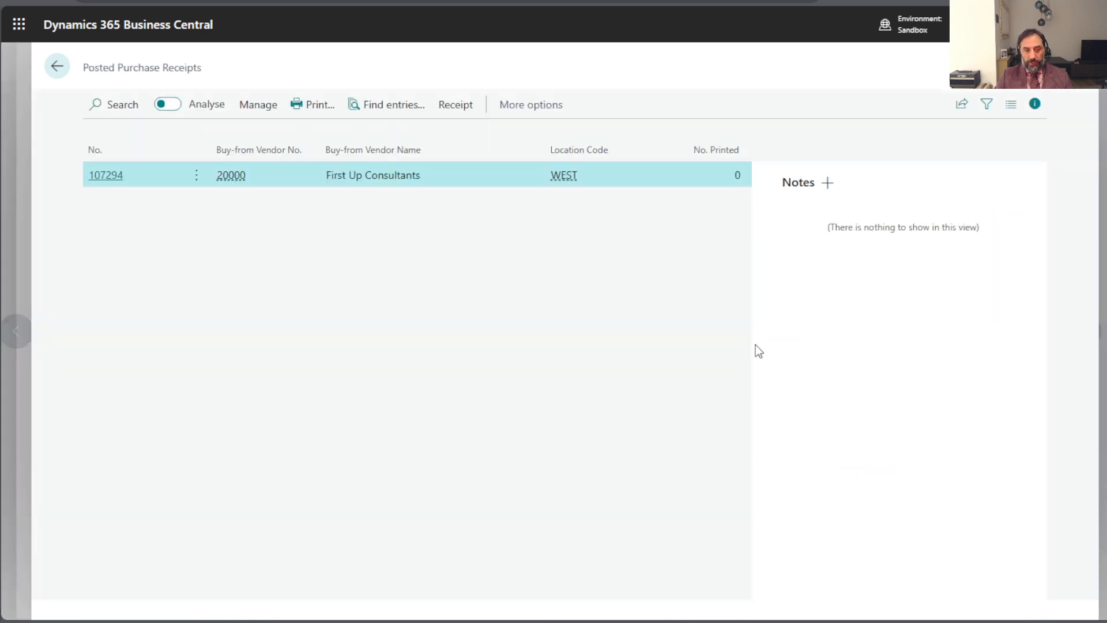
- Find the entries related to the posted purchase receipt and review its item ledger entry
{"action": "left_click", "coordinate": [390, 107]}
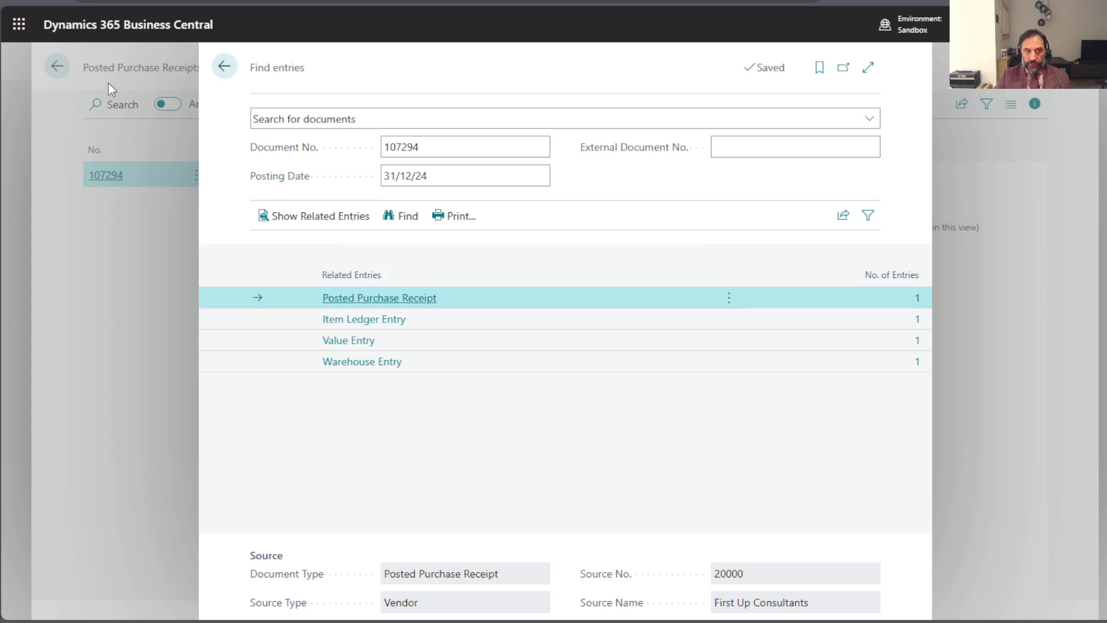
{"action": "left_click", "coordinate": [459, 319]}
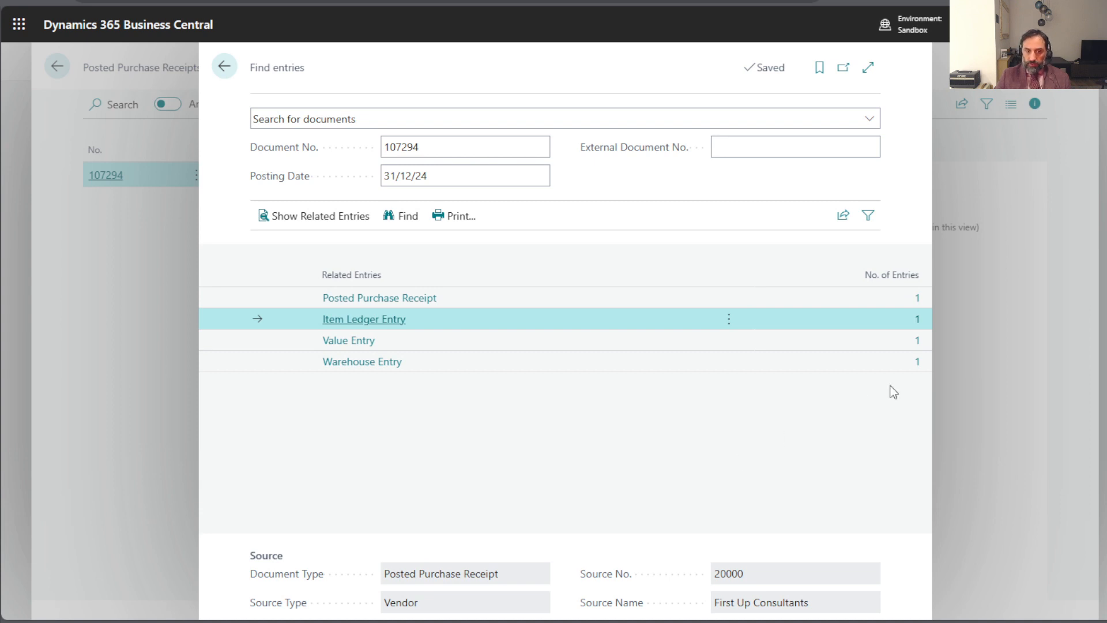
{"action": "left_click", "coordinate": [917, 320]}
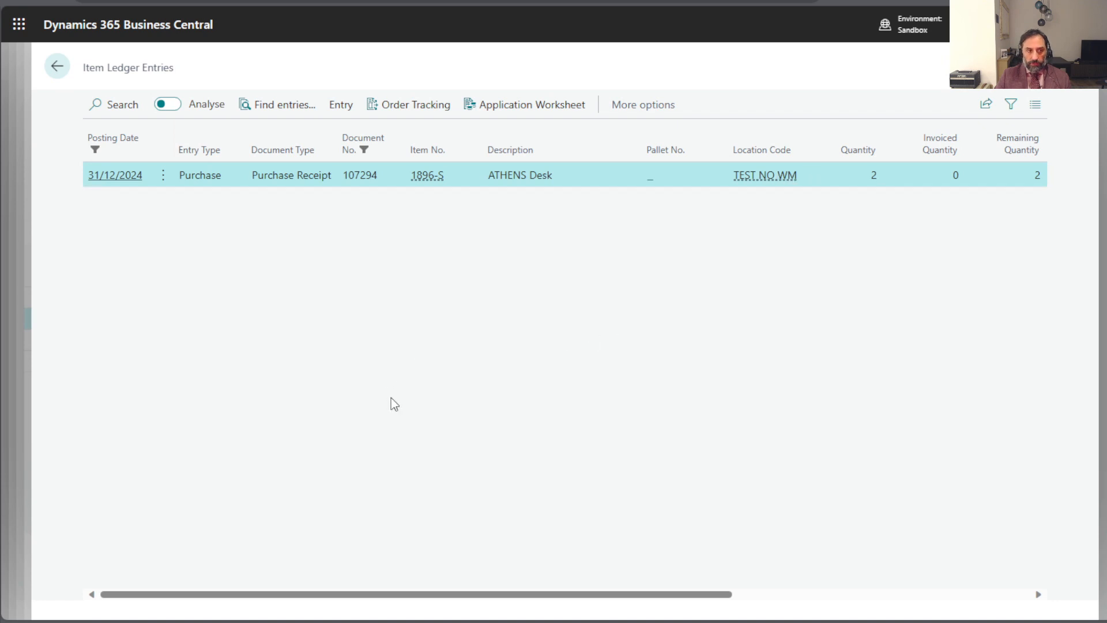
{"action": "left_click", "coordinate": [57, 65]}
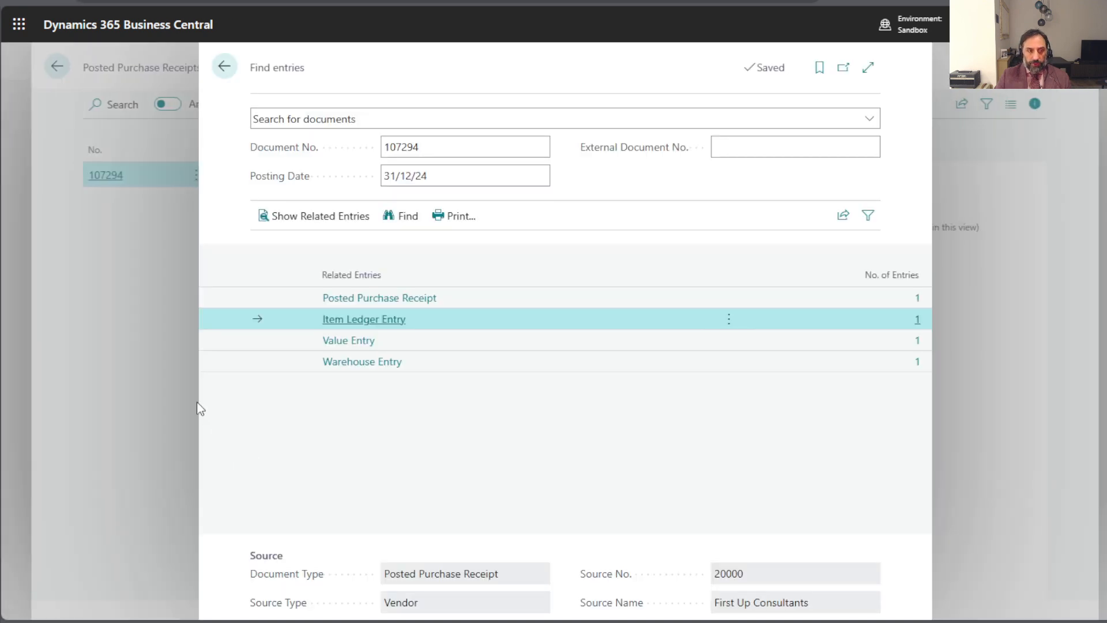
- Review the receipt's value entry, including the valued quantity and cost columns, and return to the related entries
{"action": "left_click", "coordinate": [916, 343]}
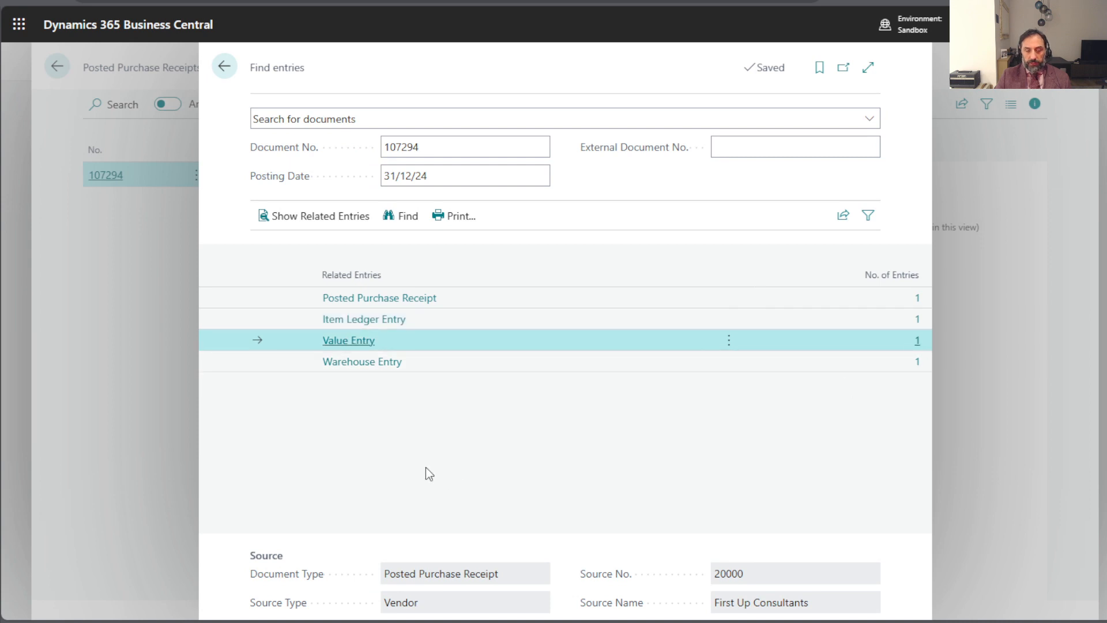
{"action": "left_click_drag", "start_coordinate": [380, 590], "coordinate": [563, 560]}
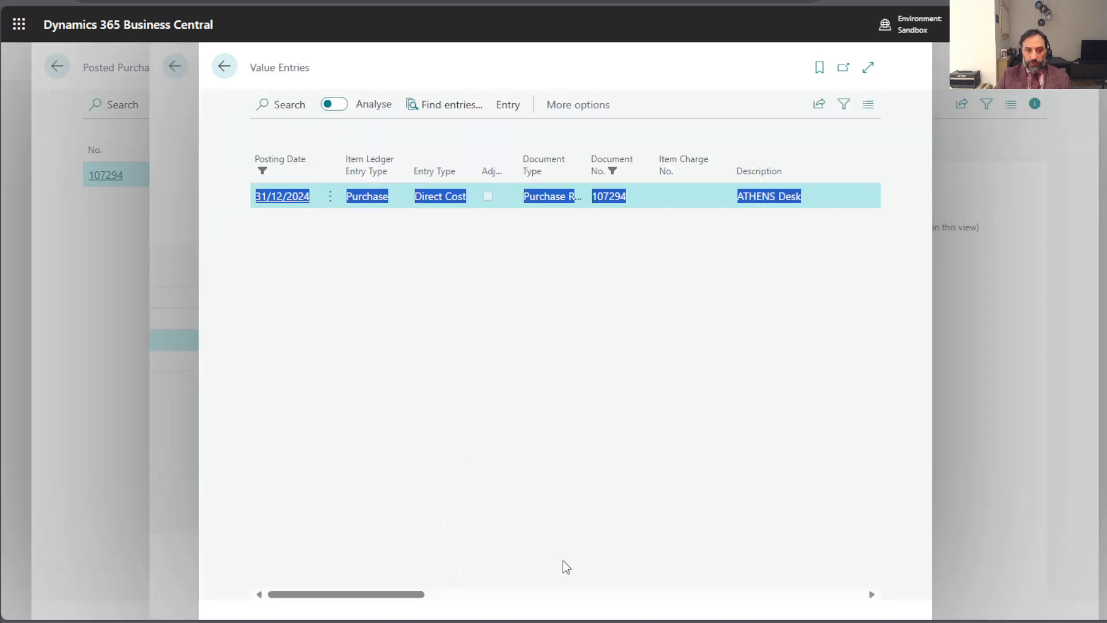
{"action": "left_click_drag", "start_coordinate": [403, 595], "coordinate": [611, 594]}
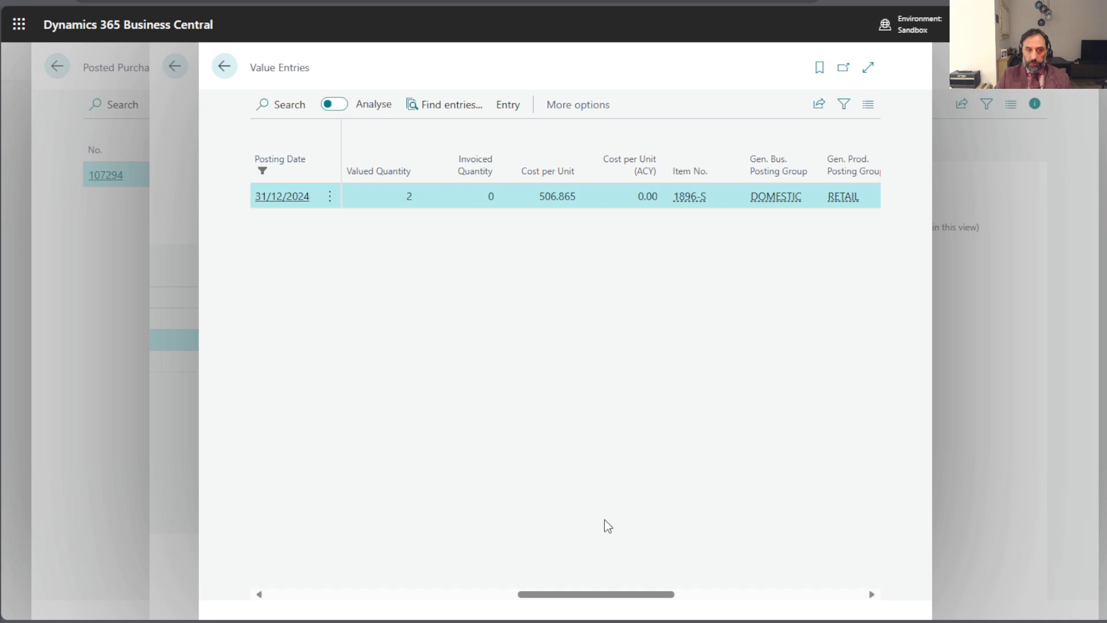
{"action": "left_click", "coordinate": [226, 67]}
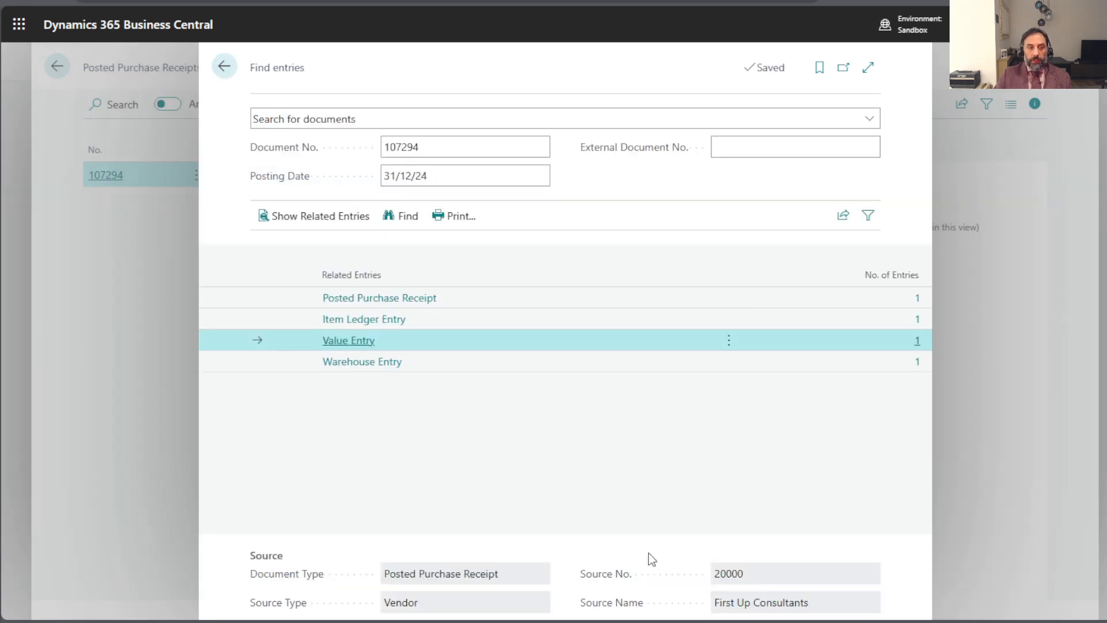
- Review the receipt's warehouse entry from location and bin code through the source document columns, and return to the related entries
{"action": "left_click", "coordinate": [846, 363]}
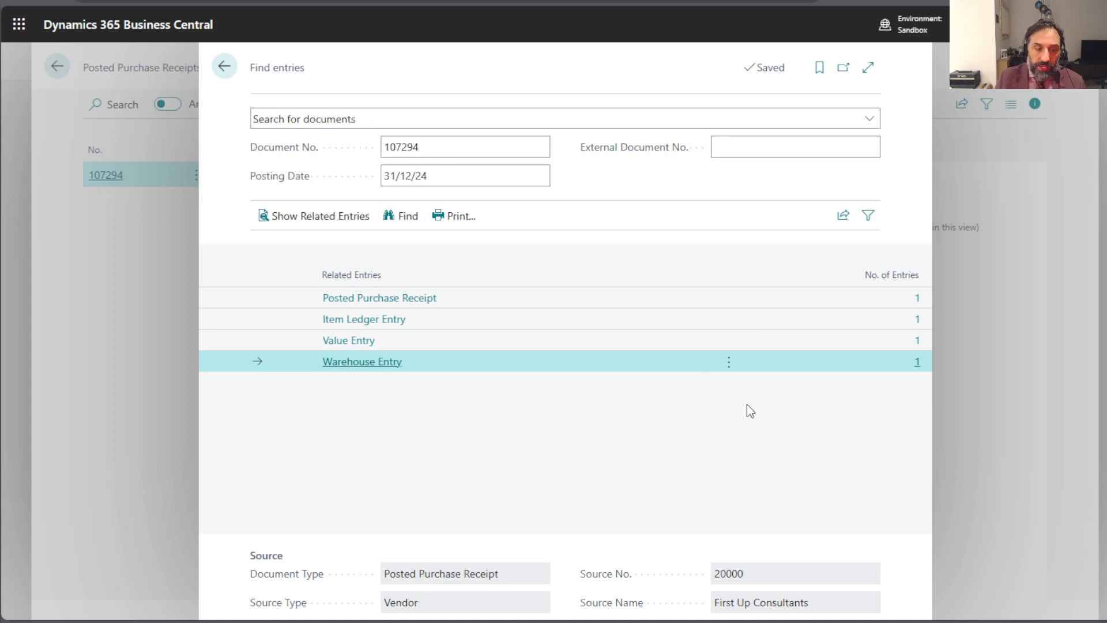
{"action": "left_click", "coordinate": [918, 366]}
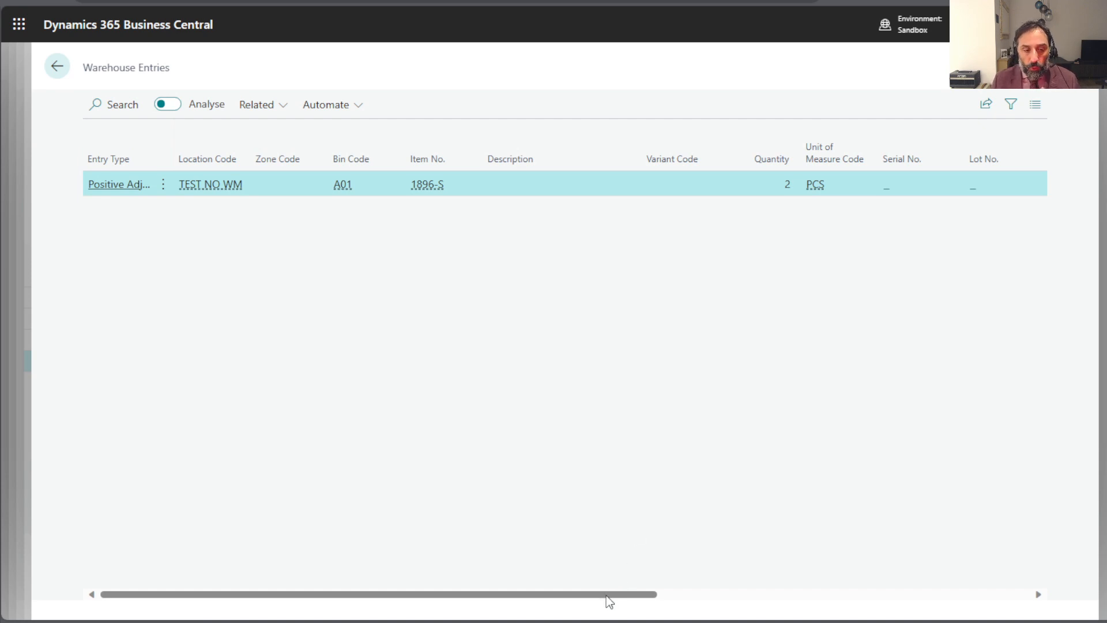
{"action": "left_click_drag", "start_coordinate": [609, 595], "coordinate": [983, 600]}
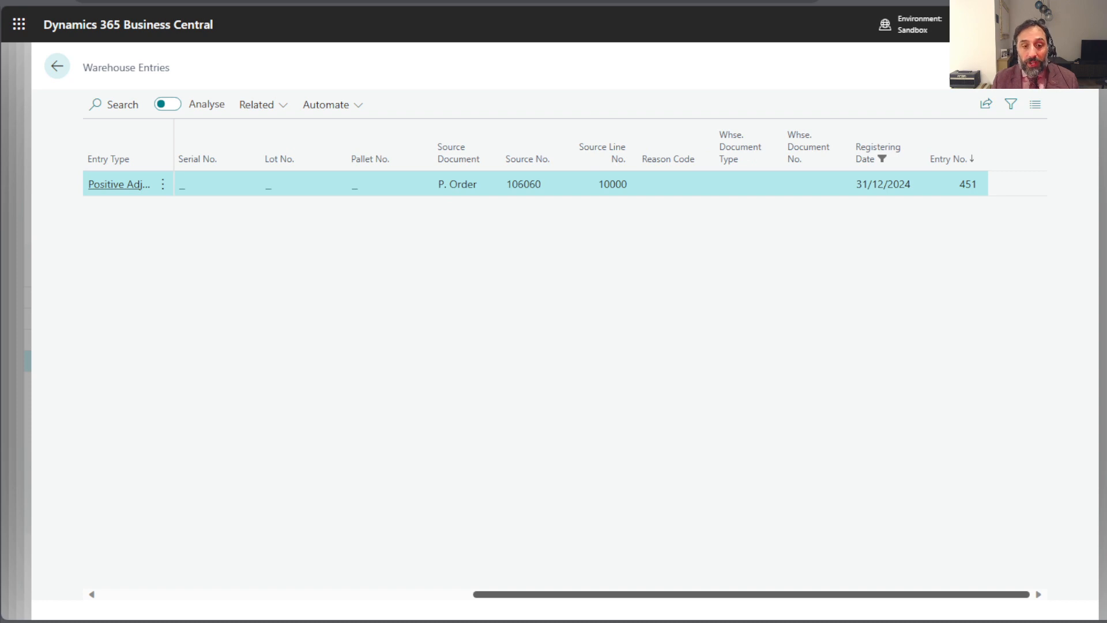
{"action": "left_click_drag", "start_coordinate": [1002, 616], "coordinate": [607, 618]}
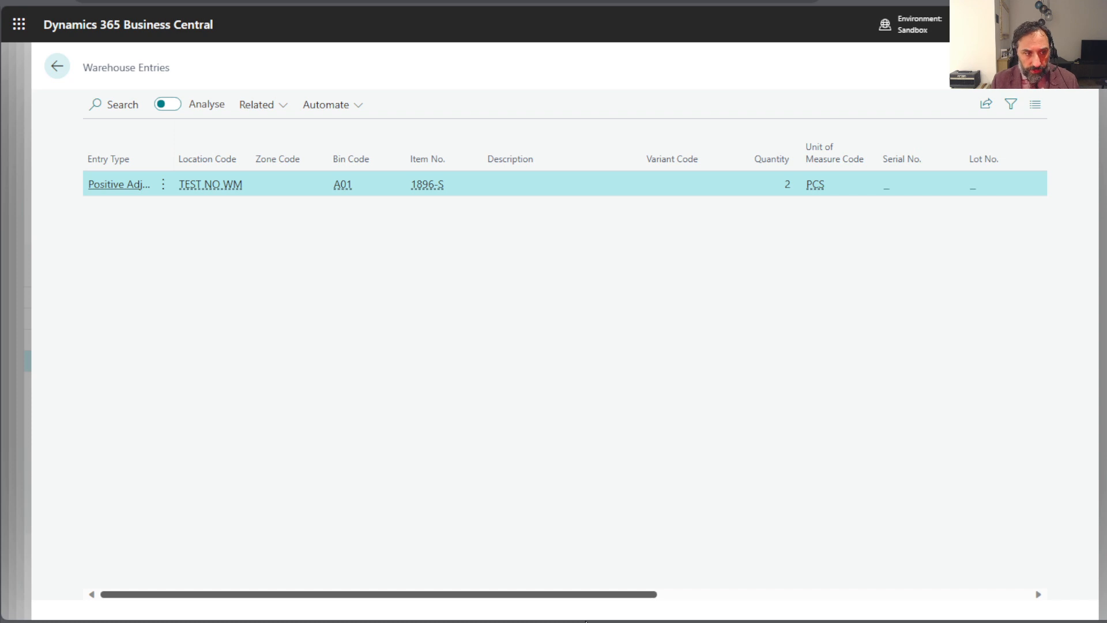
{"action": "left_click", "coordinate": [58, 68]}
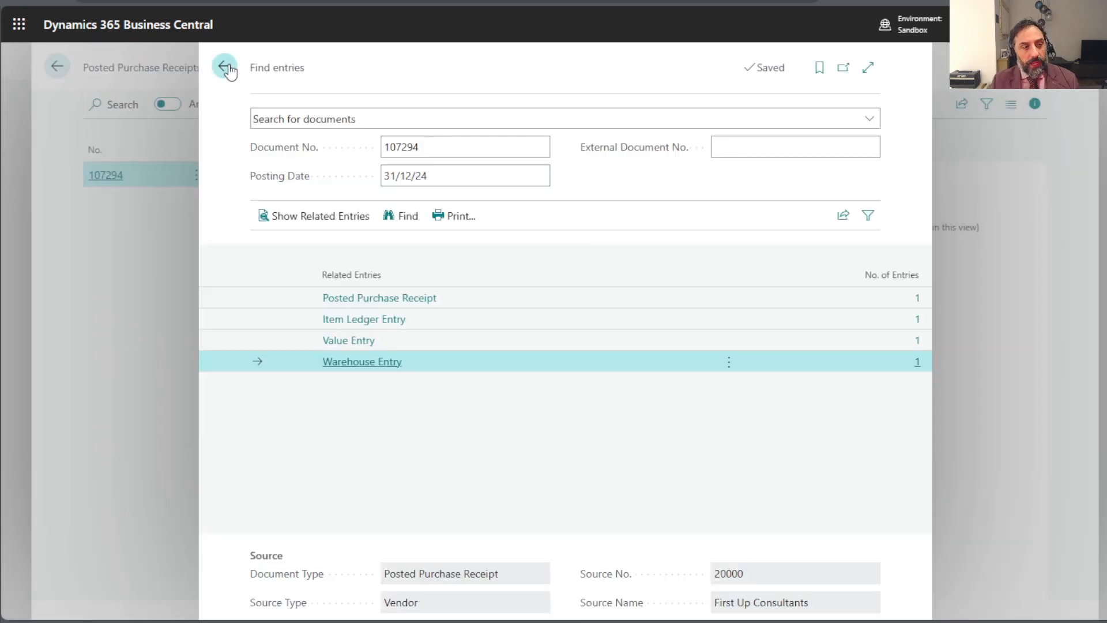
- Return to the purchase order, check the bin code on the ATHENS Desk line, and go back to the home page
{"action": "left_click", "coordinate": [224, 67]}
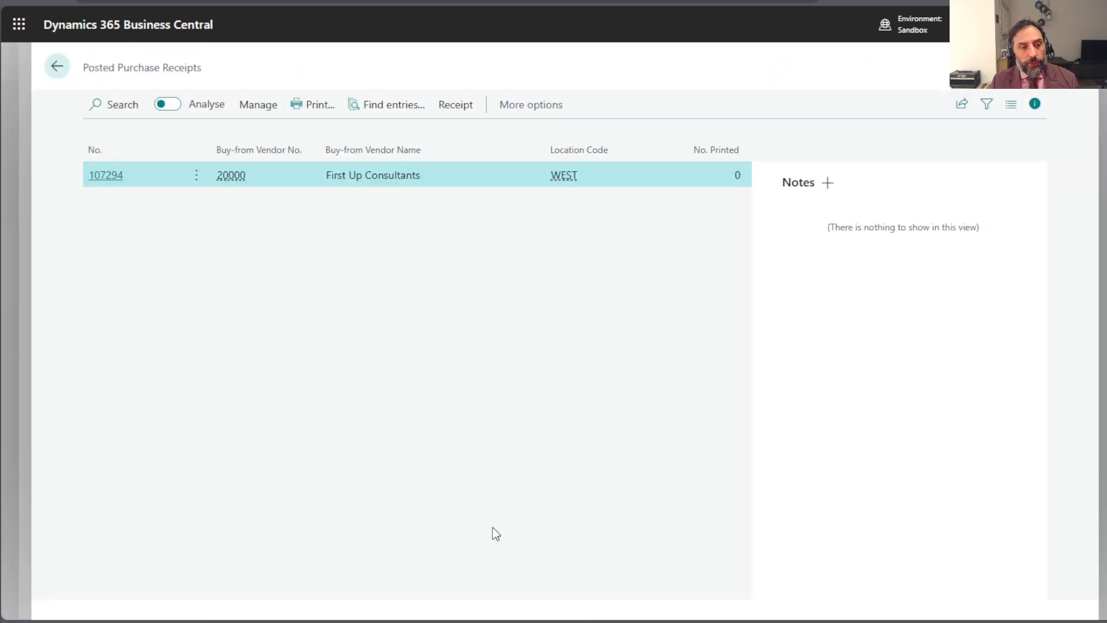
{"action": "left_click", "coordinate": [58, 68]}
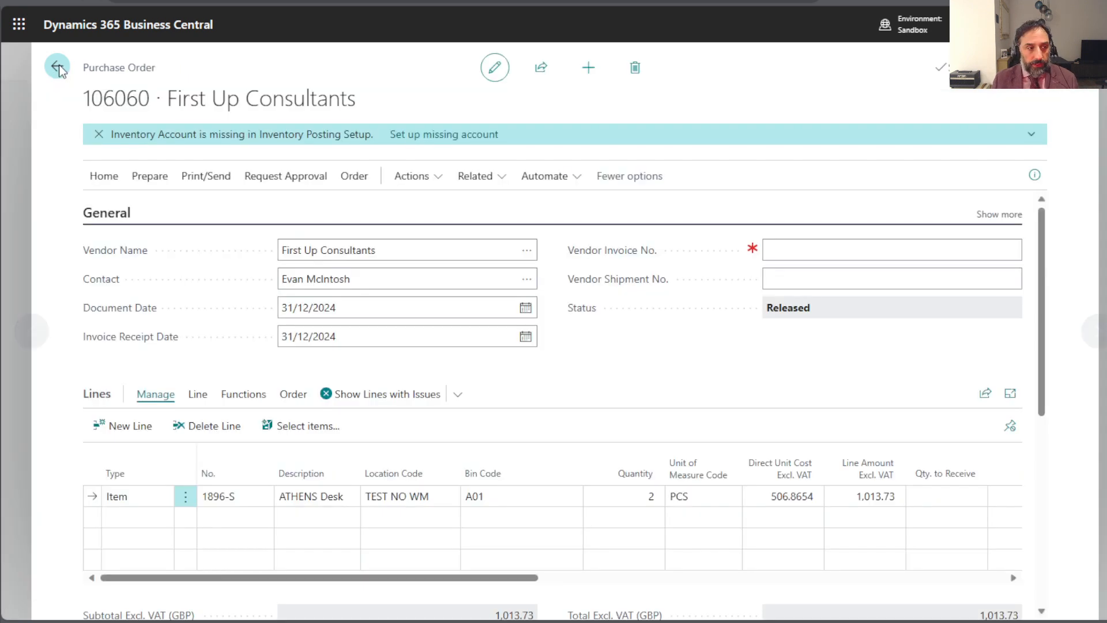
{"action": "left_click", "coordinate": [497, 499]}
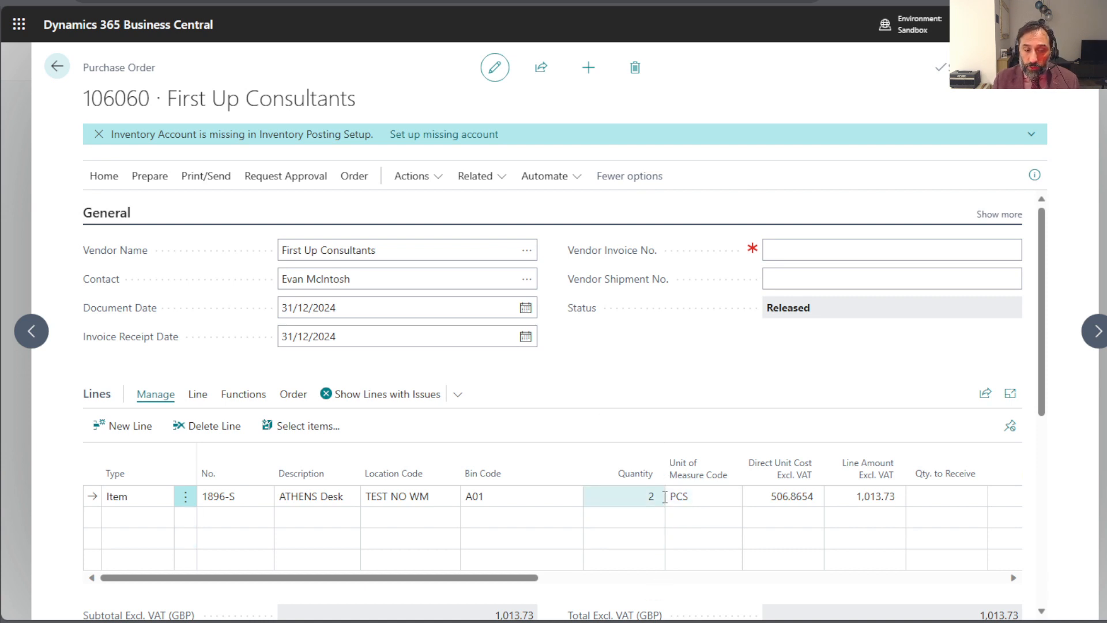
{"action": "left_click", "coordinate": [57, 68]}
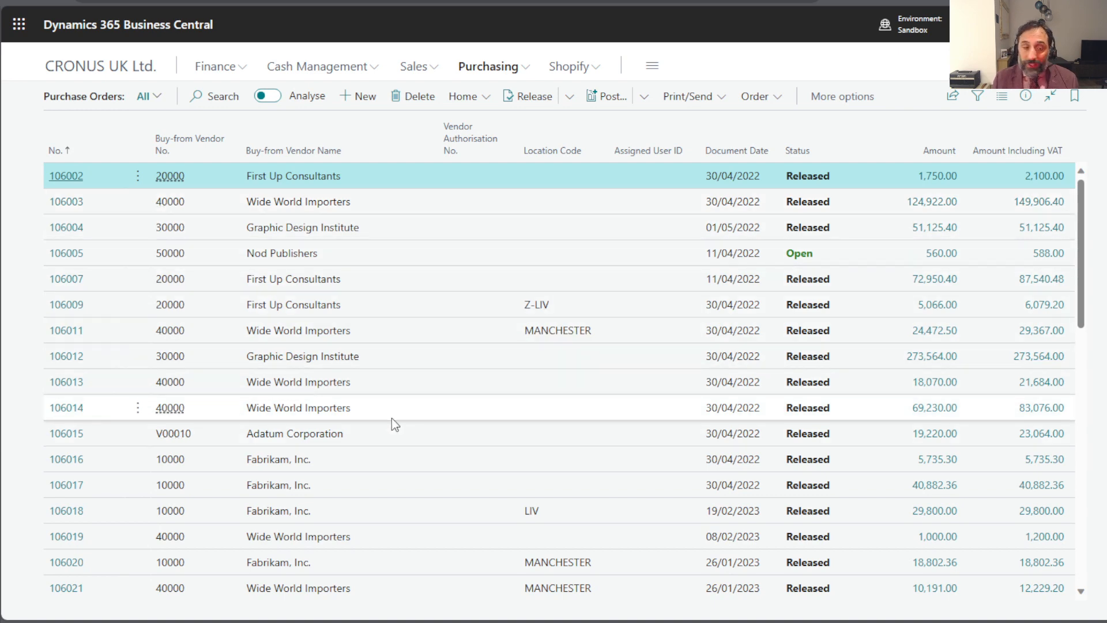
{"action": "scroll", "coordinate": [392, 418], "scroll_direction": "down", "scroll_amount": 4}
{"action": "scroll", "coordinate": [392, 417], "scroll_direction": "up", "scroll_amount": 4}
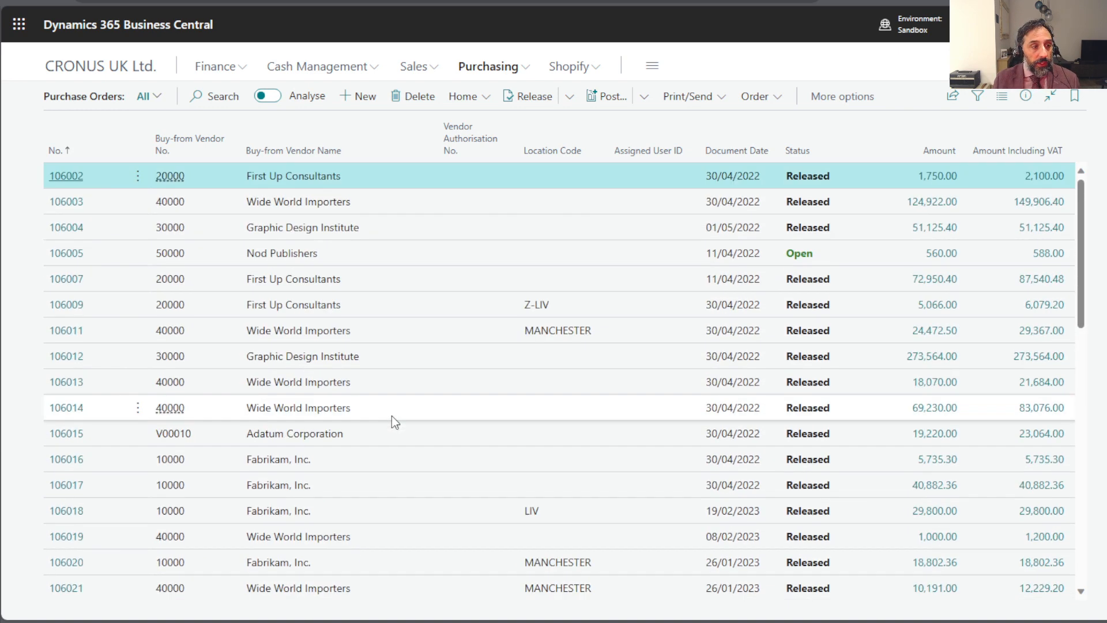
{"action": "left_click", "coordinate": [113, 68]}
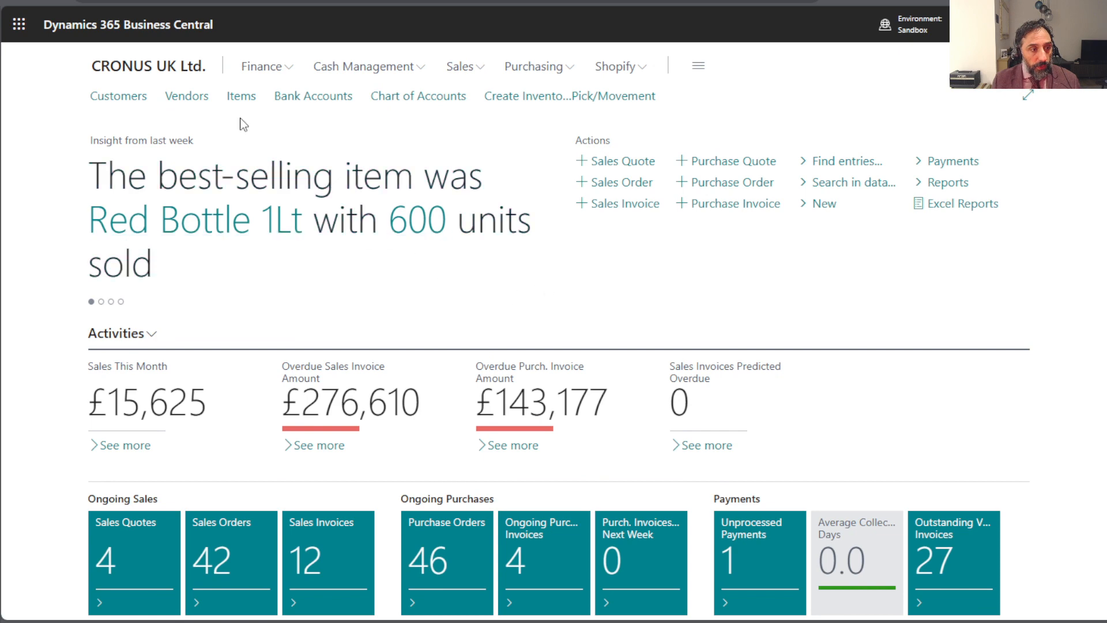
- Open the warehouse bin contents of the ATHENS Desk item from the Items list
{"action": "left_click", "coordinate": [241, 96]}
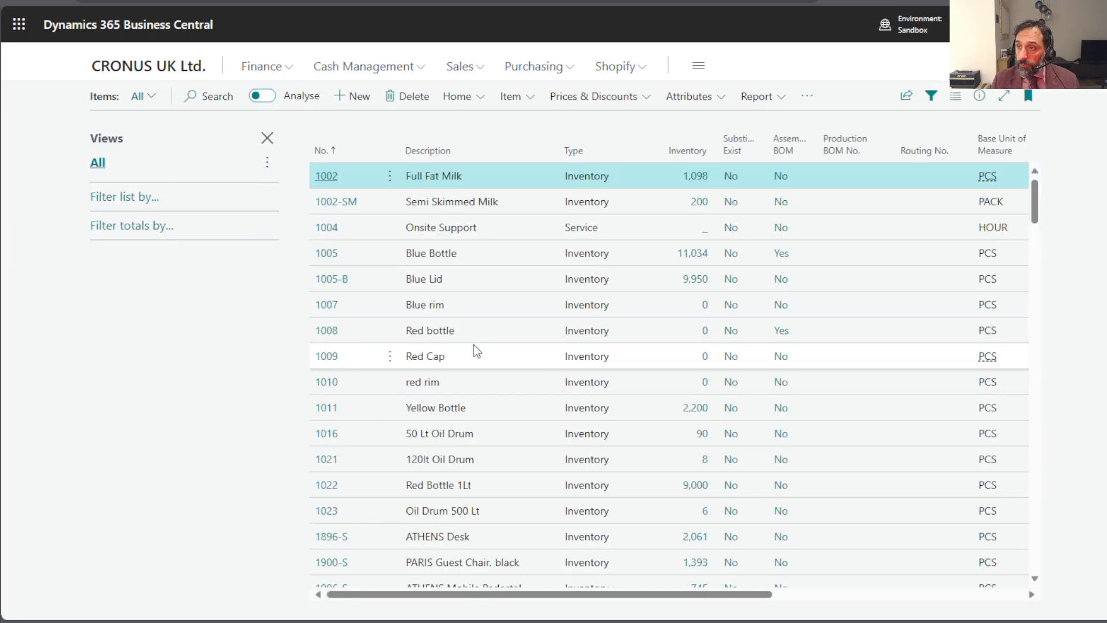
{"action": "scroll", "coordinate": [473, 344], "scroll_direction": "down", "scroll_amount": 3}
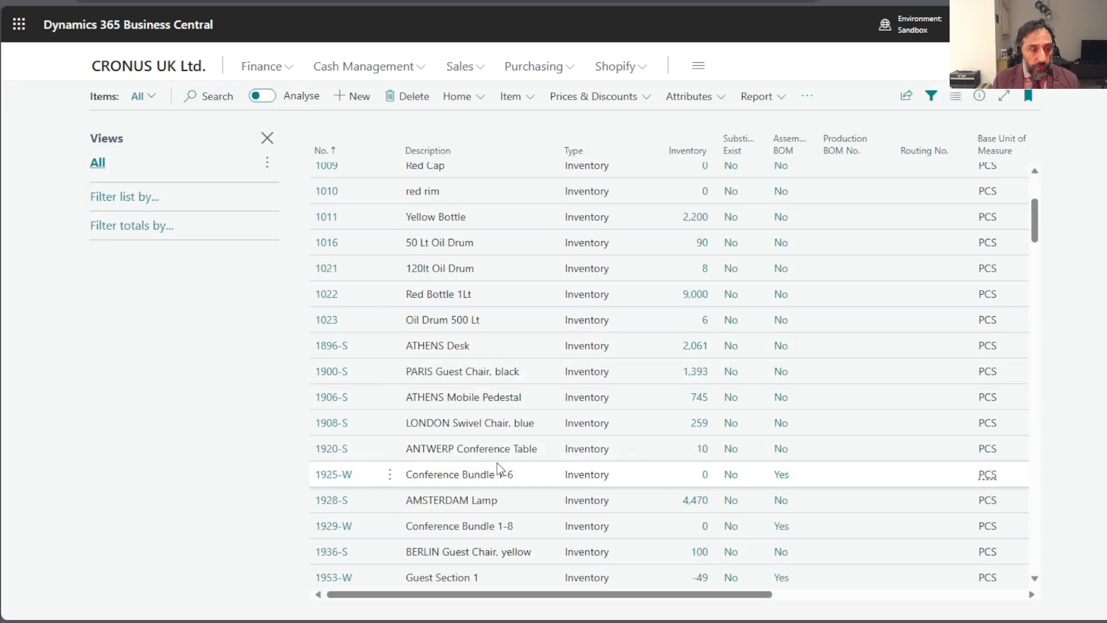
{"action": "left_click", "coordinate": [493, 343]}
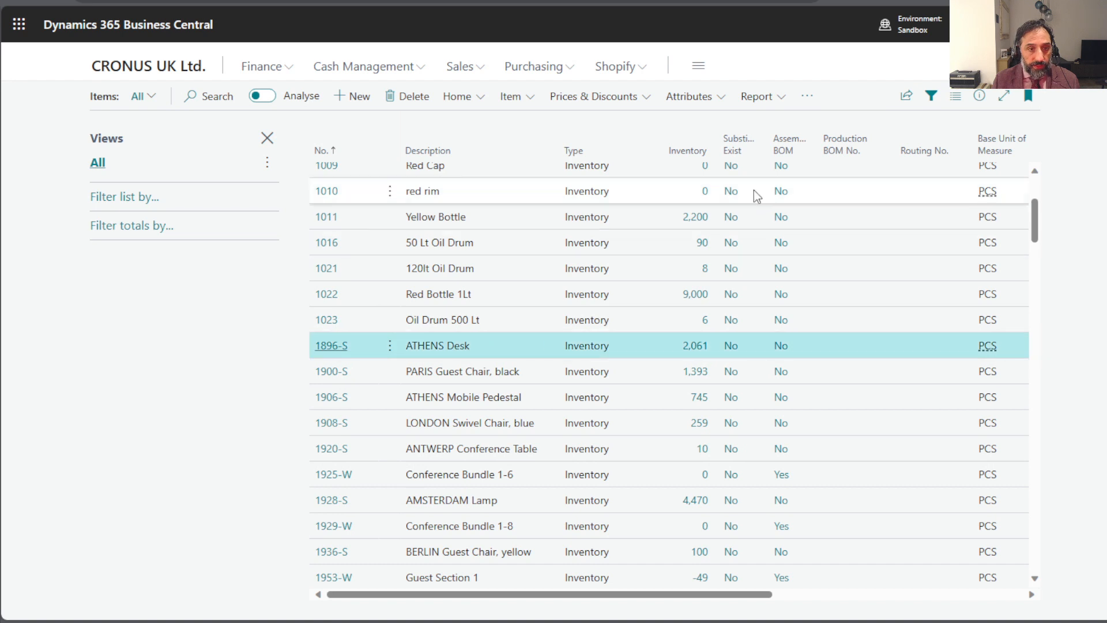
{"action": "left_click", "coordinate": [814, 103]}
{"action": "mouse_move", "coordinate": [803, 184]}
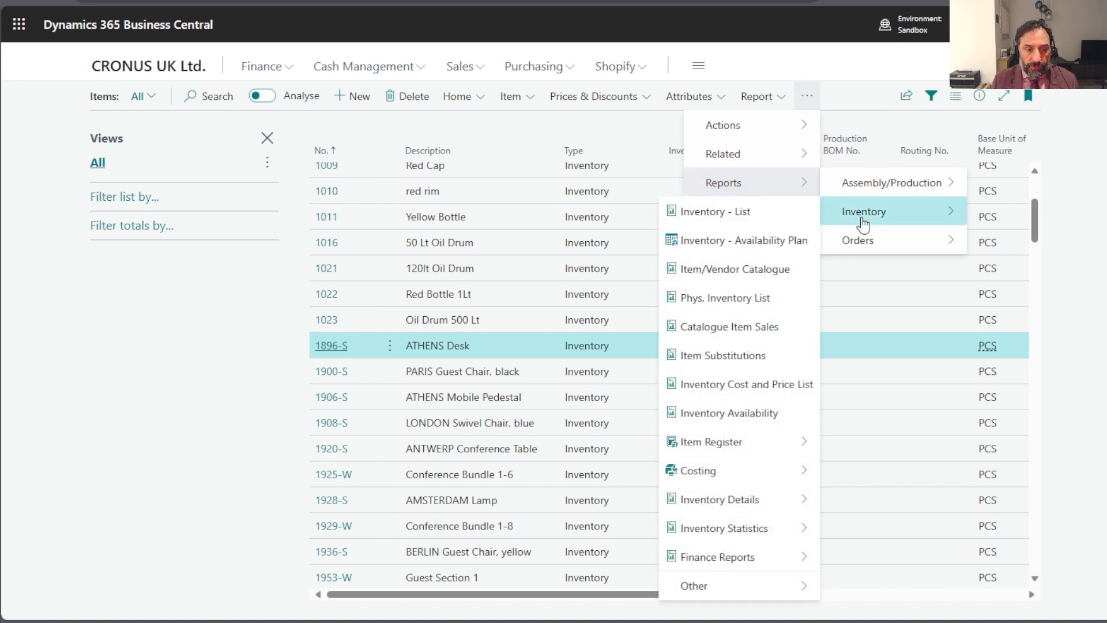
{"action": "mouse_move", "coordinate": [864, 244]}
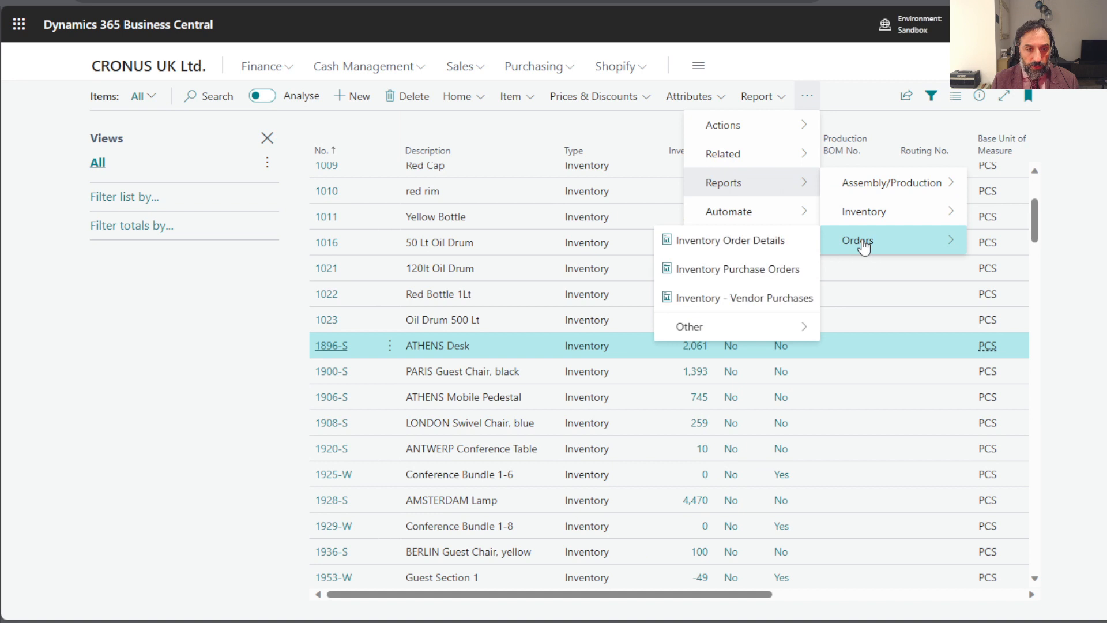
{"action": "mouse_move", "coordinate": [798, 156]}
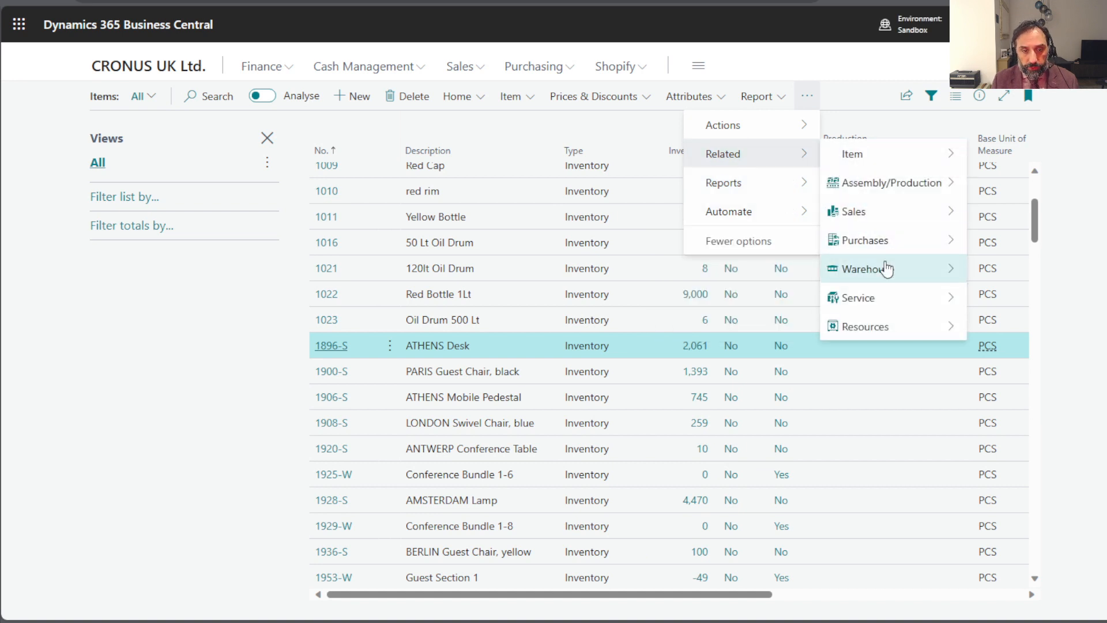
{"action": "mouse_move", "coordinate": [887, 268]}
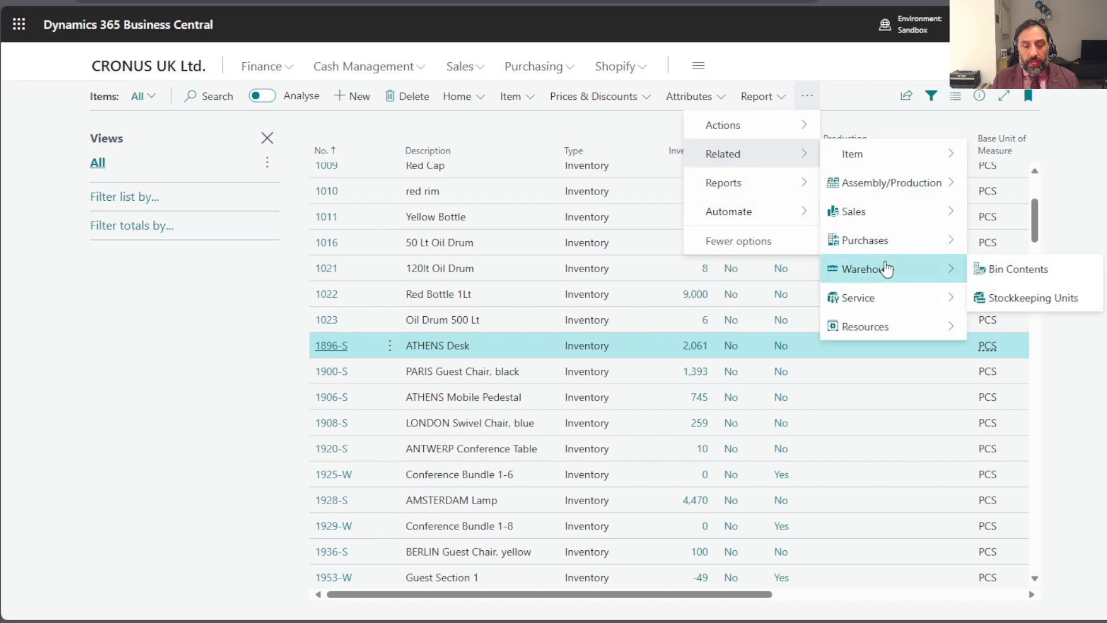
{"action": "left_click", "coordinate": [1014, 277]}
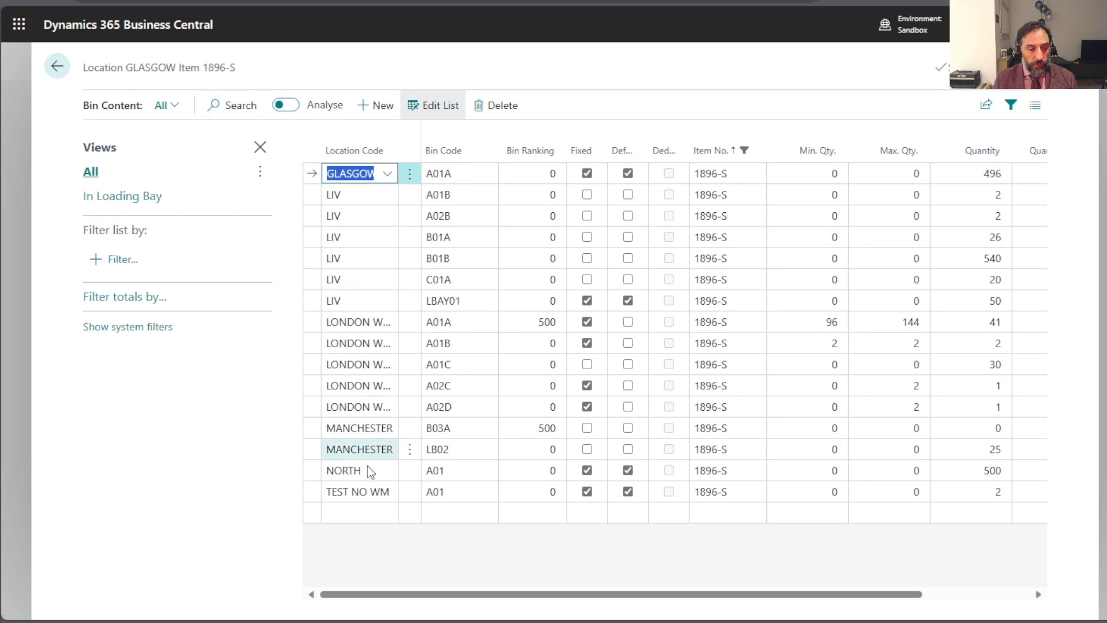
- Filter the bin contents to location TEST NO WM and check the quantity columns
{"action": "left_click", "coordinate": [312, 492]}
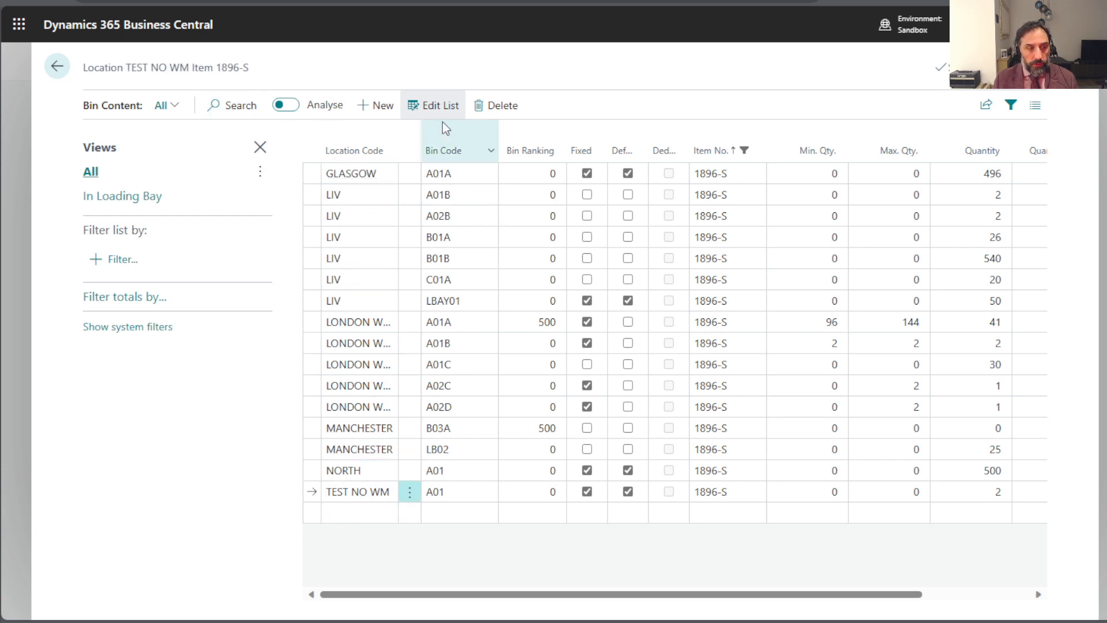
{"action": "left_click", "coordinate": [391, 152]}
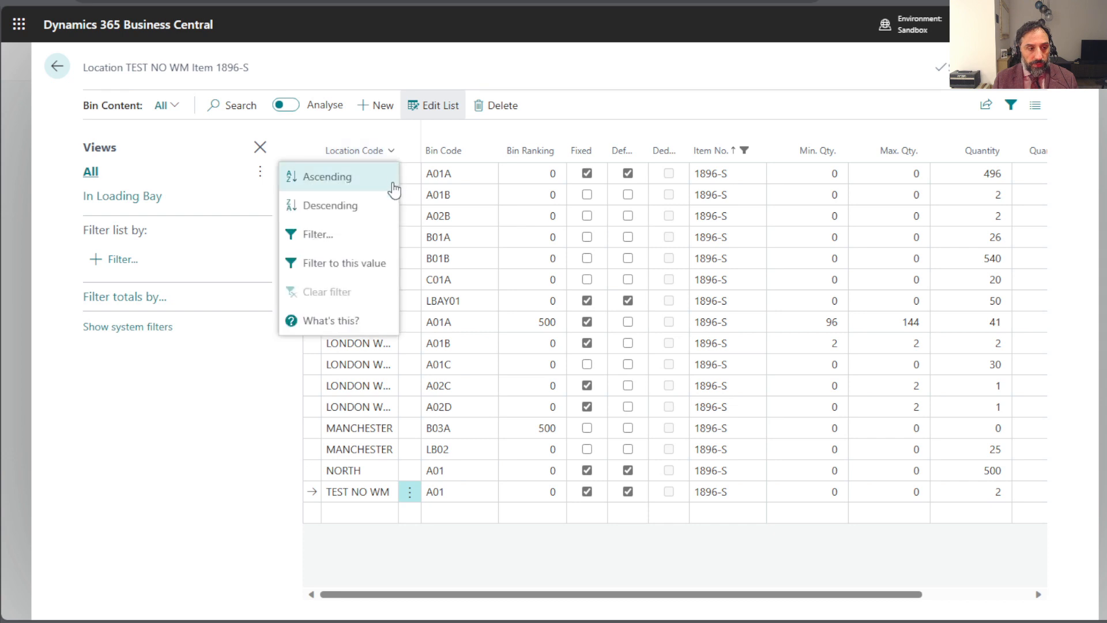
{"action": "left_click", "coordinate": [361, 262]}
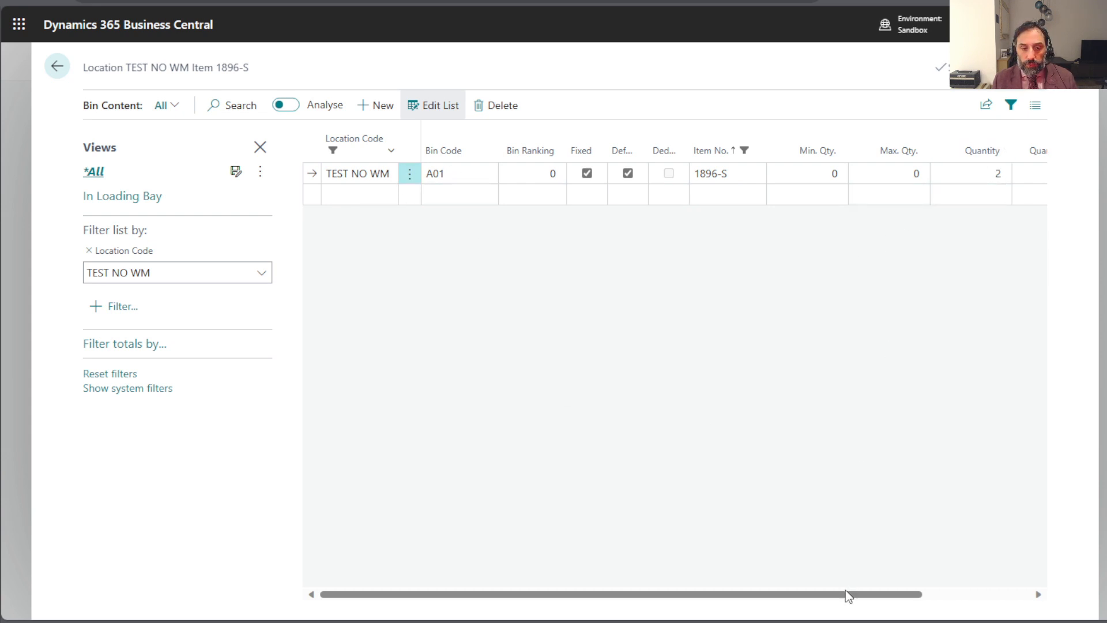
{"action": "left_click_drag", "start_coordinate": [848, 596], "coordinate": [932, 596]}
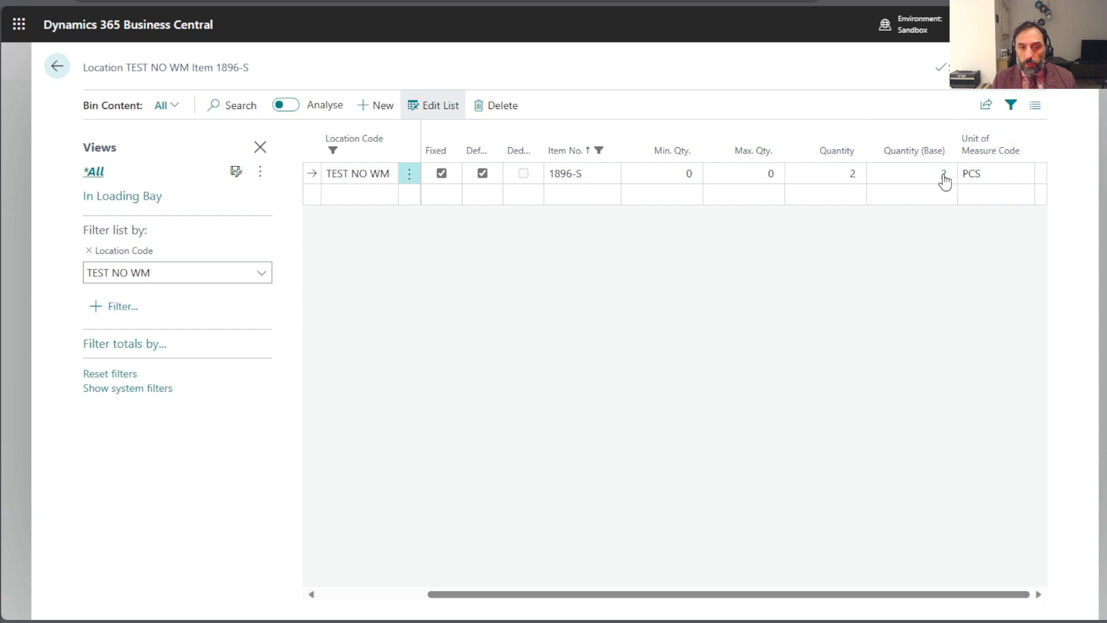
- Review the warehouse entries behind the base quantity in the TEST NO WM bin, and return to the home page
{"action": "left_click", "coordinate": [943, 175]}
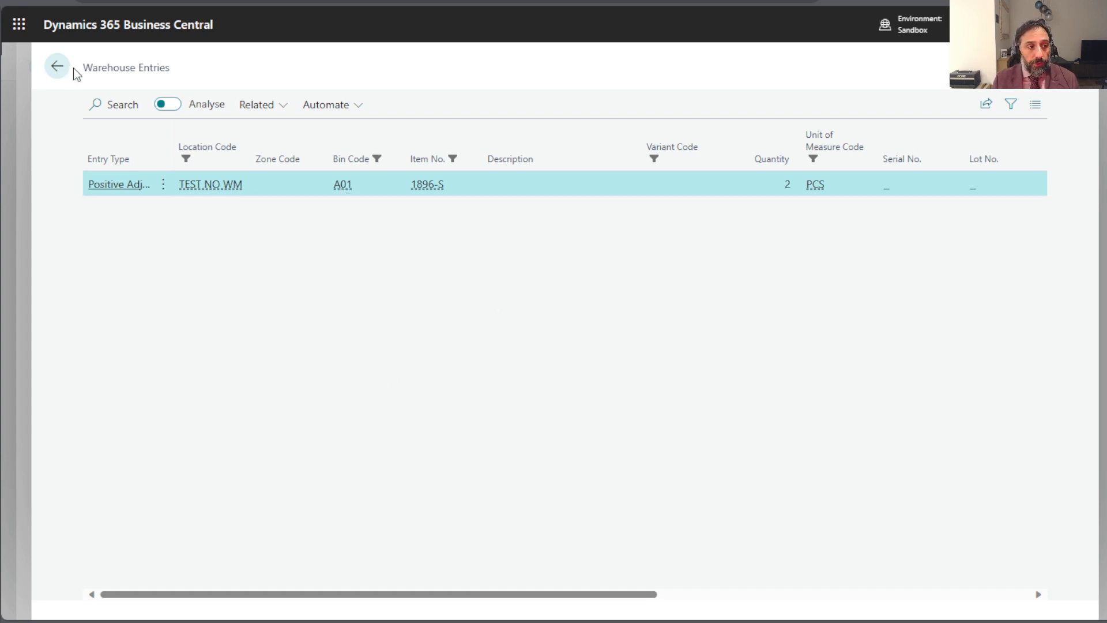
{"action": "left_click", "coordinate": [57, 66]}
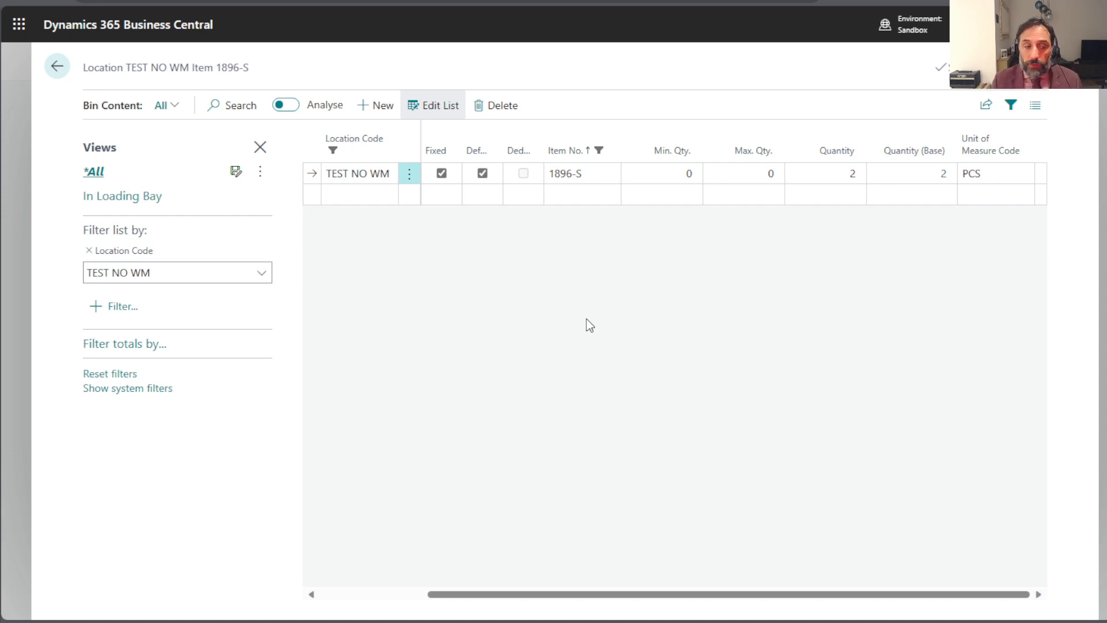
{"action": "left_click", "coordinate": [57, 67]}
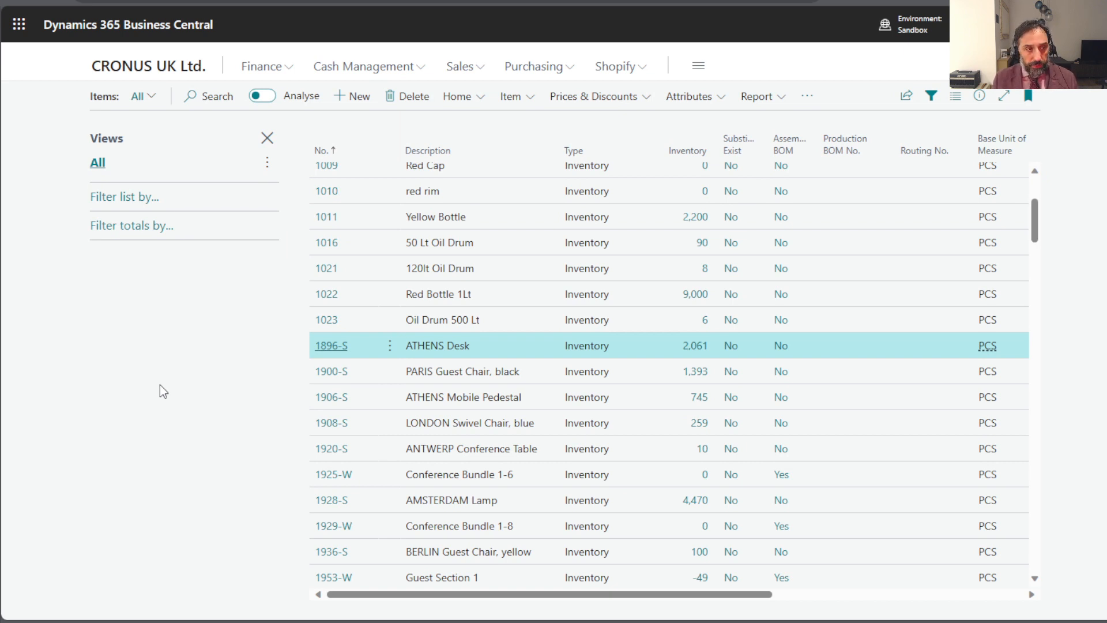
{"action": "left_click", "coordinate": [190, 68]}
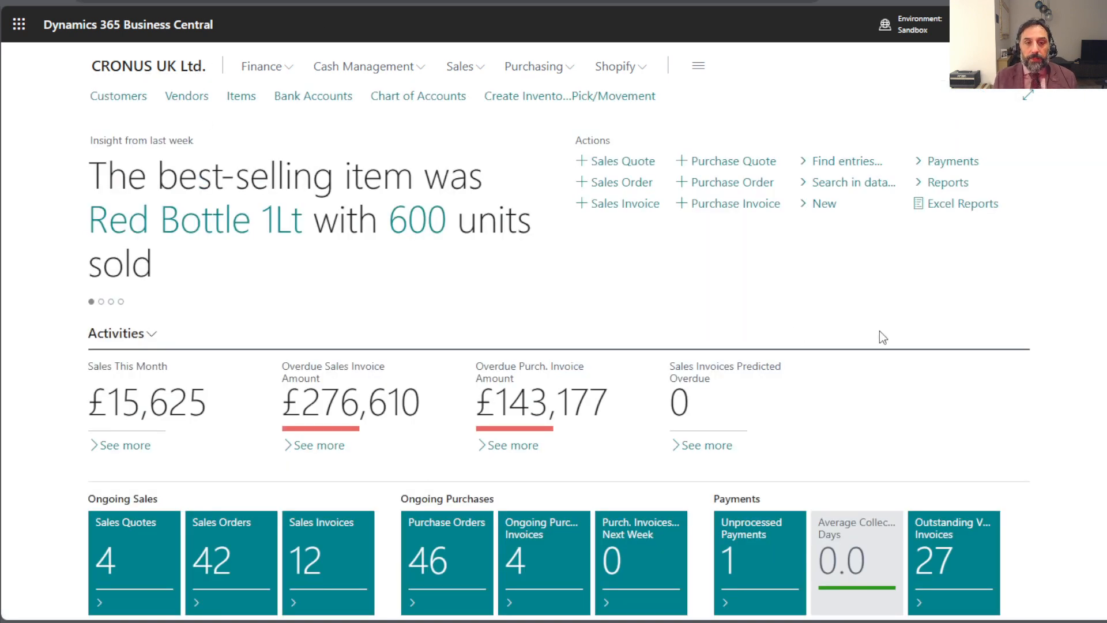